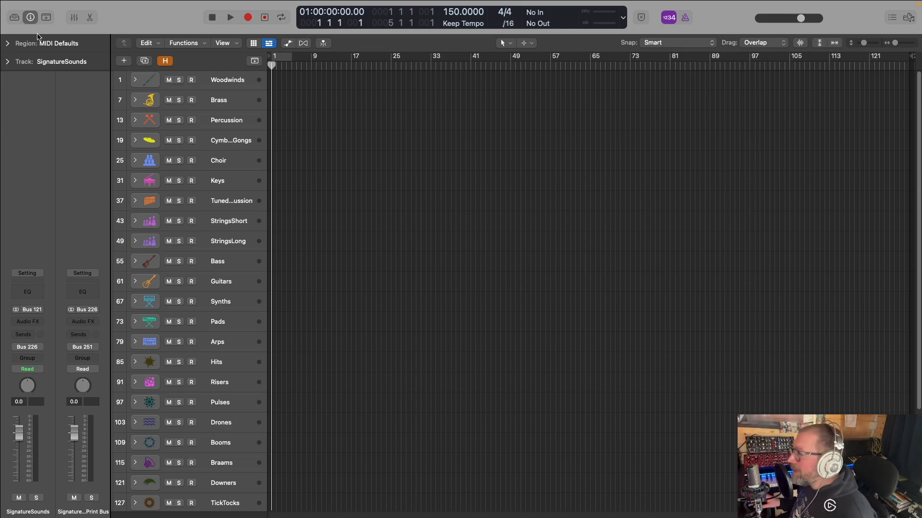
Expand the Woodwinds, Brass and Percussion stacks to inspect the tracks inside, including Inst 1, and collapse all three again
{"action": "left_click", "coordinate": [142, 81]}
{"action": "left_click", "coordinate": [219, 100]}
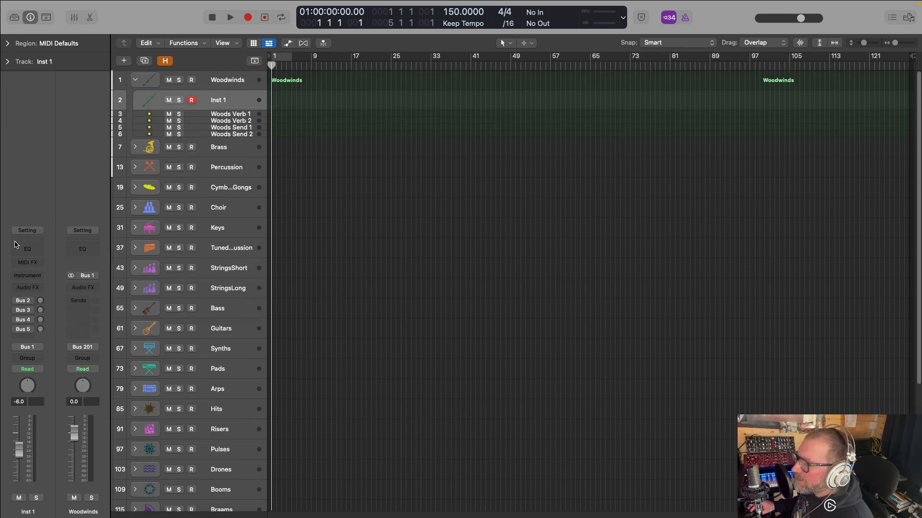
{"action": "left_click", "coordinate": [135, 147]}
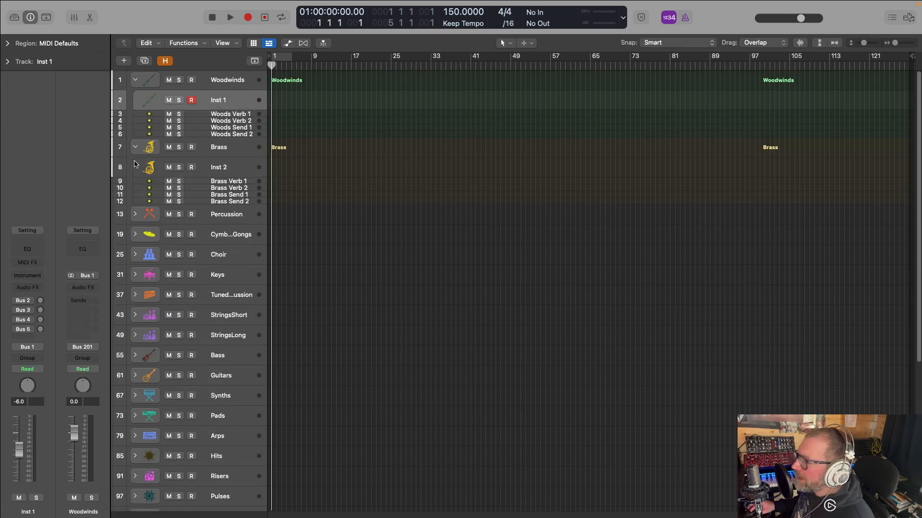
{"action": "left_click", "coordinate": [135, 215]}
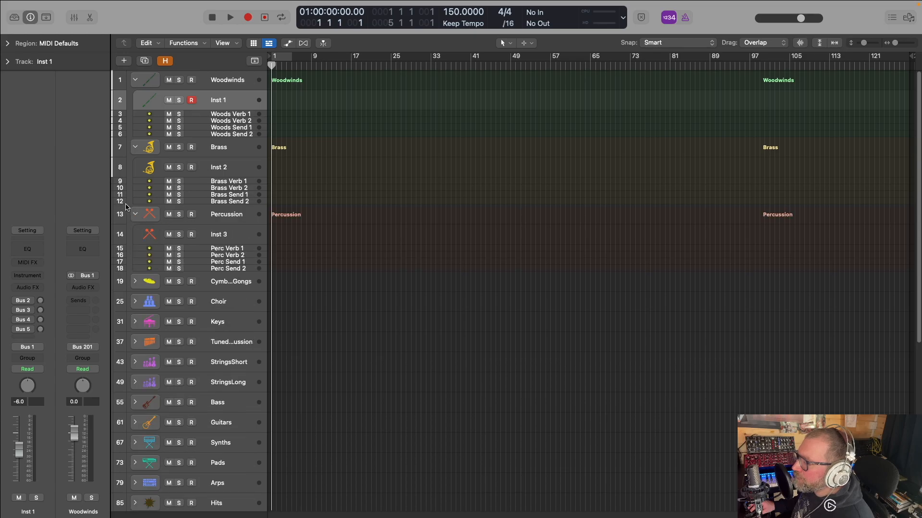
{"action": "left_click", "coordinate": [135, 215]}
{"action": "left_click", "coordinate": [135, 148]}
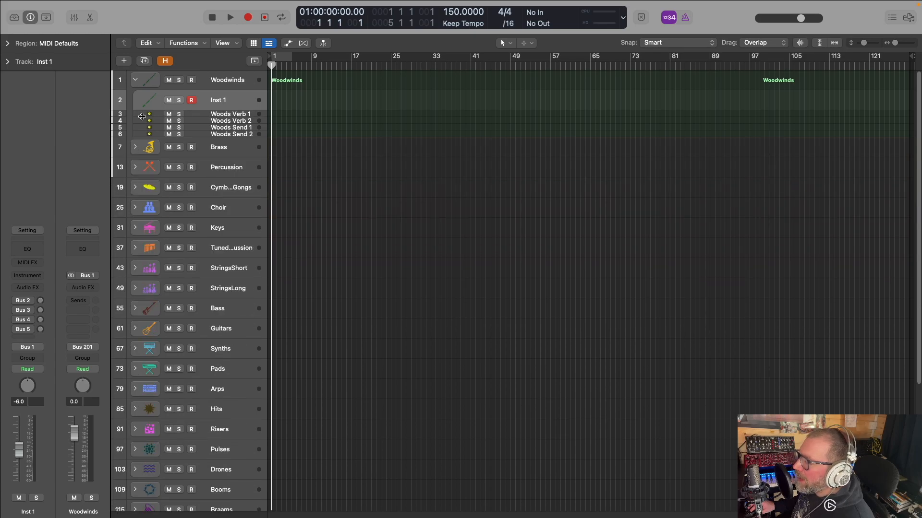
{"action": "left_click", "coordinate": [135, 80]}
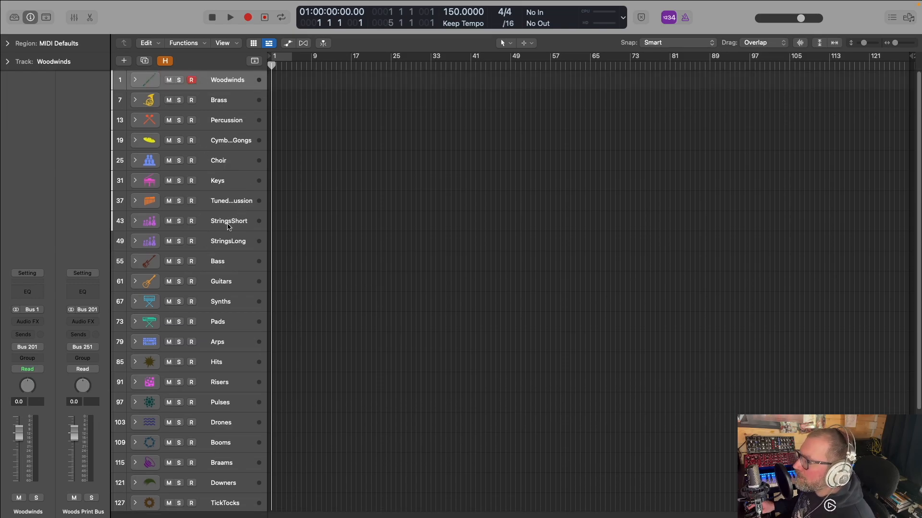
Look through the complete list of collapsed instrument stacks, from Woodwinds down to SignatureSounds
{"action": "scroll", "coordinate": [228, 226], "scroll_direction": "down", "scroll_amount": 5}
{"action": "scroll", "coordinate": [228, 225], "scroll_direction": "up", "scroll_amount": 3}
{"action": "scroll", "coordinate": [229, 225], "scroll_direction": "up", "scroll_amount": 3}
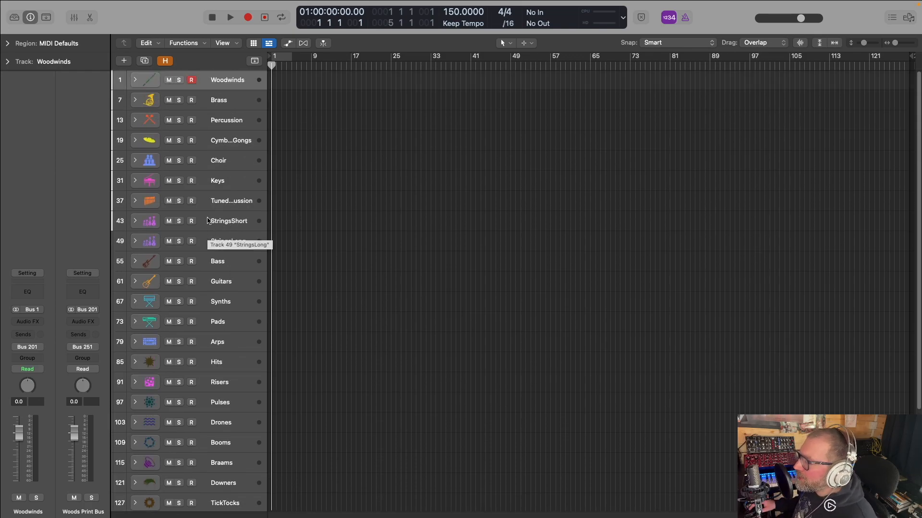
{"action": "scroll", "coordinate": [210, 129], "scroll_direction": "down", "scroll_amount": 5}
{"action": "scroll", "coordinate": [210, 133], "scroll_direction": "up", "scroll_amount": 5}
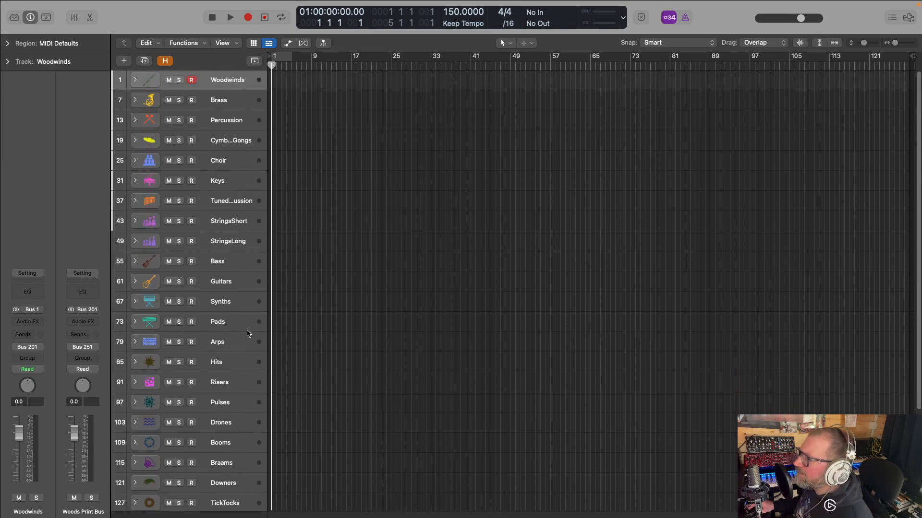
{"action": "scroll", "coordinate": [232, 288], "scroll_direction": "down", "scroll_amount": 5}
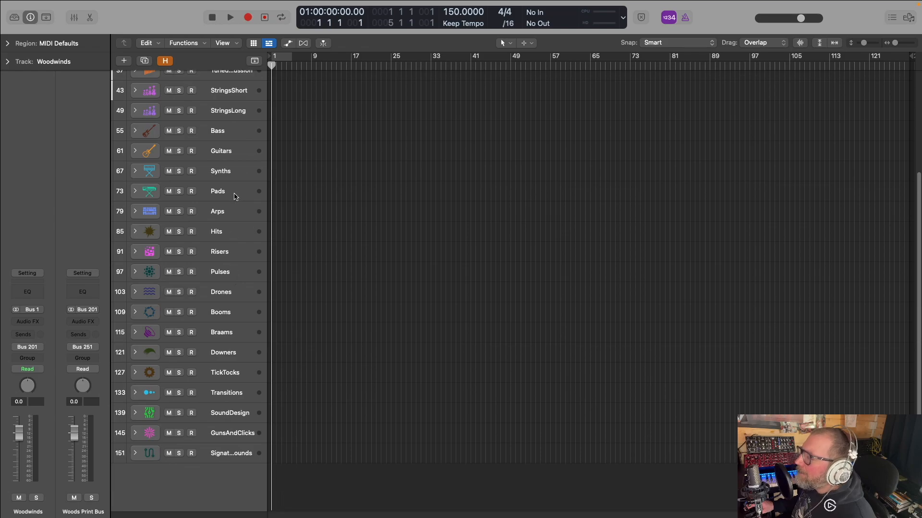
{"action": "scroll", "coordinate": [239, 197], "scroll_direction": "up", "scroll_amount": 5}
Reveal the hidden tracks to examine the Sum 101–114 and Stems stacks, and hide them again
{"action": "left_click", "coordinate": [166, 61]}
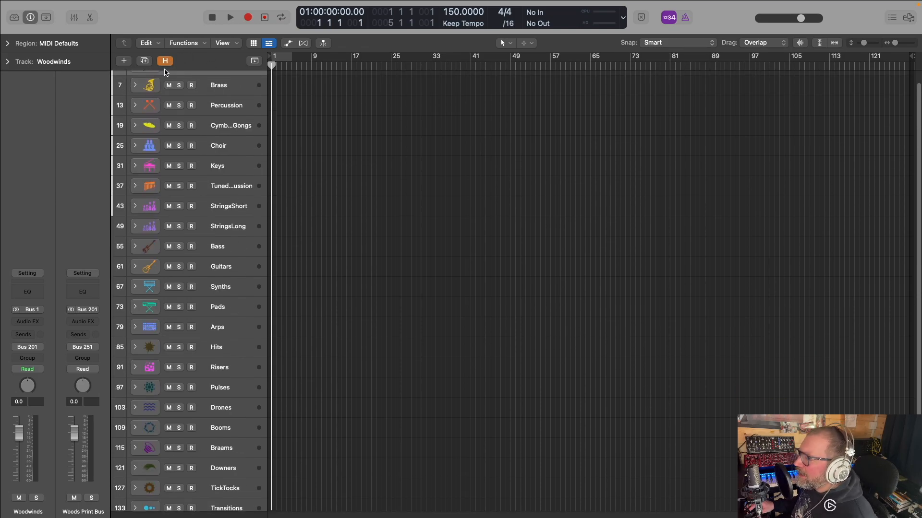
{"action": "scroll", "coordinate": [242, 180], "scroll_direction": "down", "scroll_amount": 8}
{"action": "scroll", "coordinate": [237, 188], "scroll_direction": "down", "scroll_amount": 10}
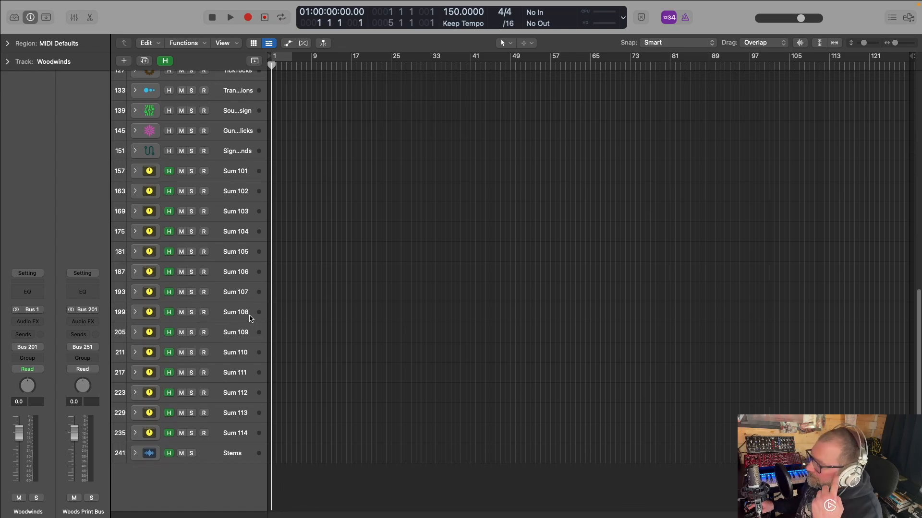
{"action": "scroll", "coordinate": [199, 191], "scroll_direction": "up", "scroll_amount": 4}
{"action": "scroll", "coordinate": [199, 191], "scroll_direction": "up", "scroll_amount": 2}
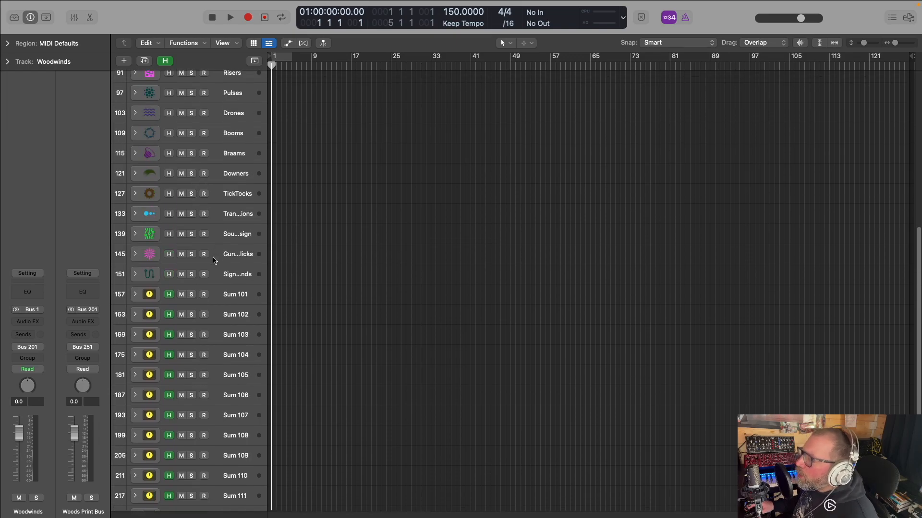
{"action": "scroll", "coordinate": [242, 260], "scroll_direction": "up", "scroll_amount": 10}
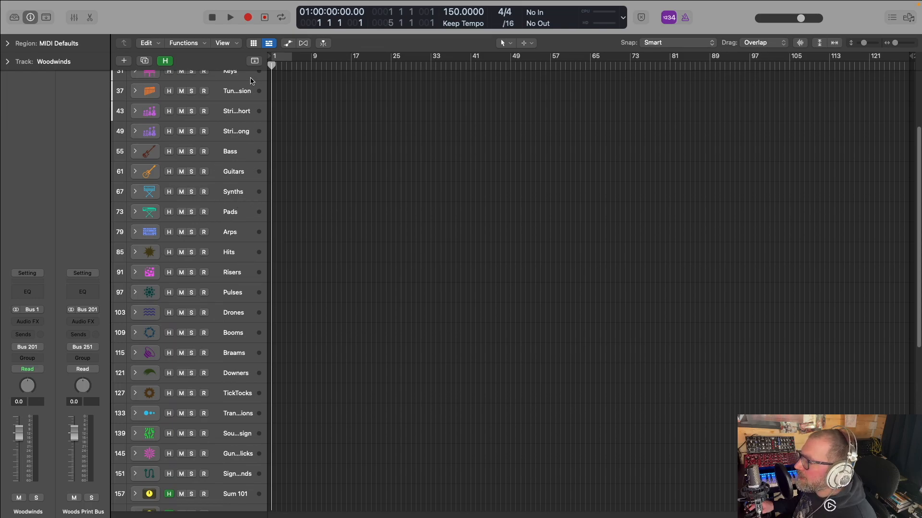
{"action": "scroll", "coordinate": [242, 154], "scroll_direction": "up", "scroll_amount": 6}
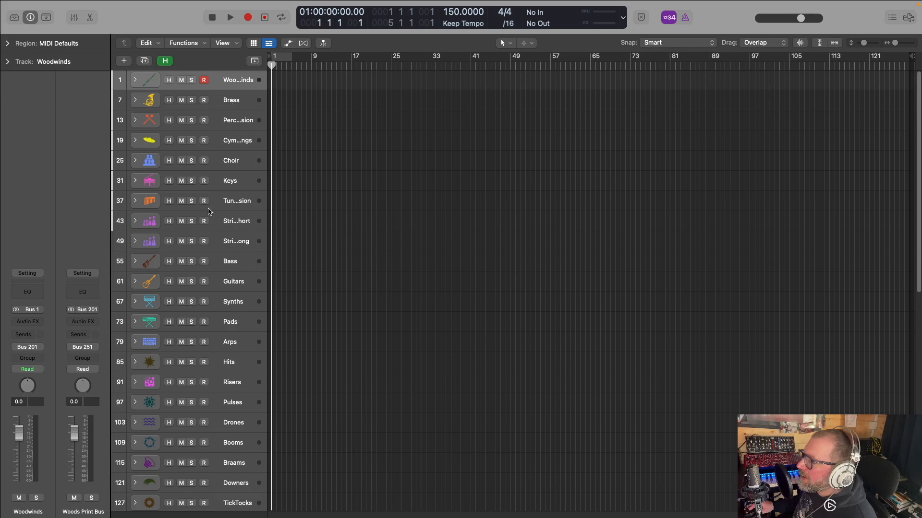
{"action": "scroll", "coordinate": [212, 211], "scroll_direction": "down", "scroll_amount": 10}
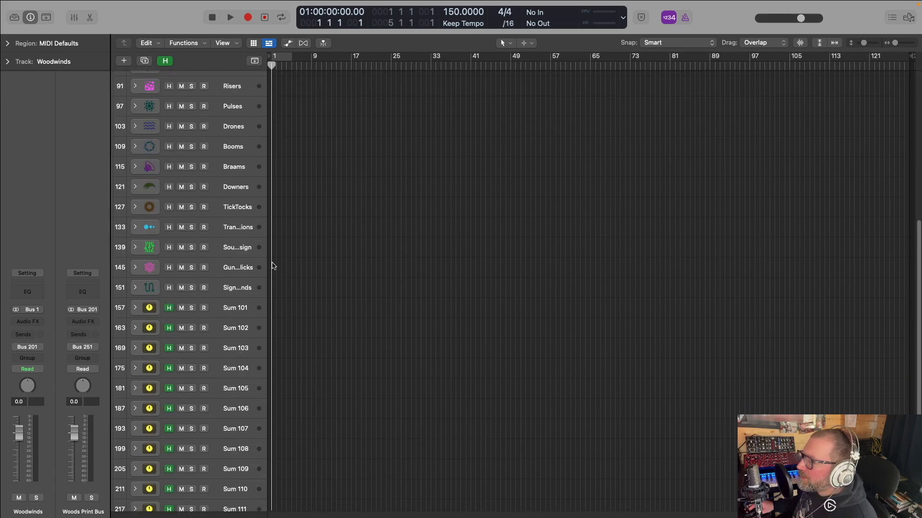
{"action": "scroll", "coordinate": [216, 295], "scroll_direction": "up", "scroll_amount": 5}
{"action": "scroll", "coordinate": [230, 305], "scroll_direction": "down", "scroll_amount": 5}
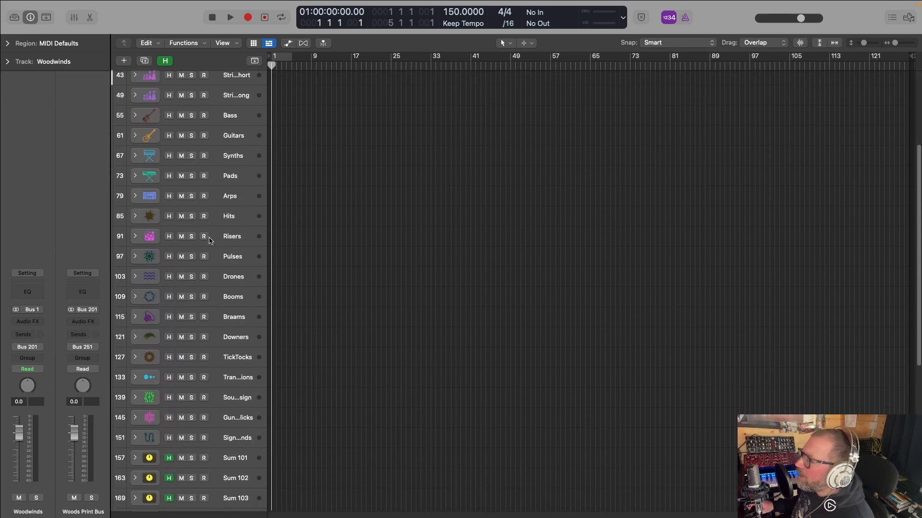
{"action": "scroll", "coordinate": [242, 315], "scroll_direction": "down", "scroll_amount": 3}
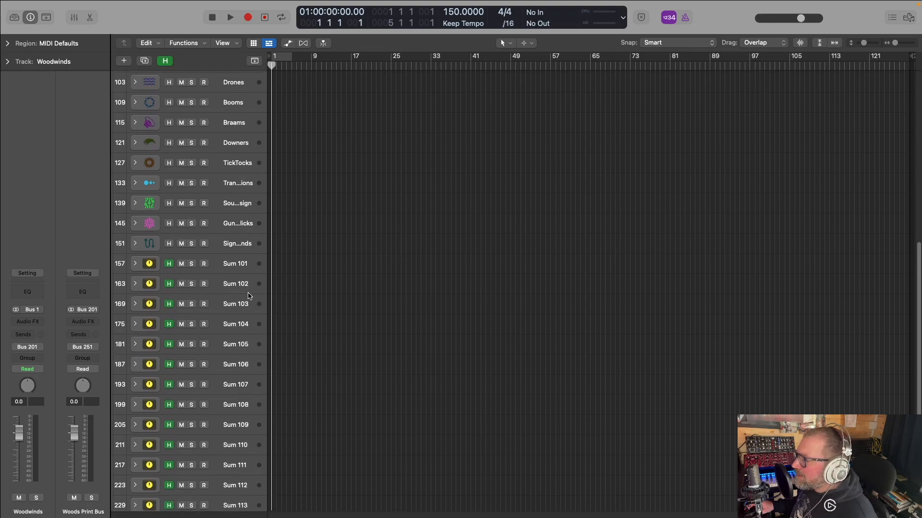
{"action": "scroll", "coordinate": [249, 296], "scroll_direction": "down", "scroll_amount": 4}
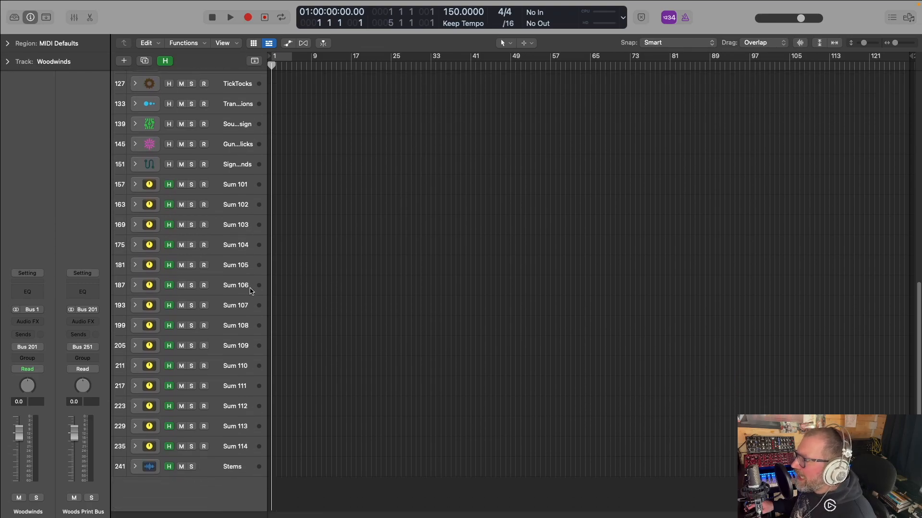
{"action": "left_click", "coordinate": [165, 61]}
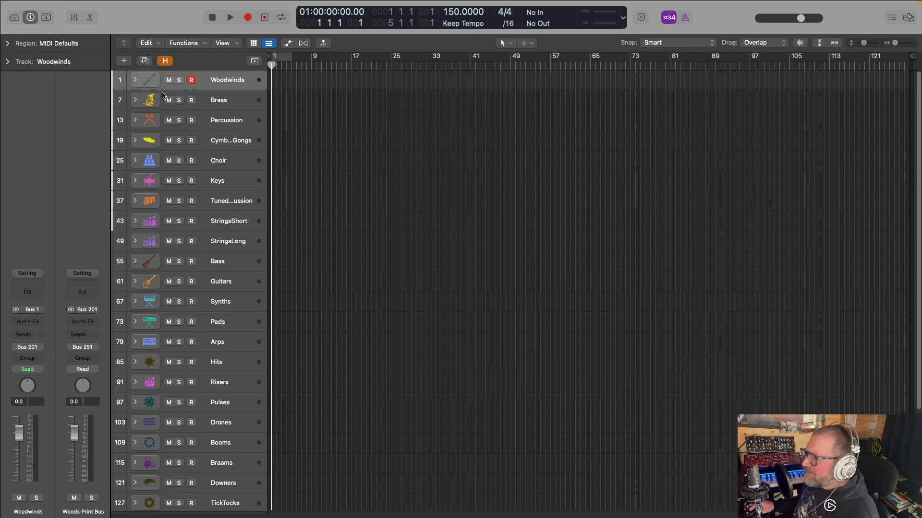
Open the Woodwinds and Brass stacks to view their instrument, reverb and send tracks, and close both again
{"action": "left_click", "coordinate": [135, 80]}
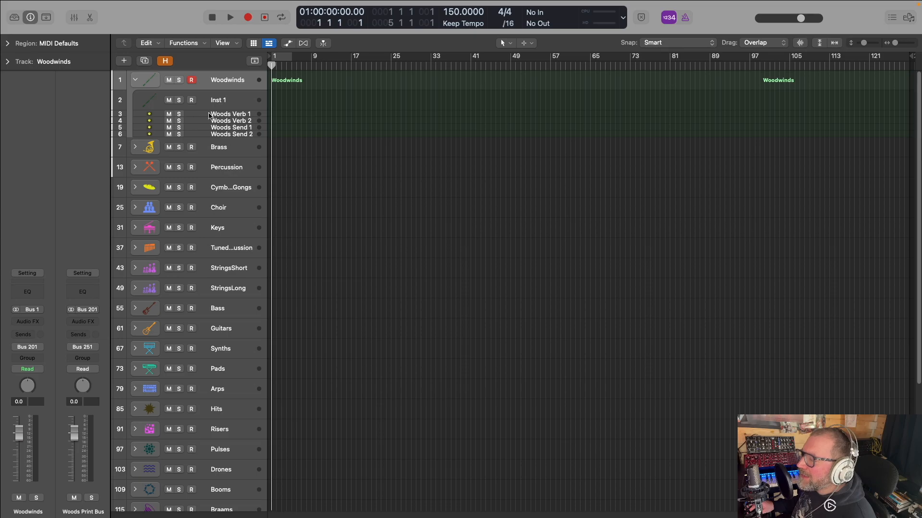
{"action": "left_click", "coordinate": [136, 148]}
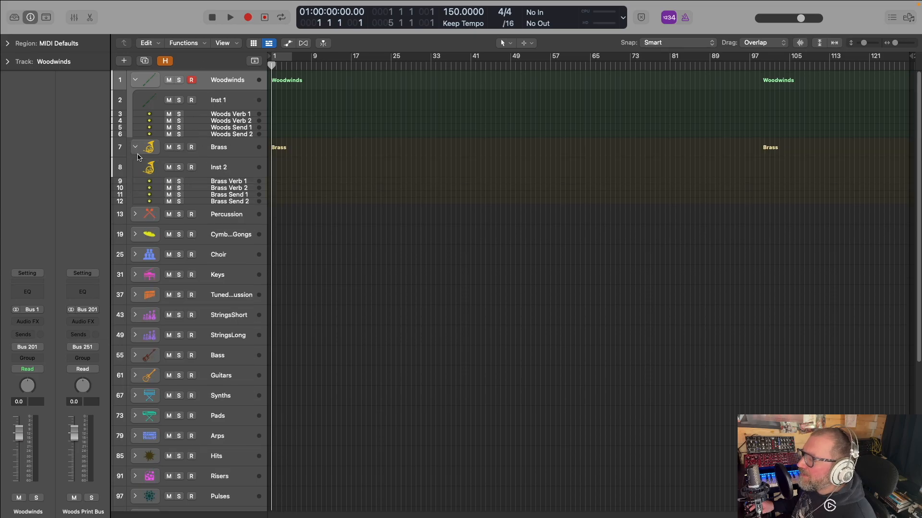
{"action": "left_click", "coordinate": [135, 147]}
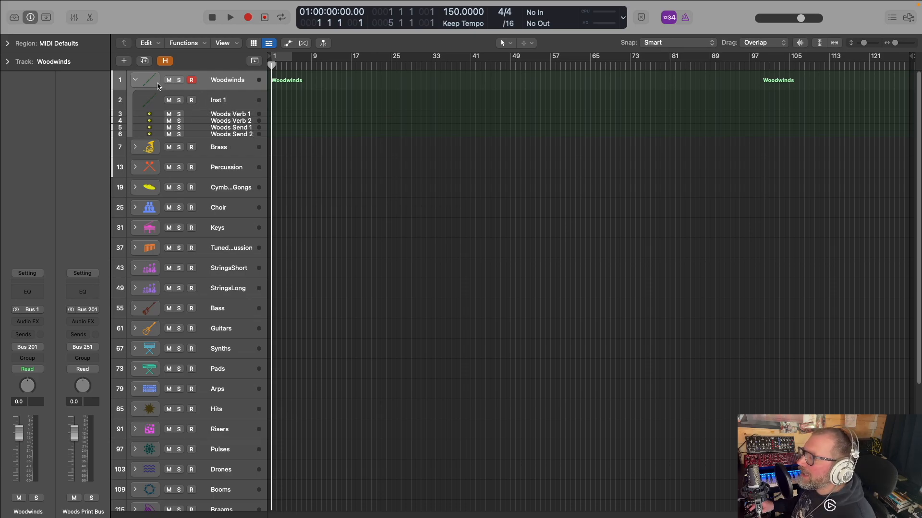
{"action": "left_click", "coordinate": [135, 79]}
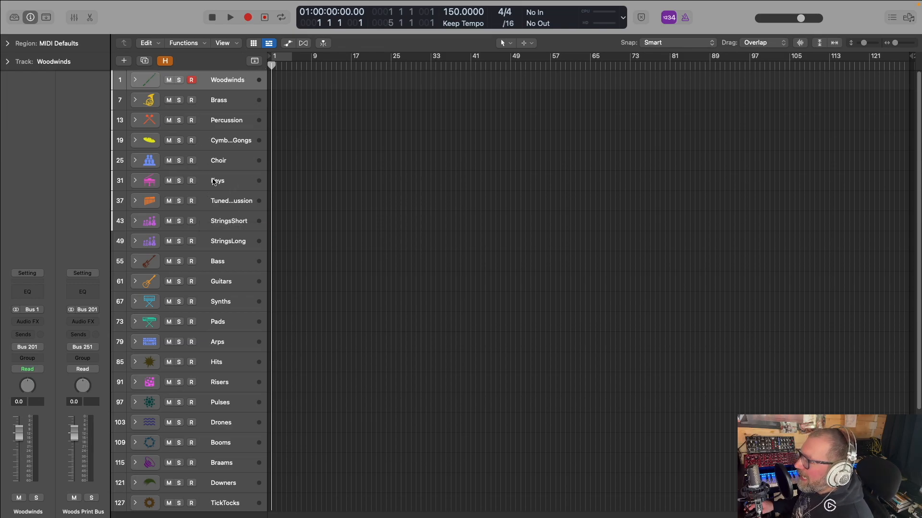
Review the visible instrument stacks, briefly toggling the hidden tracks on to compare the full track list
{"action": "scroll", "coordinate": [213, 182], "scroll_direction": "down", "scroll_amount": 4}
{"action": "scroll", "coordinate": [183, 125], "scroll_direction": "up", "scroll_amount": 2}
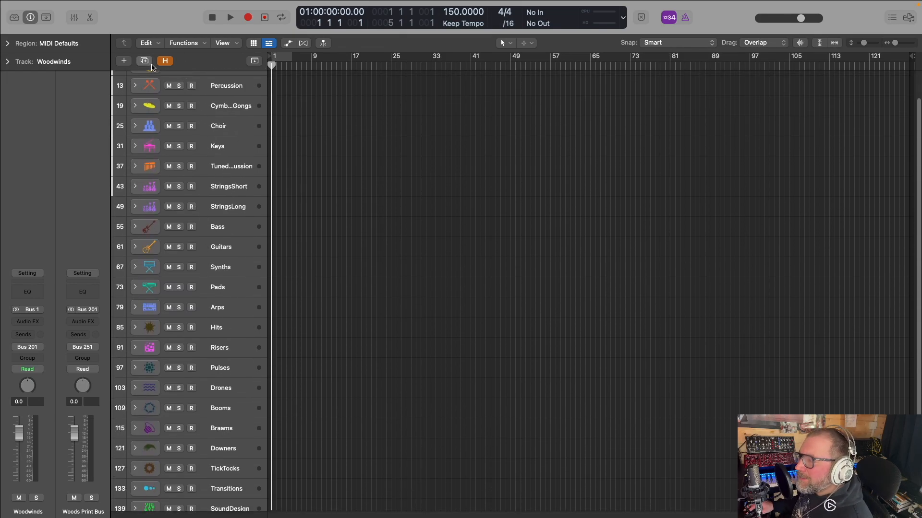
{"action": "scroll", "coordinate": [151, 70], "scroll_direction": "up", "scroll_amount": 2}
{"action": "scroll", "coordinate": [174, 84], "scroll_direction": "up", "scroll_amount": 2}
{"action": "scroll", "coordinate": [177, 98], "scroll_direction": "down", "scroll_amount": 1}
{"action": "scroll", "coordinate": [177, 99], "scroll_direction": "up", "scroll_amount": 1}
{"action": "key", "text": "super+z"}
{"action": "left_click", "coordinate": [165, 60]}
{"action": "scroll", "coordinate": [225, 367], "scroll_direction": "down", "scroll_amount": 10}
{"action": "scroll", "coordinate": [225, 367], "scroll_direction": "up", "scroll_amount": 10}
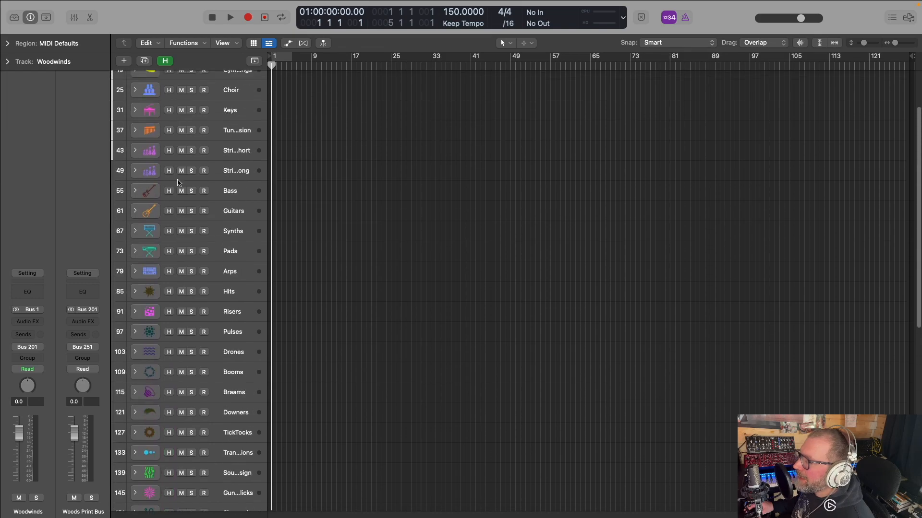
{"action": "left_click", "coordinate": [166, 61]}
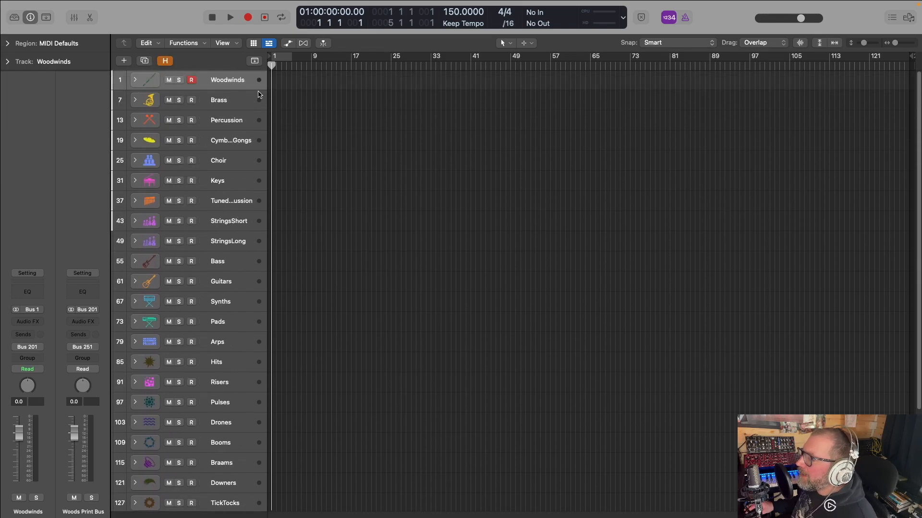
Check the Woodwinds stack's output routing among buses 193–224, leaving its assignment as is
{"action": "left_click", "coordinate": [34, 347]}
{"action": "mouse_move", "coordinate": [67, 393]}
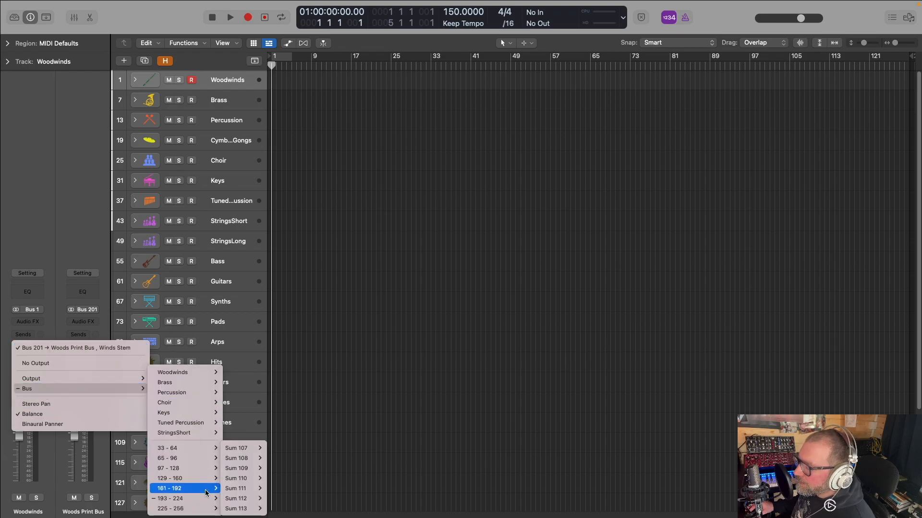
{"action": "mouse_move", "coordinate": [180, 499]}
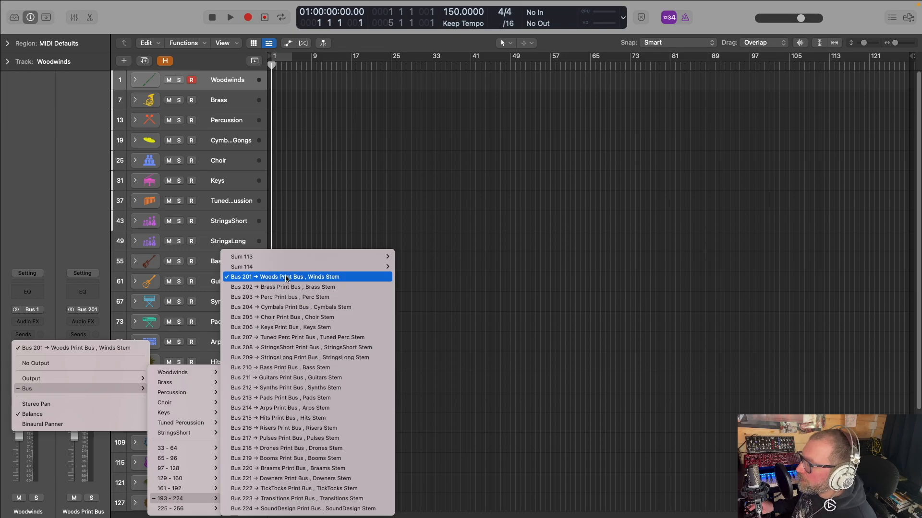
{"action": "left_click", "coordinate": [554, 182]}
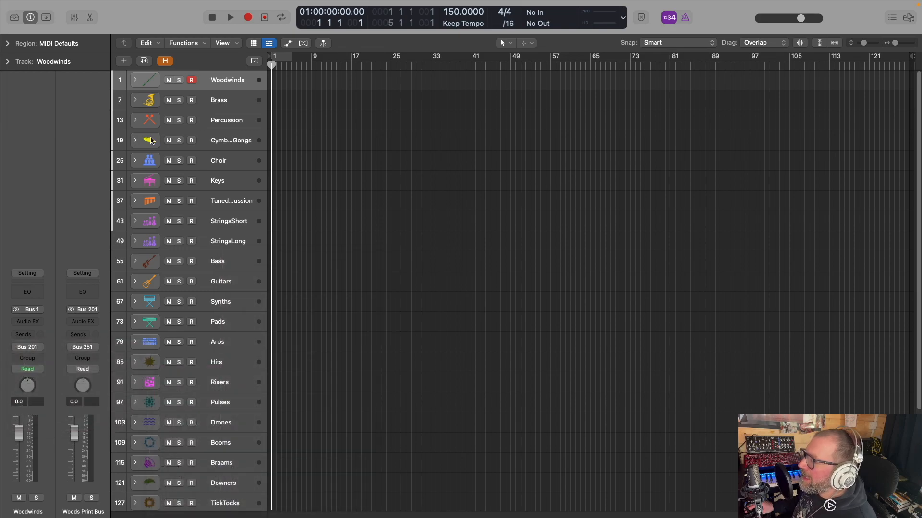
Show the hidden tracks and expand the Stems stack at the end of the track list
{"action": "scroll", "coordinate": [159, 96], "scroll_direction": "down", "scroll_amount": 7}
{"action": "scroll", "coordinate": [153, 72], "scroll_direction": "up", "scroll_amount": 5}
{"action": "left_click", "coordinate": [164, 60]}
{"action": "scroll", "coordinate": [136, 453], "scroll_direction": "down", "scroll_amount": 10}
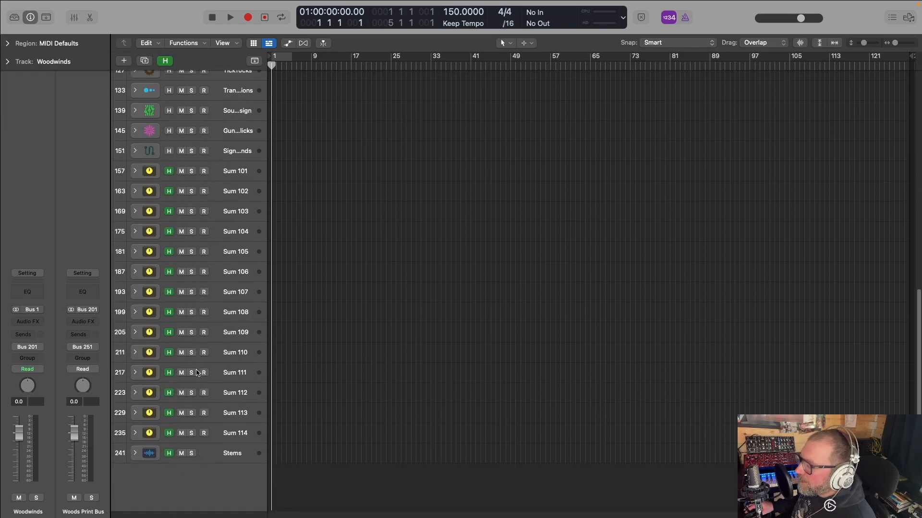
{"action": "left_click", "coordinate": [136, 454]}
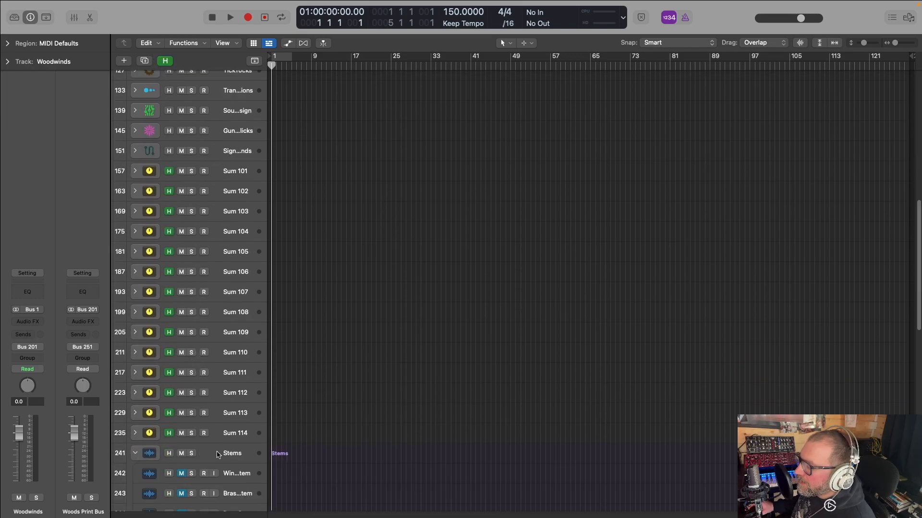
{"action": "scroll", "coordinate": [188, 452], "scroll_direction": "down", "scroll_amount": 10}
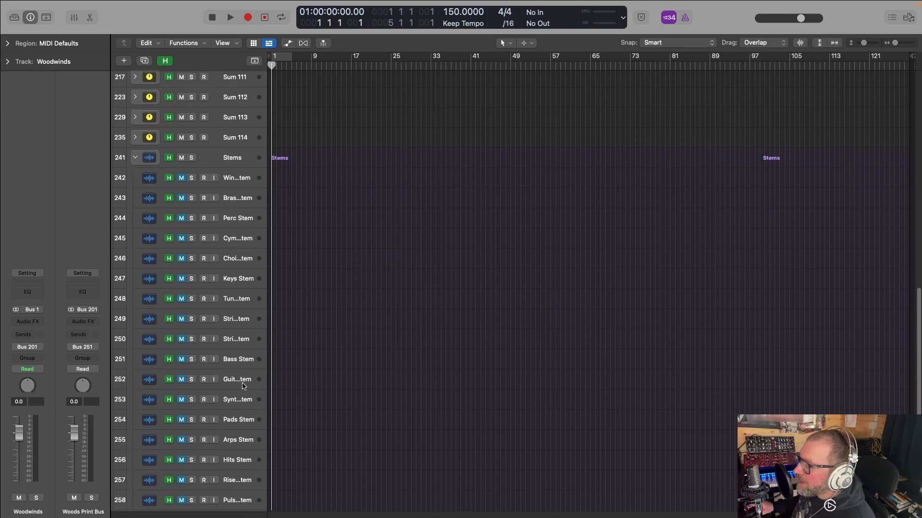
Widen the track headers to show full track names, and compare the instrument stacks with the stem tracks
{"action": "left_click_drag", "start_coordinate": [268, 236], "coordinate": [382, 237]}
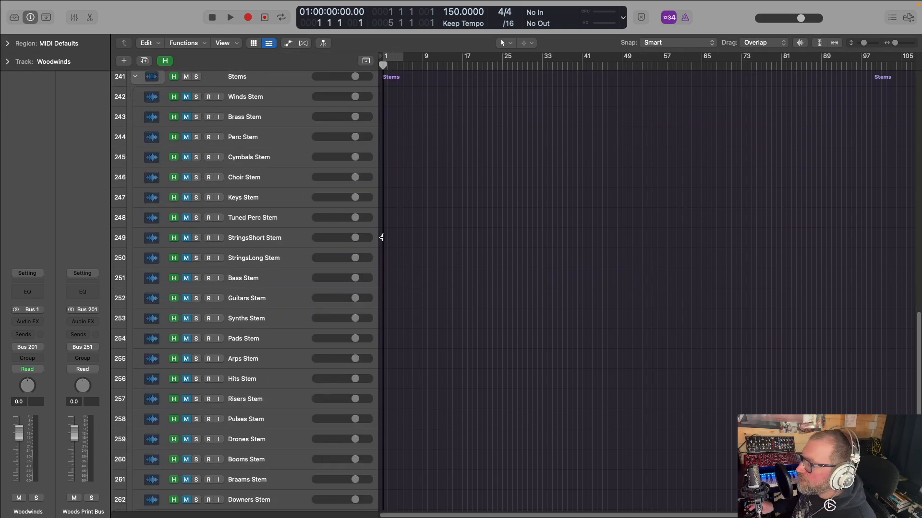
{"action": "scroll", "coordinate": [291, 160], "scroll_direction": "up", "scroll_amount": 15}
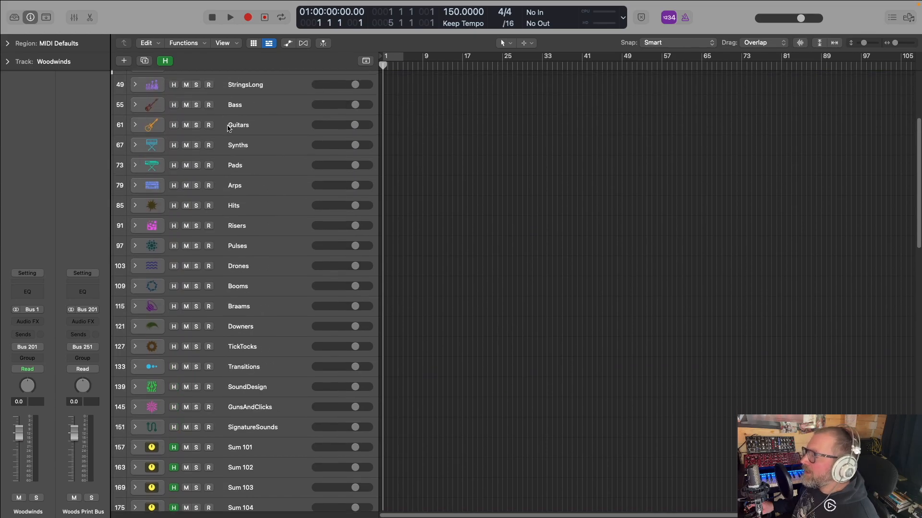
{"action": "scroll", "coordinate": [263, 177], "scroll_direction": "down", "scroll_amount": 15}
{"action": "scroll", "coordinate": [263, 176], "scroll_direction": "down", "scroll_amount": 5}
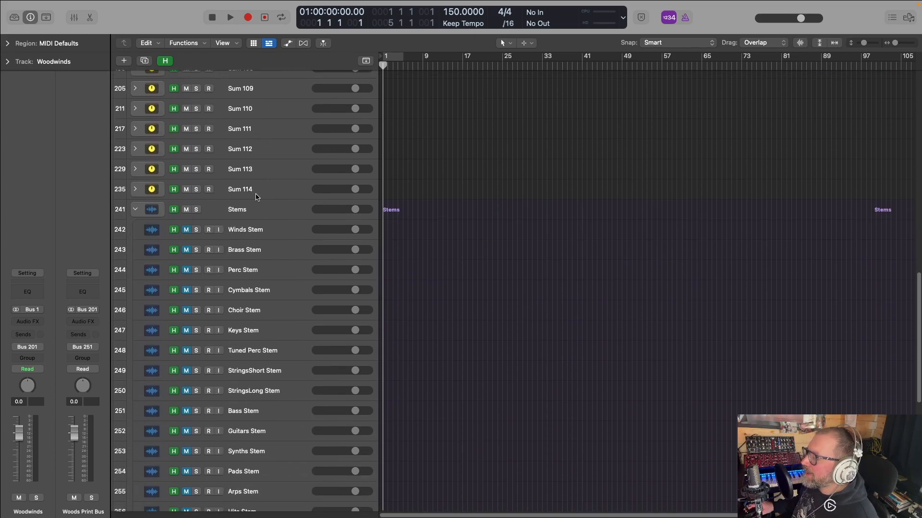
{"action": "scroll", "coordinate": [291, 247], "scroll_direction": "down", "scroll_amount": 3}
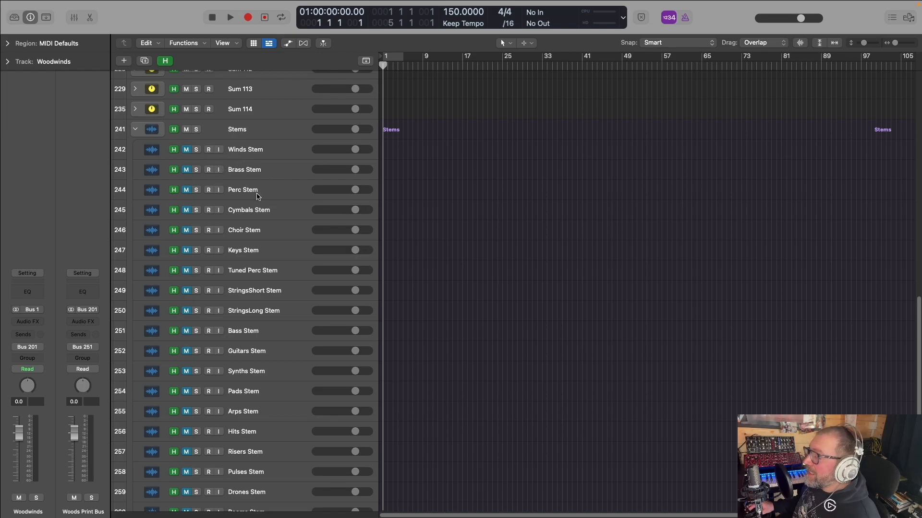
Record-enable the stem tracks from Winds Stem through Arps Stem, and look over the rest of the Stems stack
{"action": "left_click_drag", "start_coordinate": [210, 153], "coordinate": [212, 348]}
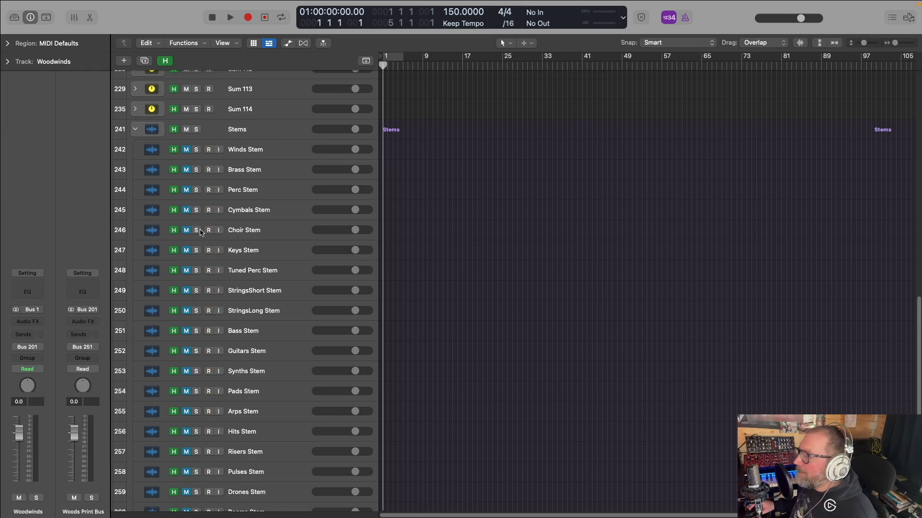
{"action": "scroll", "coordinate": [297, 333], "scroll_direction": "down", "scroll_amount": 8}
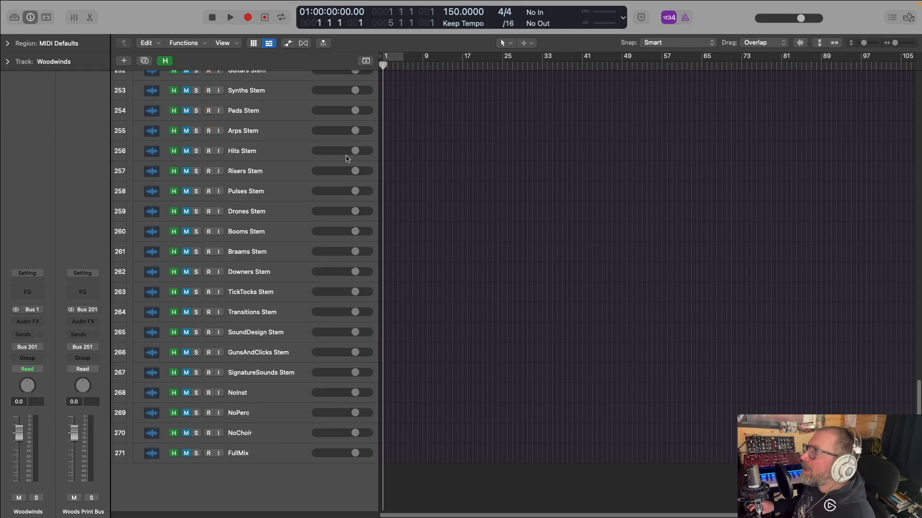
{"action": "scroll", "coordinate": [348, 159], "scroll_direction": "up", "scroll_amount": 5}
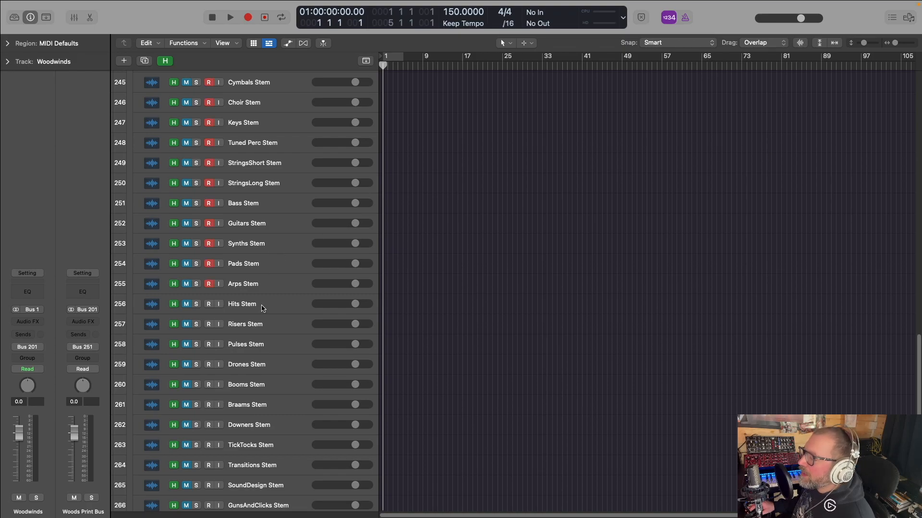
{"action": "scroll", "coordinate": [263, 307], "scroll_direction": "down", "scroll_amount": 5}
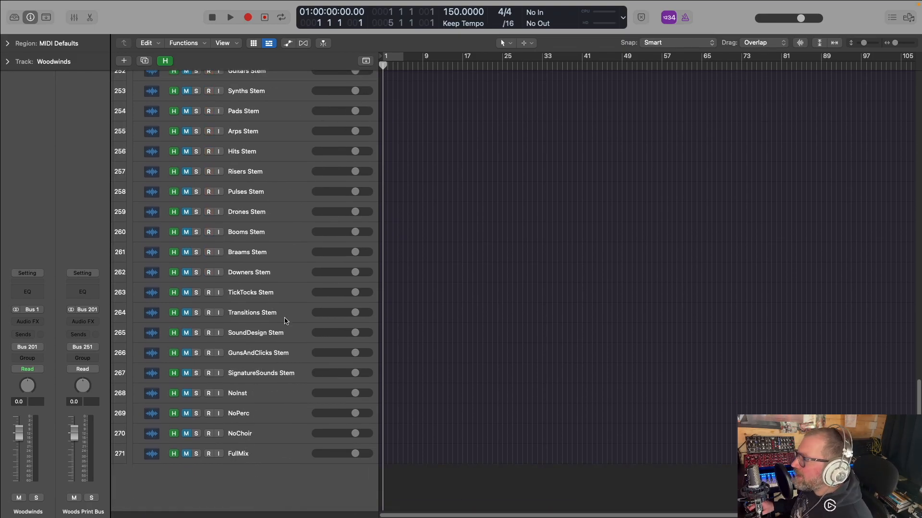
Disarm recording on all the armed stem tracks up to Winds Stem
{"action": "scroll", "coordinate": [267, 277], "scroll_direction": "up", "scroll_amount": 4}
{"action": "left_click_drag", "start_coordinate": [208, 264], "coordinate": [208, 224]}
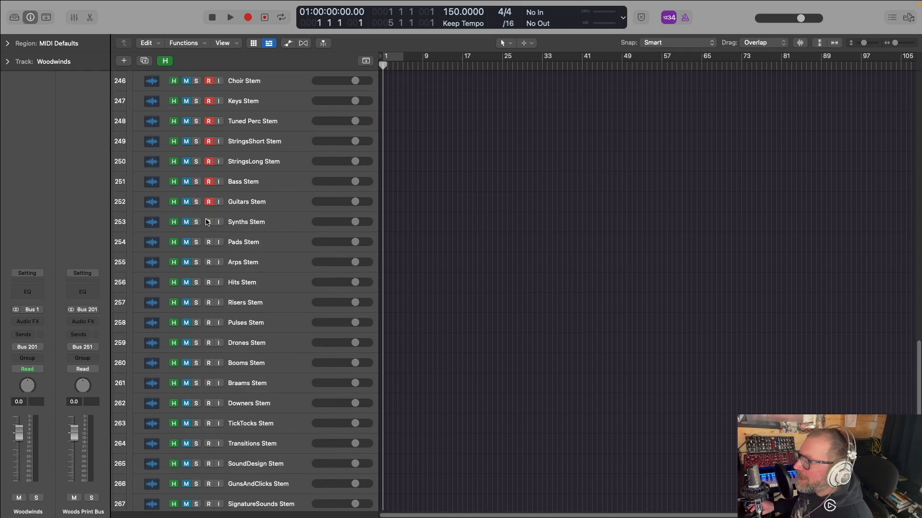
{"action": "left_click_drag", "start_coordinate": [209, 100], "coordinate": [210, 80]}
{"action": "scroll", "coordinate": [212, 85], "scroll_direction": "up", "scroll_amount": 4}
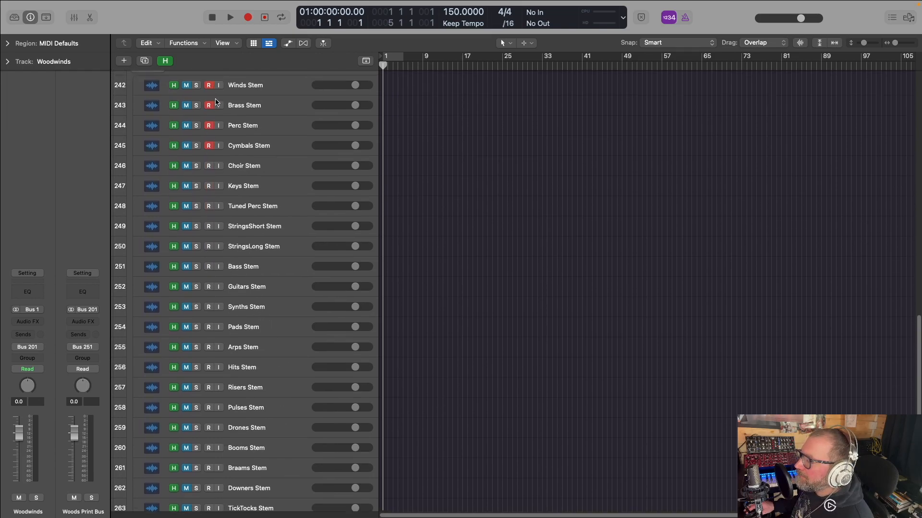
{"action": "left_click", "coordinate": [213, 139]}
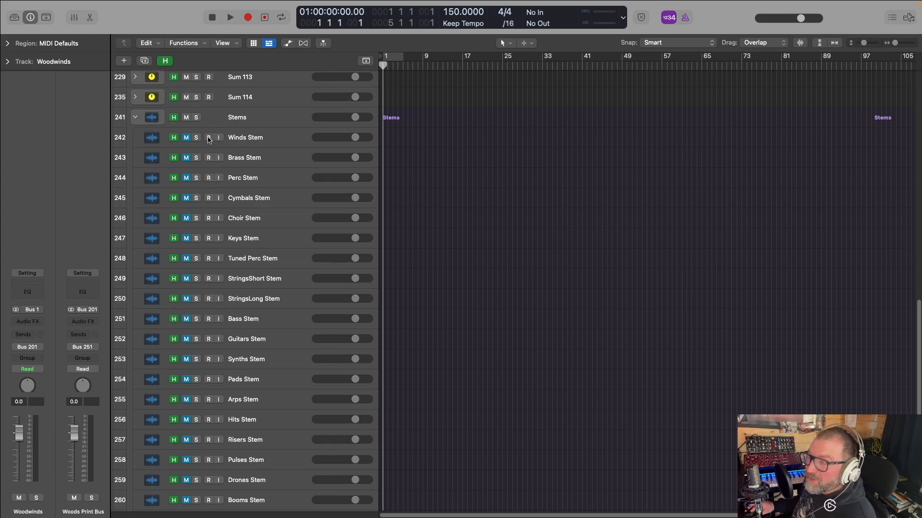
Collapse the Stems stack and hide the sum and stem tracks, leaving only the instrument stacks displayed
{"action": "scroll", "coordinate": [144, 168], "scroll_direction": "up", "scroll_amount": 4}
{"action": "left_click", "coordinate": [137, 194]}
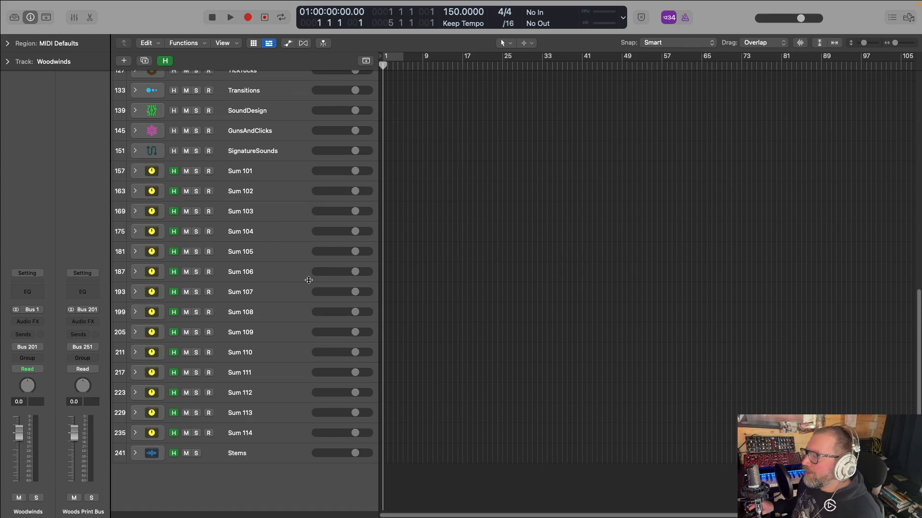
{"action": "scroll", "coordinate": [309, 280], "scroll_direction": "up", "scroll_amount": 6}
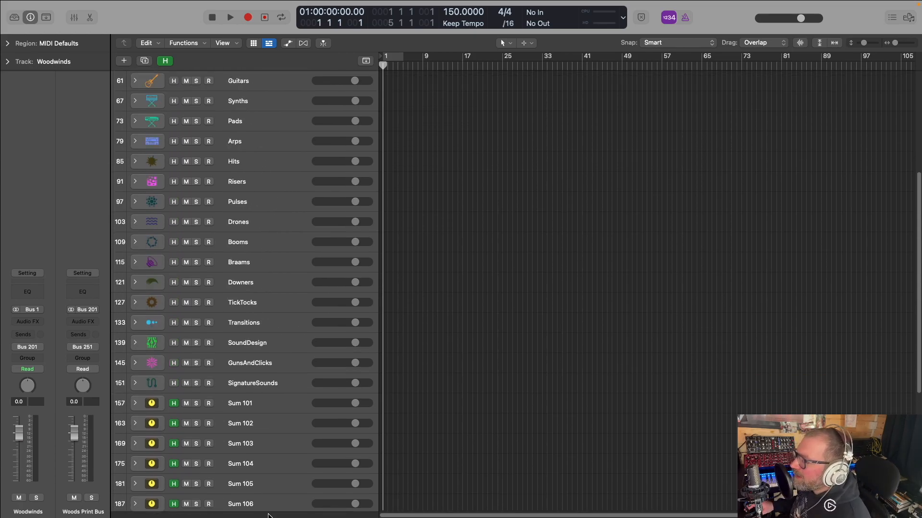
{"action": "left_click", "coordinate": [165, 60]}
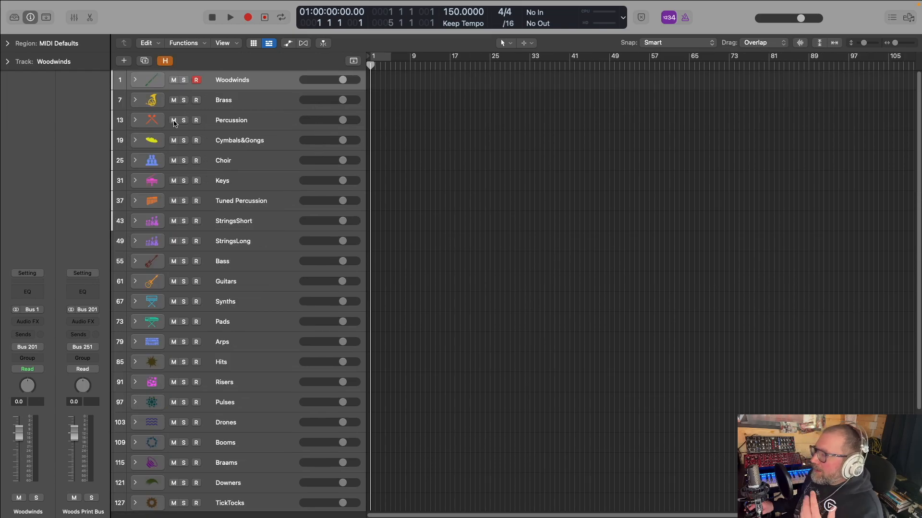
Expand the Woodwinds stack and show the Orchstral Tools user patches in a narrowed Library for the Inst 1 track
{"action": "left_click", "coordinate": [135, 81]}
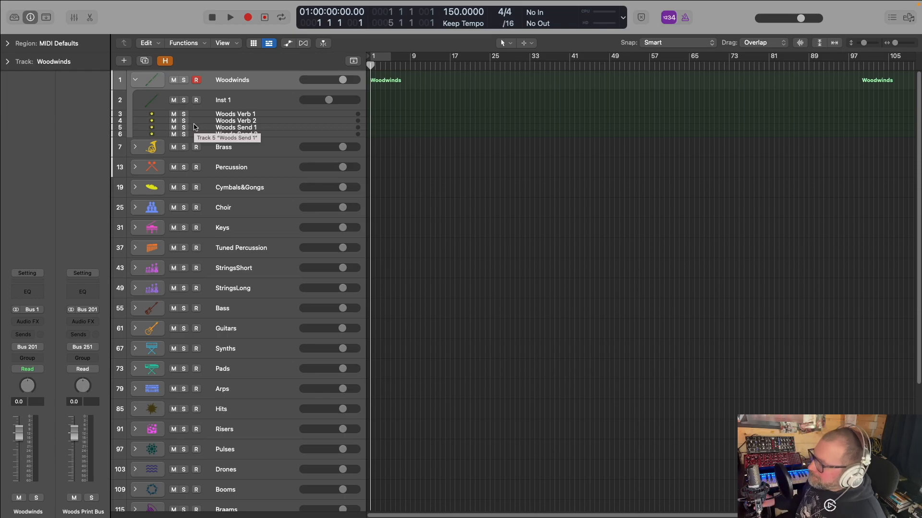
{"action": "key", "text": "y"}
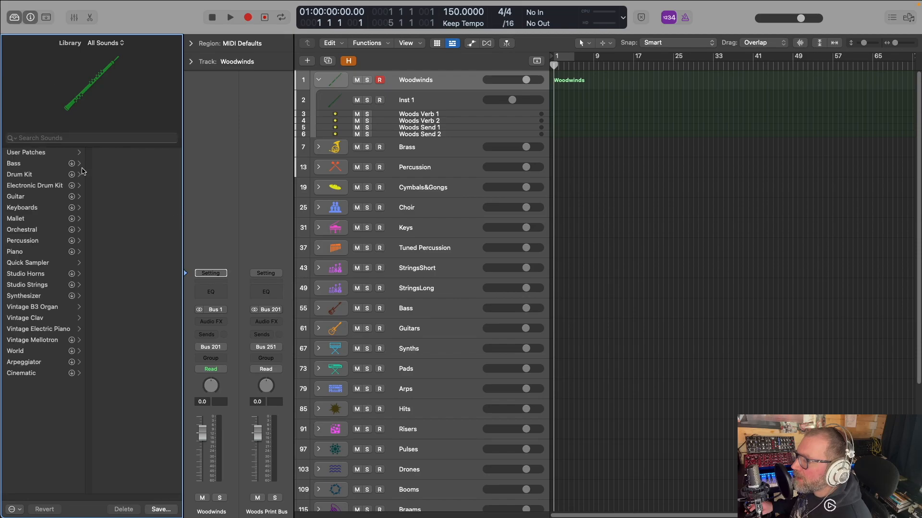
{"action": "left_click", "coordinate": [400, 101]}
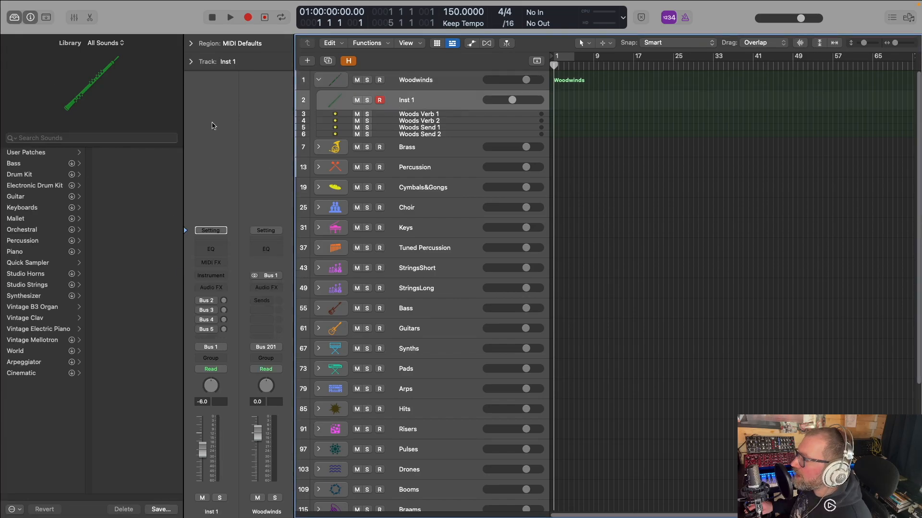
{"action": "left_click", "coordinate": [36, 153]}
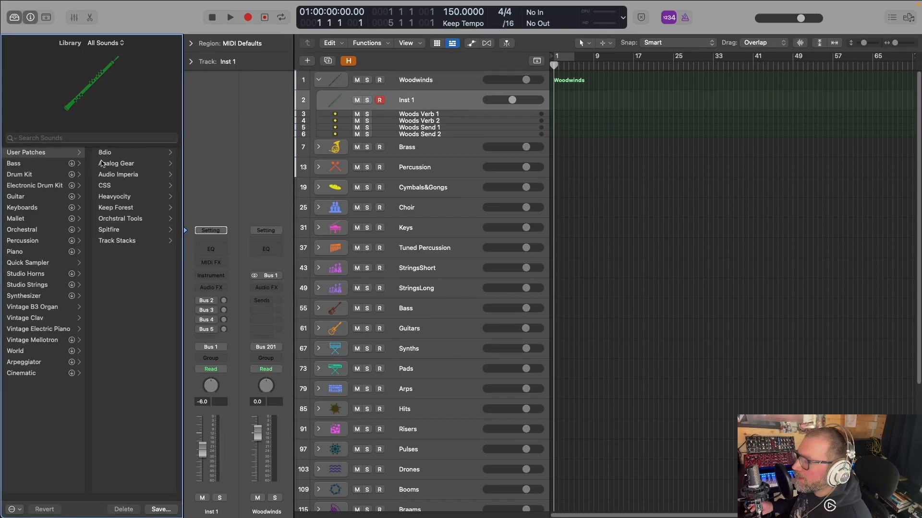
{"action": "left_click", "coordinate": [136, 221]}
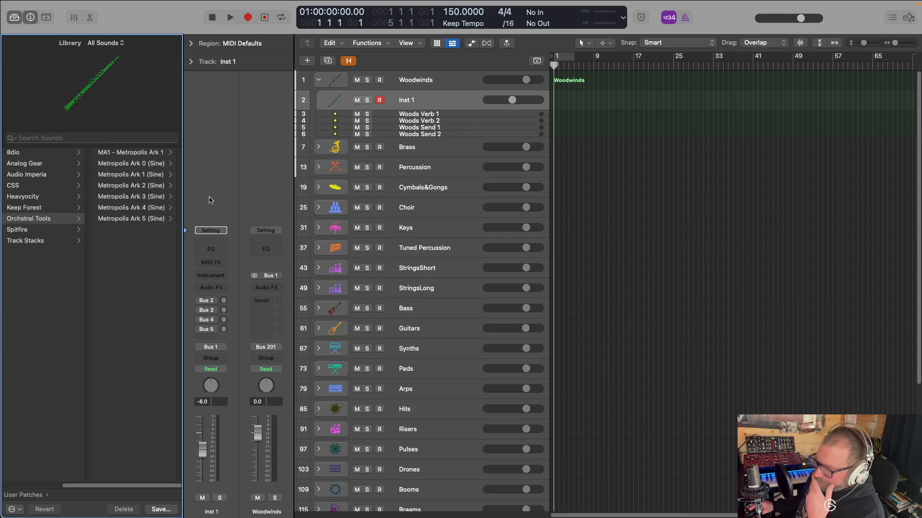
{"action": "left_click_drag", "start_coordinate": [183, 196], "coordinate": [145, 194]}
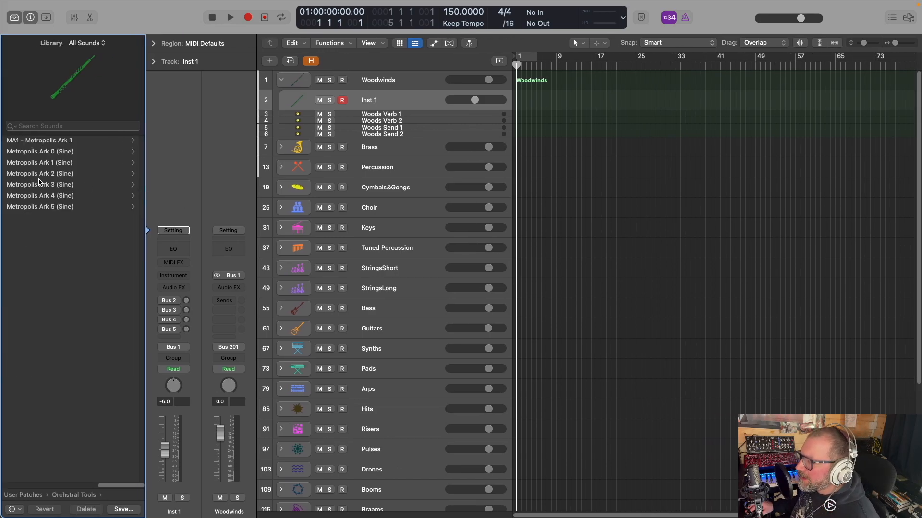
Examine Metropolis Ark 1's single orchestra patches down to the Finckenstein High Strings articulations, returning to the Orchstral Tools collection list
{"action": "left_click", "coordinate": [47, 163]}
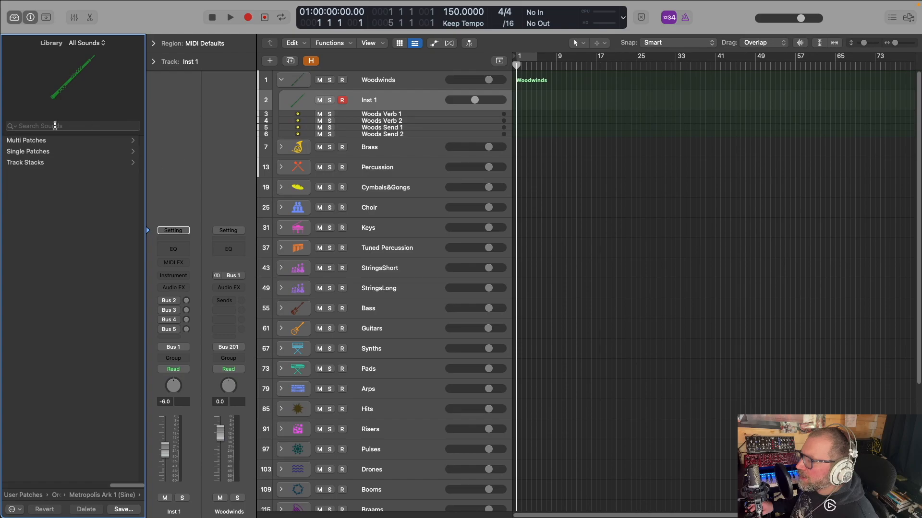
{"action": "left_click", "coordinate": [37, 151]}
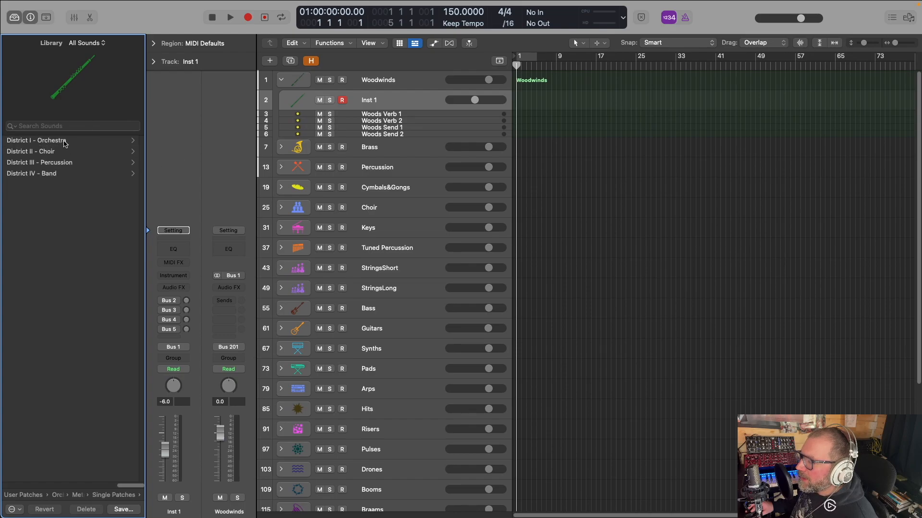
{"action": "left_click", "coordinate": [65, 142]}
{"action": "left_click", "coordinate": [80, 142]}
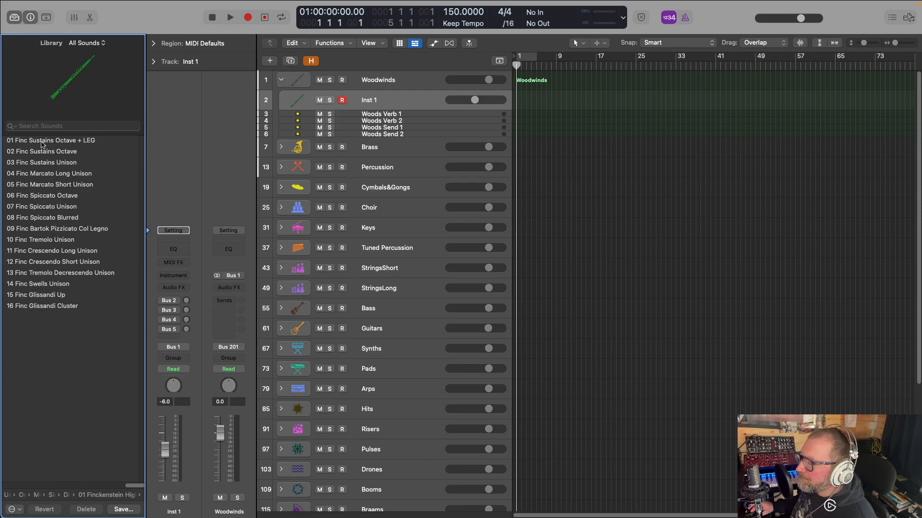
{"action": "left_click", "coordinate": [113, 494]}
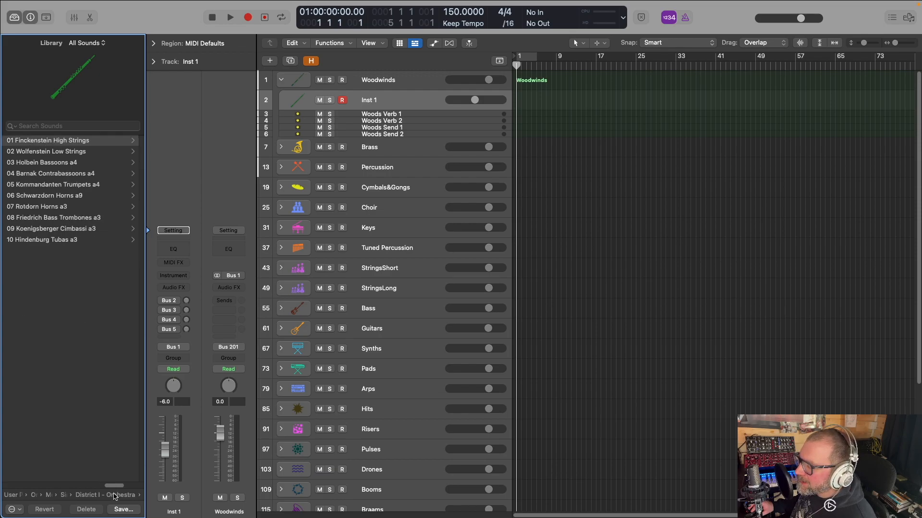
{"action": "left_click", "coordinate": [118, 494]}
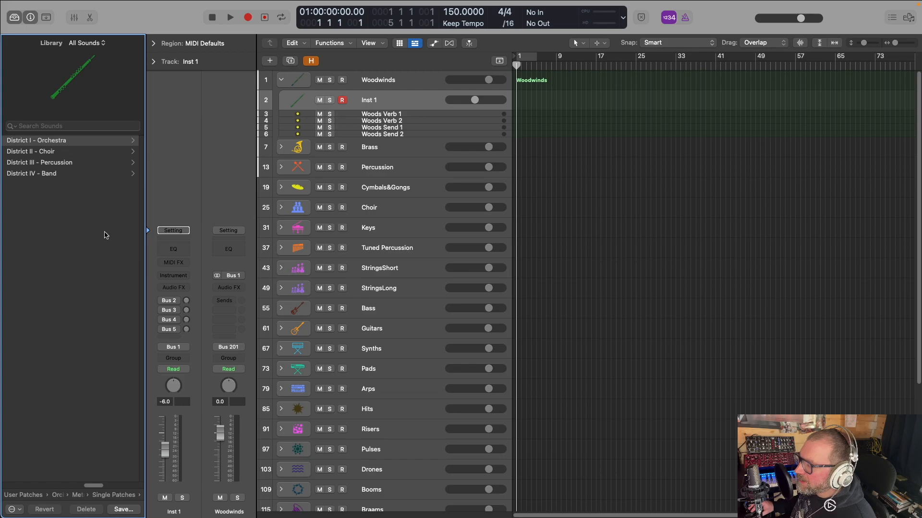
{"action": "left_click", "coordinate": [121, 495]}
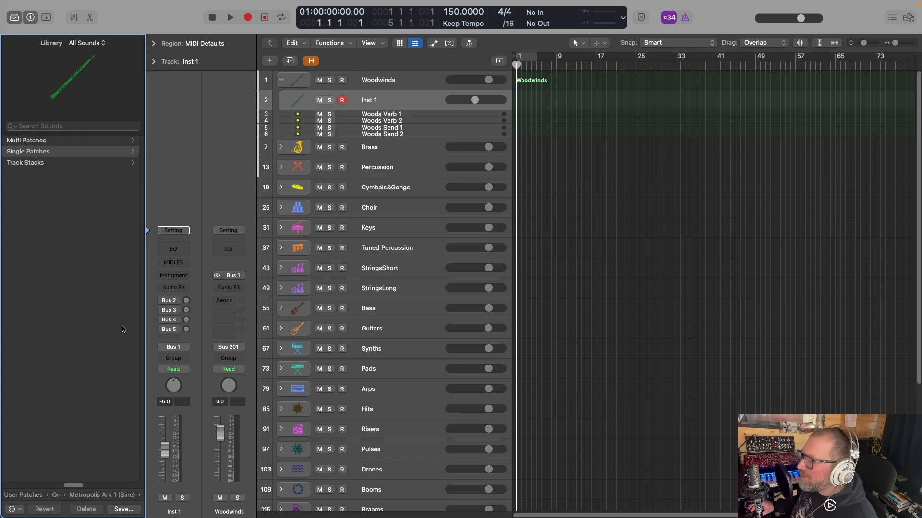
{"action": "left_click", "coordinate": [127, 495]}
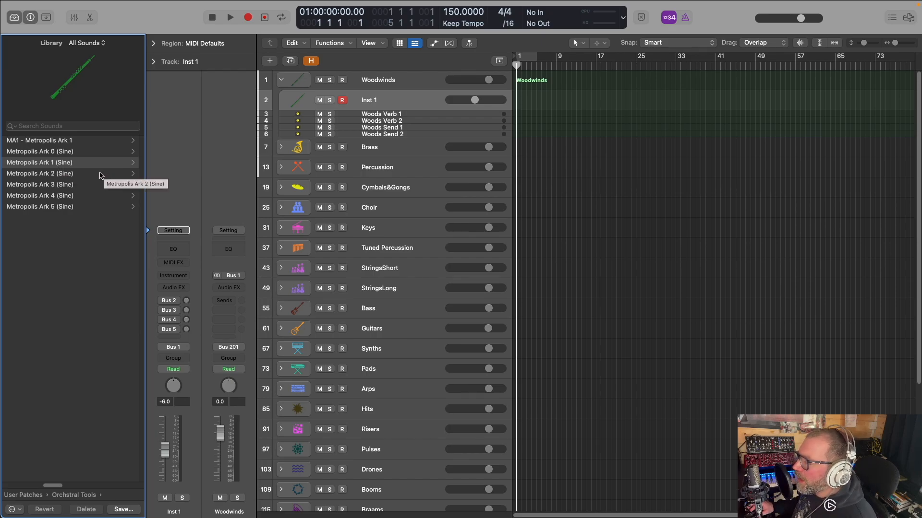
Compare the district folders in Metropolis Ark 1's Single Patches with those in Metropolis Ark 2's Track Stacks
{"action": "left_click", "coordinate": [51, 162]}
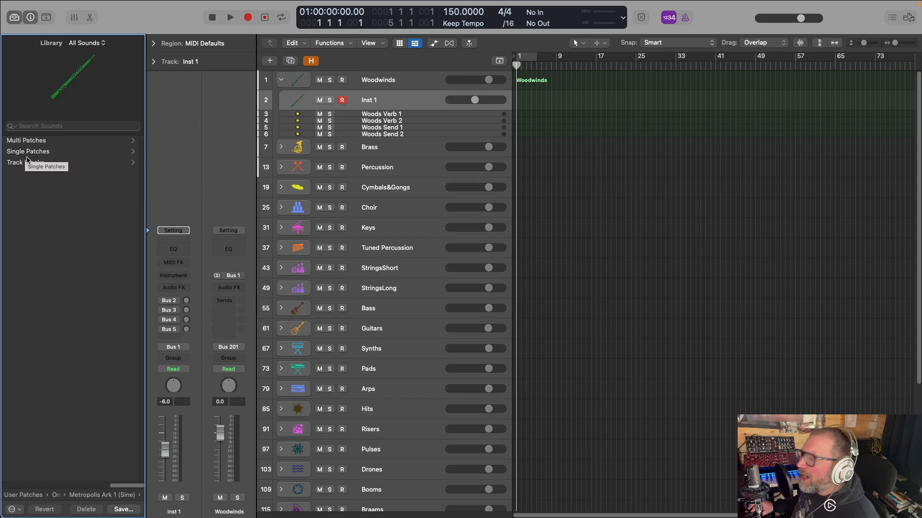
{"action": "left_click", "coordinate": [45, 152]}
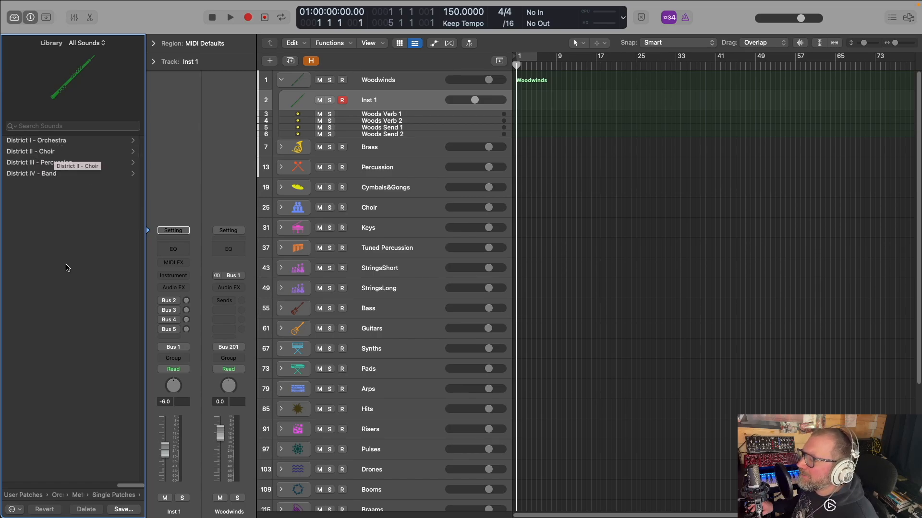
{"action": "left_click", "coordinate": [115, 498]}
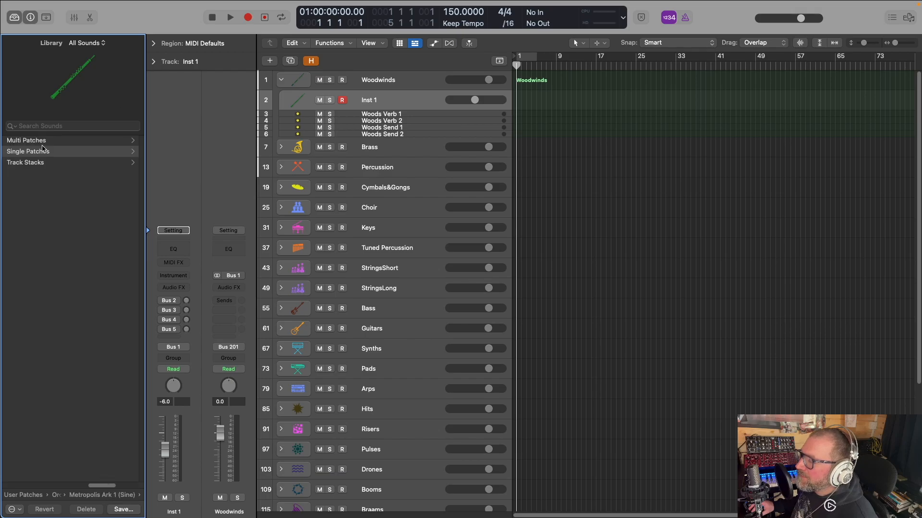
{"action": "left_click", "coordinate": [96, 498]}
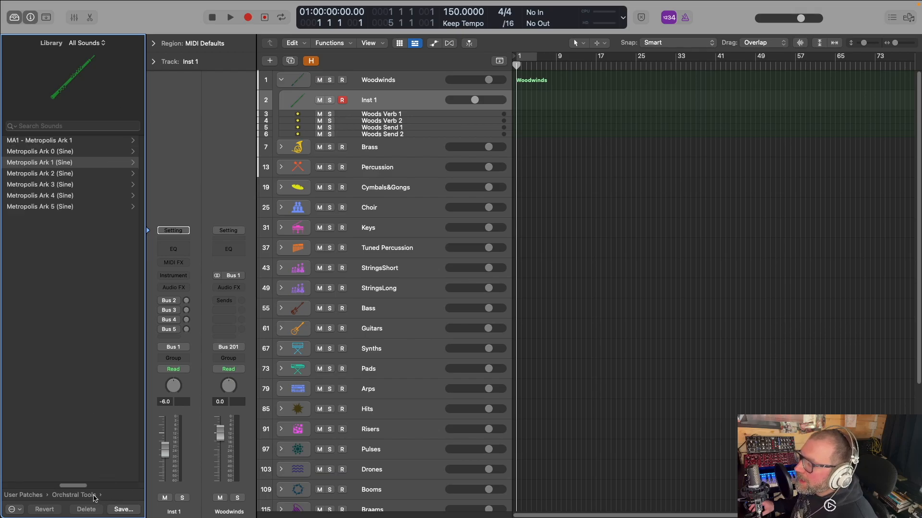
{"action": "left_click", "coordinate": [54, 176]}
{"action": "left_click", "coordinate": [31, 164]}
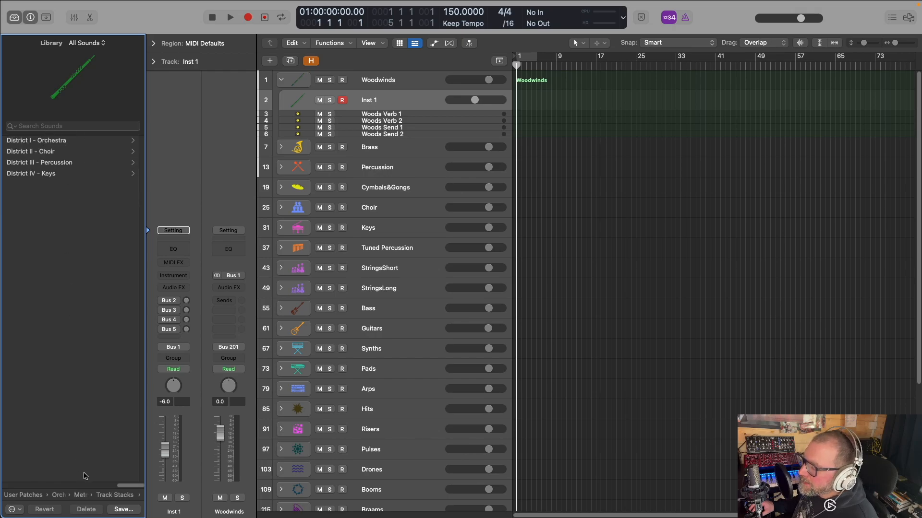
{"action": "left_click", "coordinate": [104, 495]}
{"action": "left_click", "coordinate": [102, 494]}
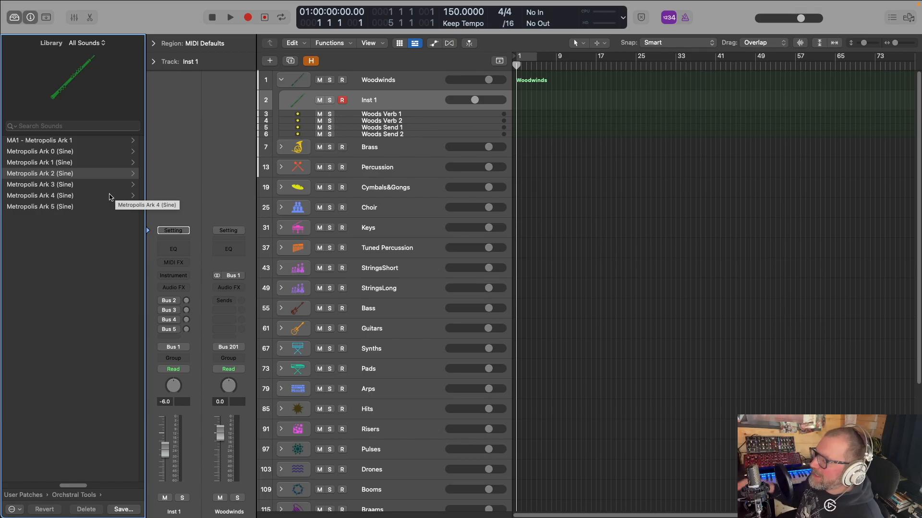
Load 01 Holb Sustains on Inst 1 from Metropolis Ark 1's single orchestra patches for 03 Holbein Bassoons a4
{"action": "left_click", "coordinate": [59, 163]}
{"action": "left_click", "coordinate": [42, 151]}
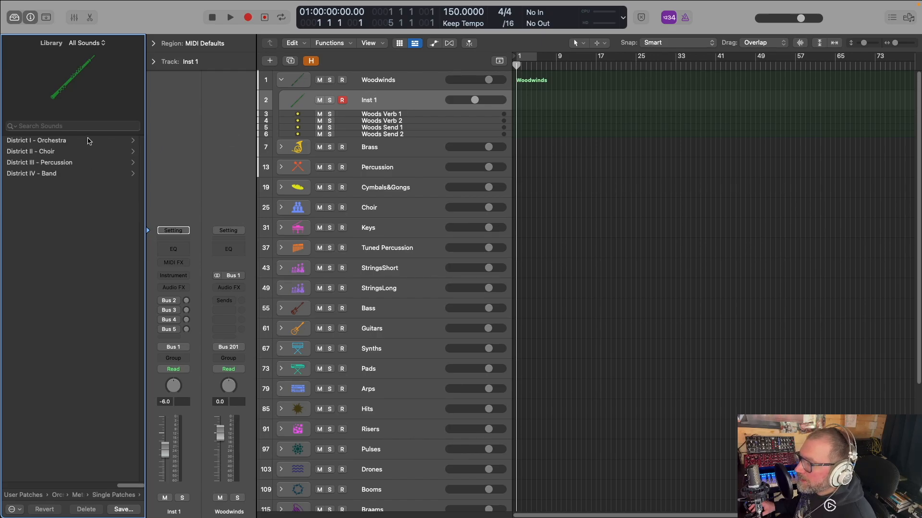
{"action": "left_click", "coordinate": [77, 141]}
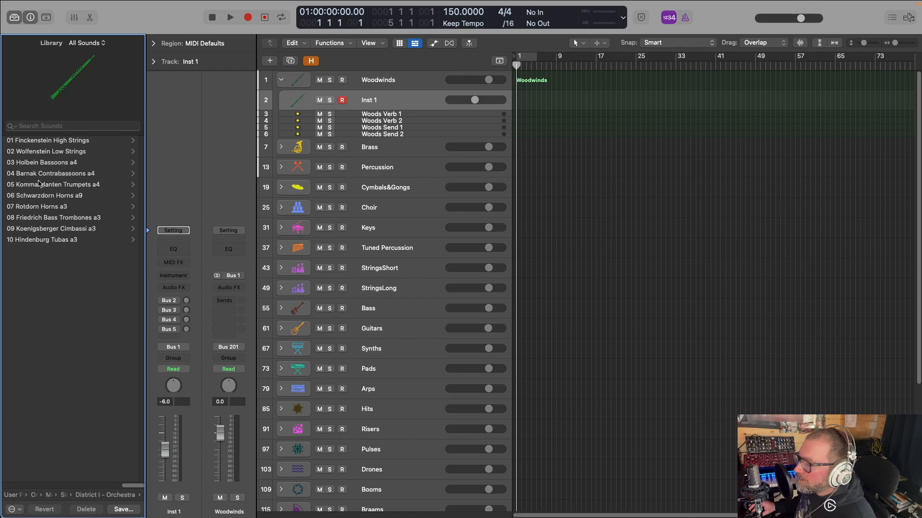
{"action": "left_click", "coordinate": [57, 165]}
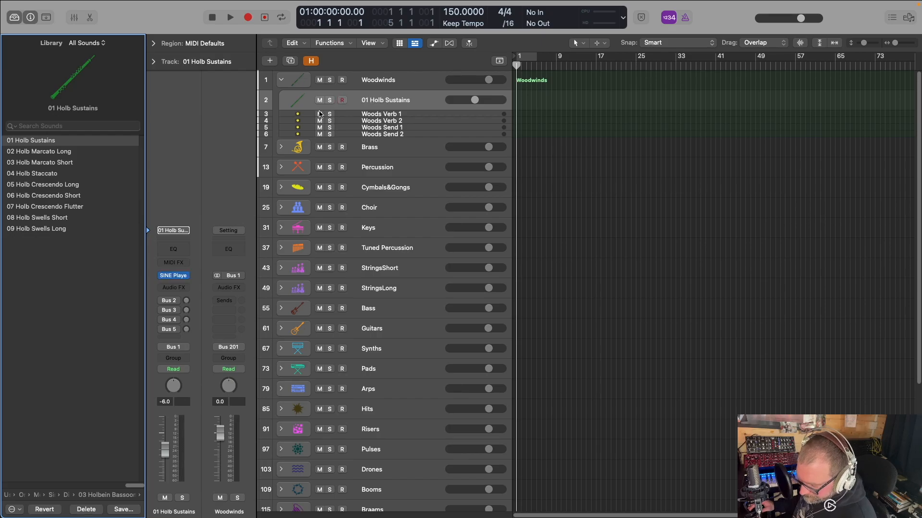
Duplicate the 01 Holb Sustains track, load 02 Holb Marcato Long on the copy, and duplicate that track as well
{"action": "key", "text": "super+d"}
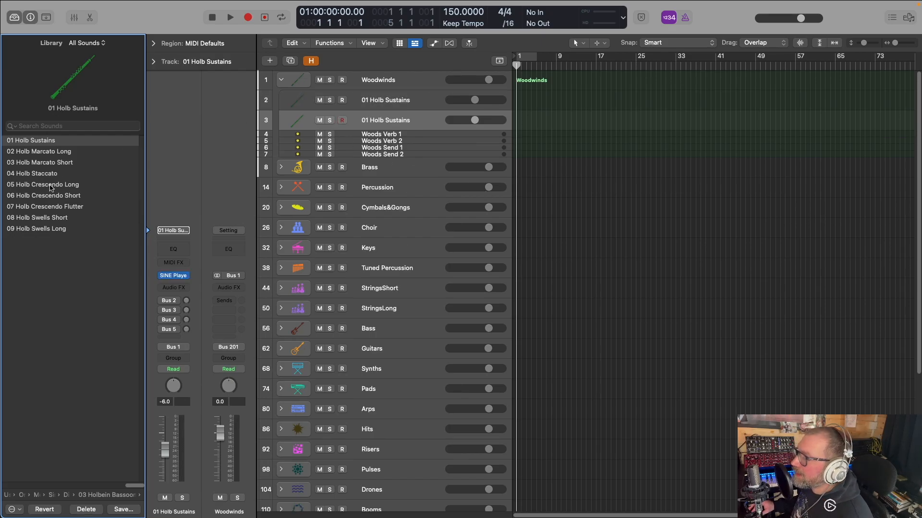
{"action": "left_click", "coordinate": [60, 155]}
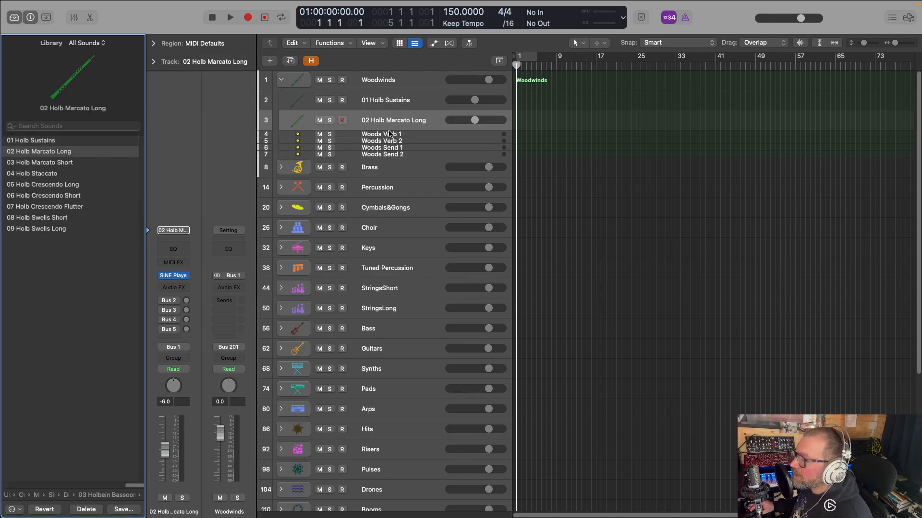
{"action": "key", "text": "super+d"}
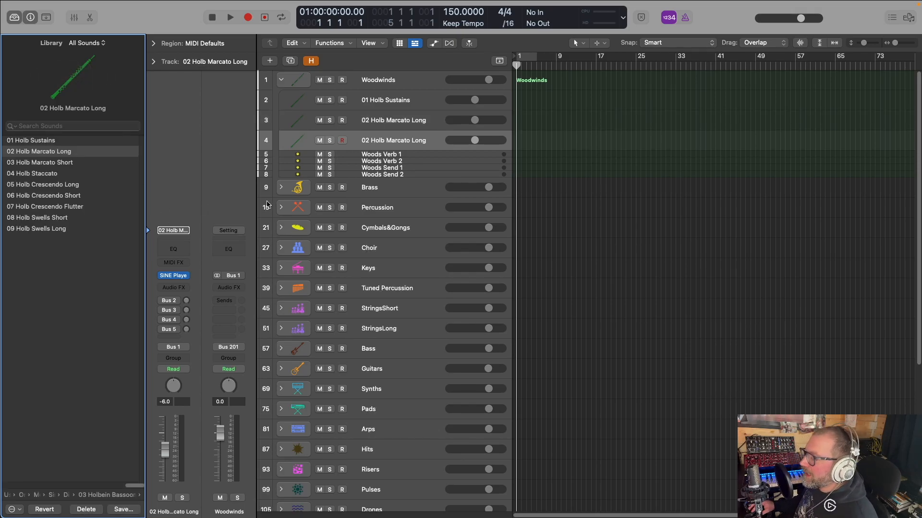
Undo the bassoon track duplications and single-patch loads, back to the empty Inst 1 track in the Woodwinds stack
{"action": "key", "text": "super+z"}
{"action": "key", "text": "super+z"}
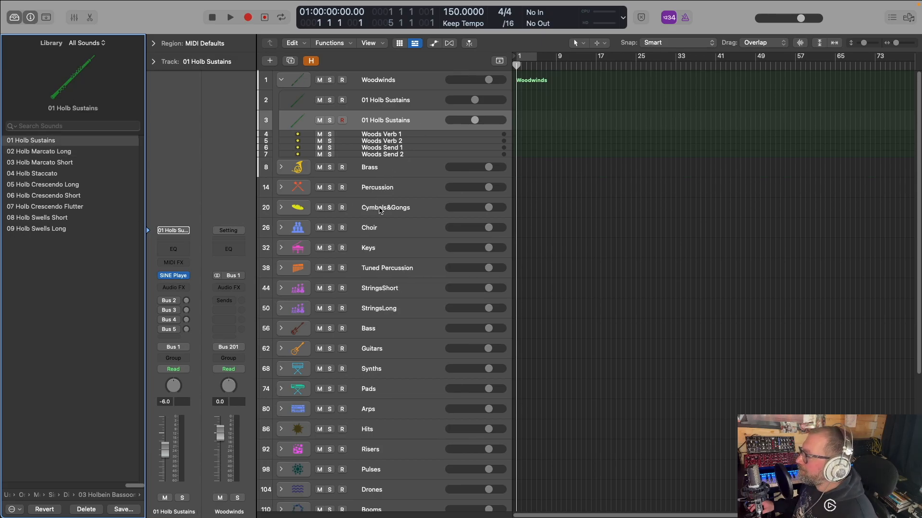
{"action": "key", "text": "super+z"}
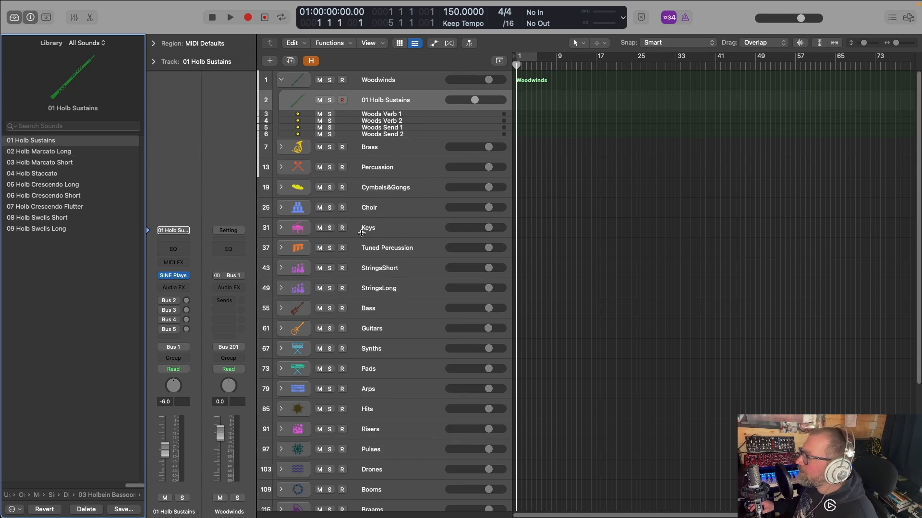
{"action": "key", "text": "super+z"}
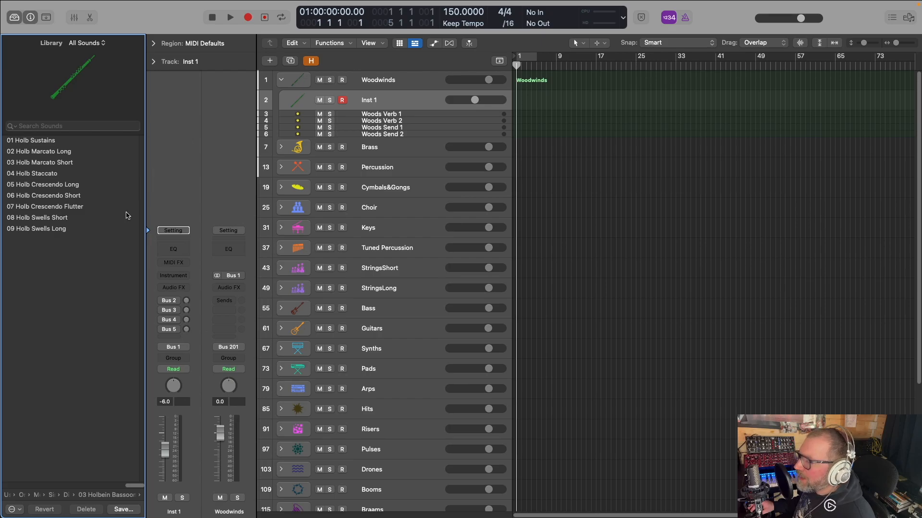
Load the Holbein Bassoons a4 track stack from Metropolis Ark 1's District I - Orchestra on Inst 1 and check its articulation tracks
{"action": "left_click", "coordinate": [120, 495]}
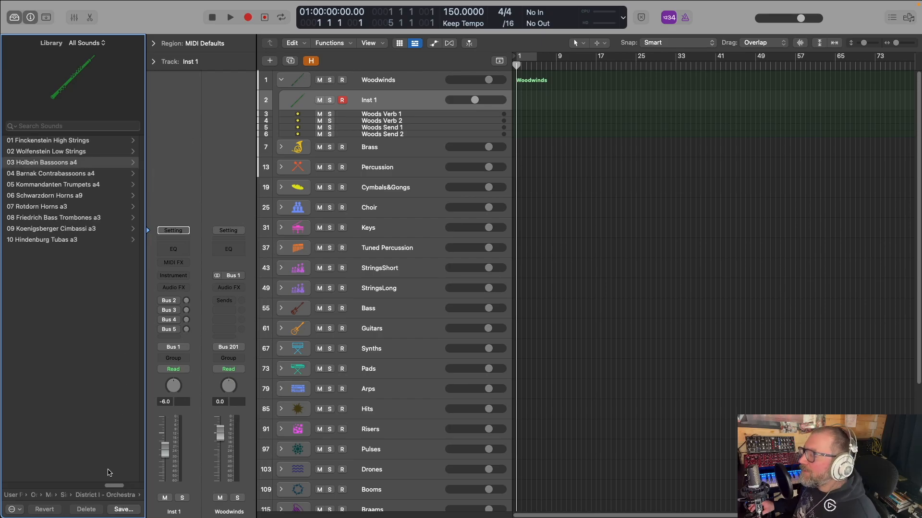
{"action": "left_click", "coordinate": [110, 495]}
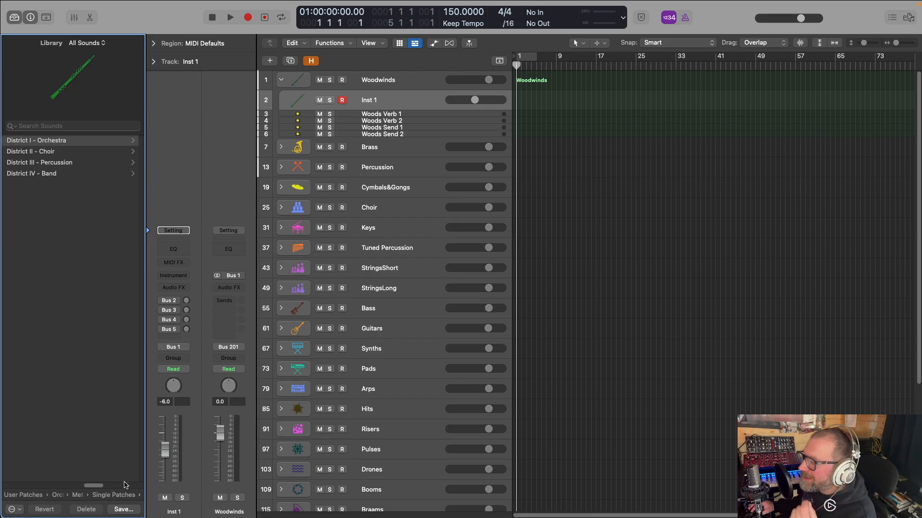
{"action": "left_click", "coordinate": [115, 496]}
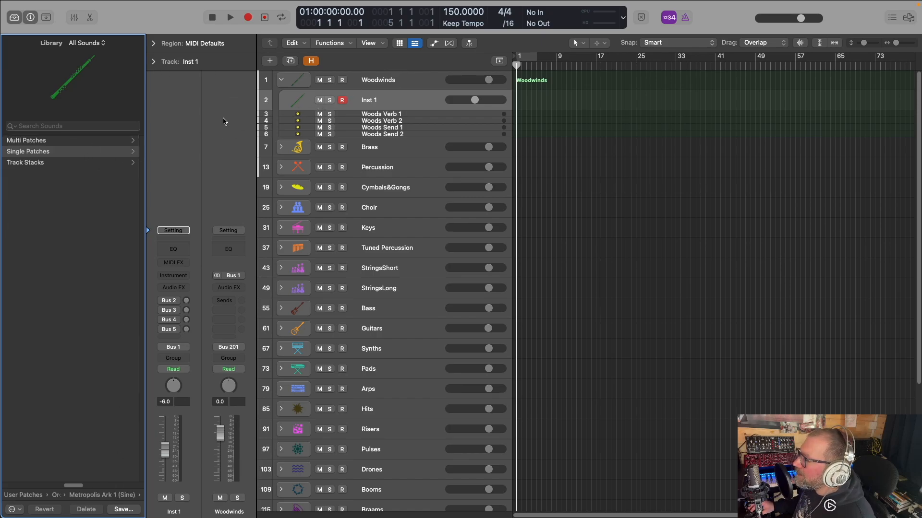
{"action": "left_click", "coordinate": [22, 163]}
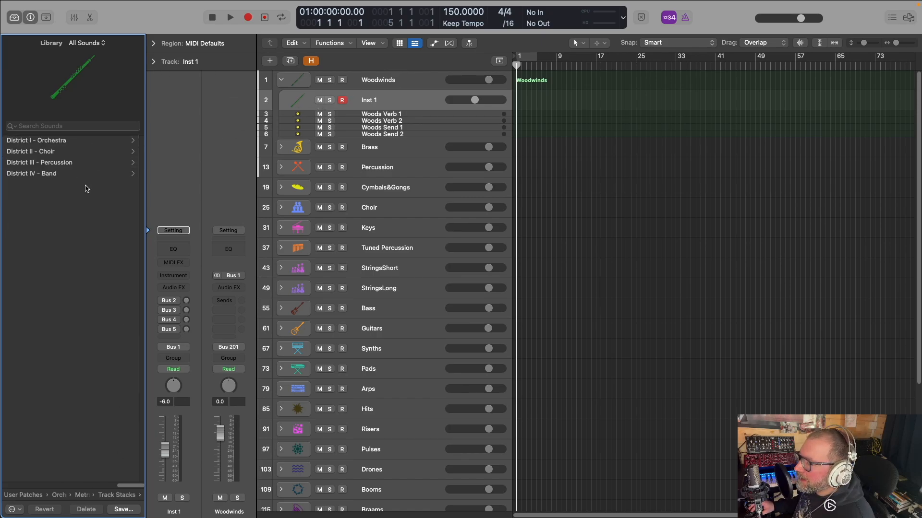
{"action": "left_click", "coordinate": [63, 141]}
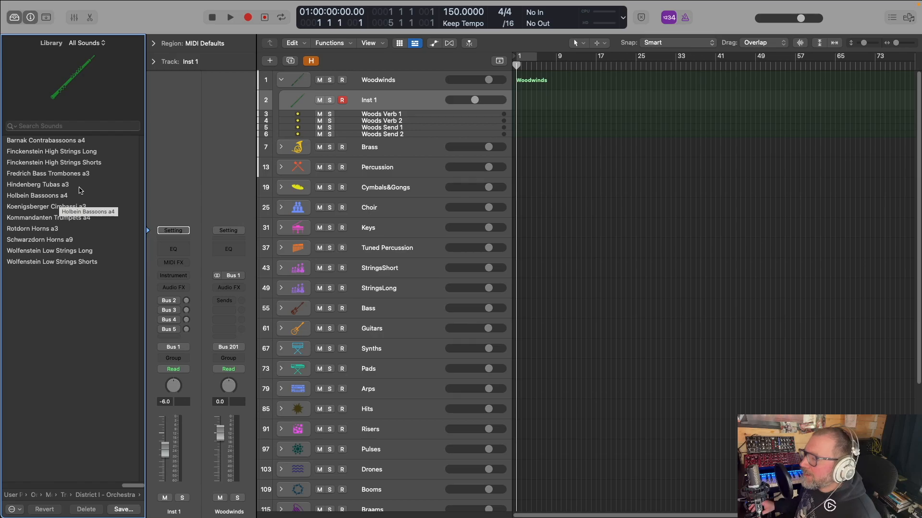
{"action": "left_click", "coordinate": [37, 198]}
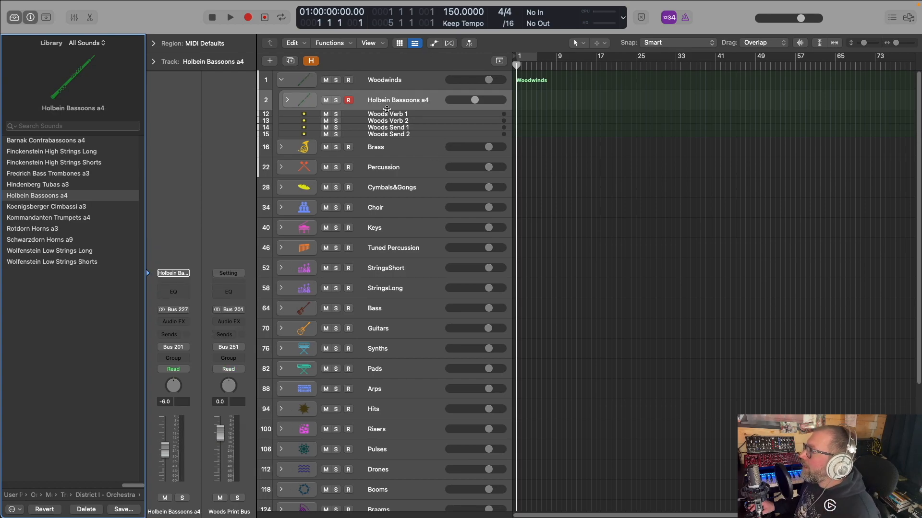
{"action": "left_click", "coordinate": [287, 101]}
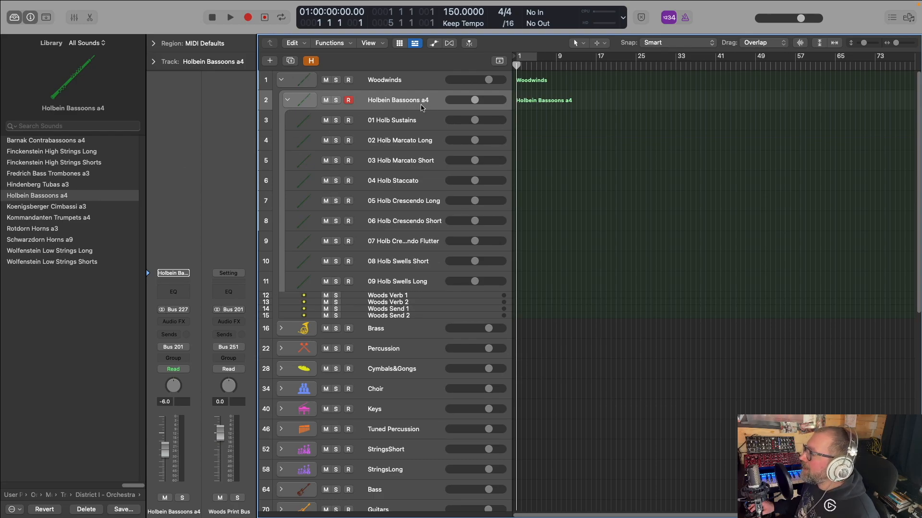
{"action": "left_click", "coordinate": [288, 101]}
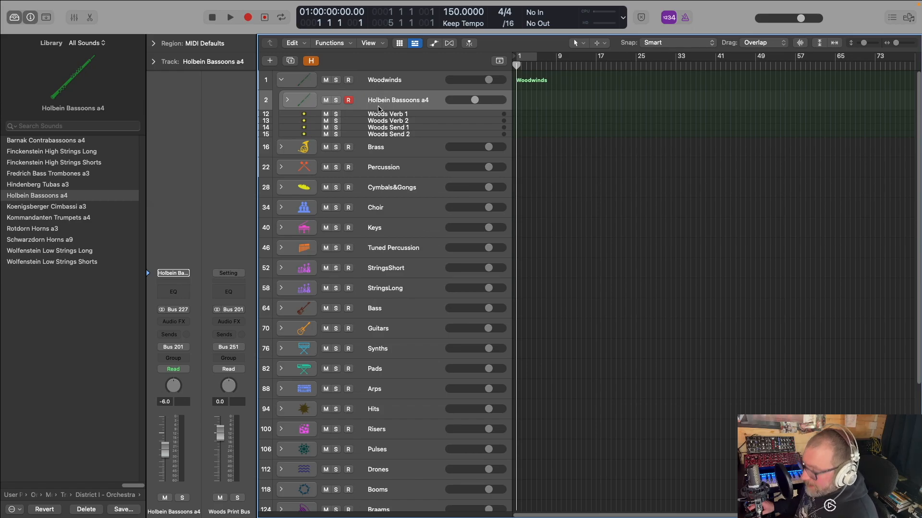
Duplicate the Holbein Bassoons a4 stack, load Barnak Contrabassoons a4 on the copy, and check its articulation tracks
{"action": "key", "text": "super+d"}
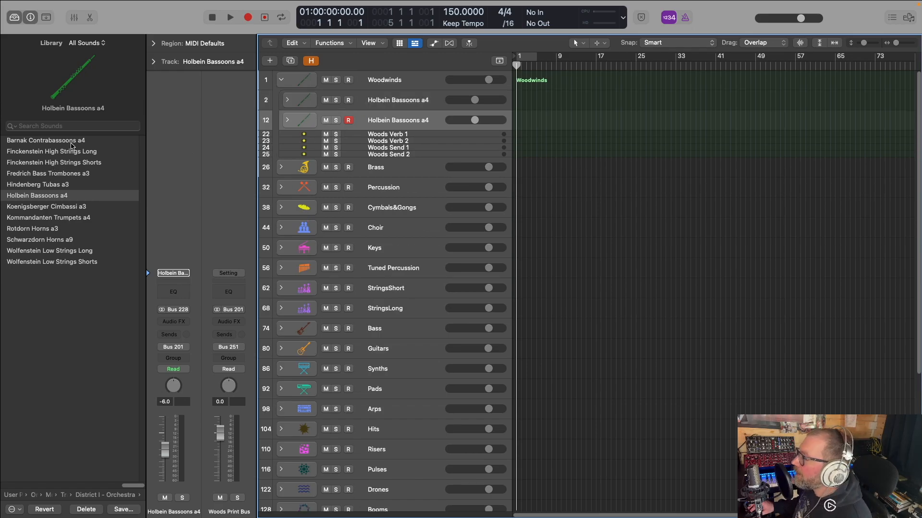
{"action": "left_click", "coordinate": [58, 142]}
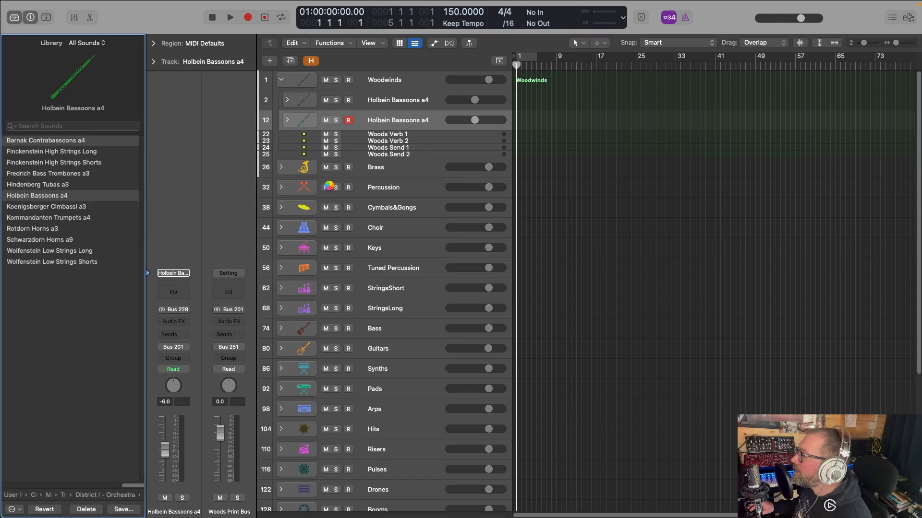
{"action": "left_click", "coordinate": [288, 121]}
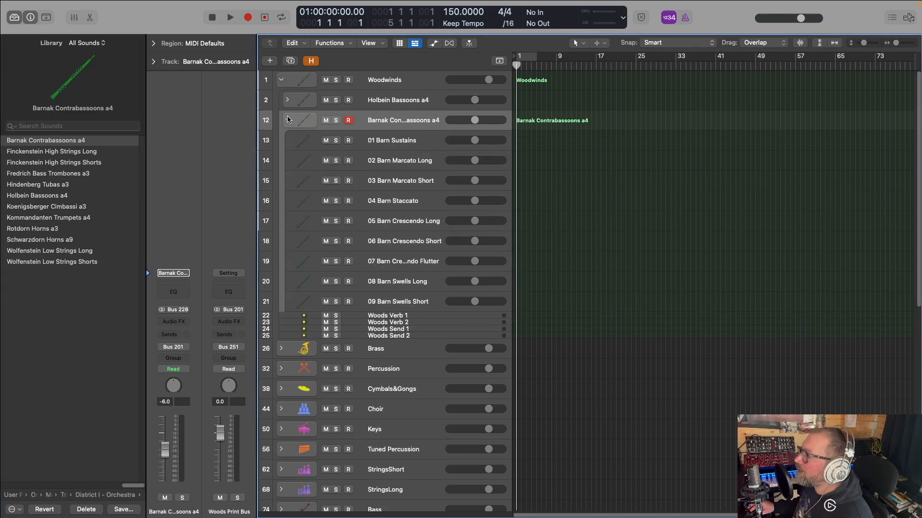
{"action": "left_click", "coordinate": [288, 121]}
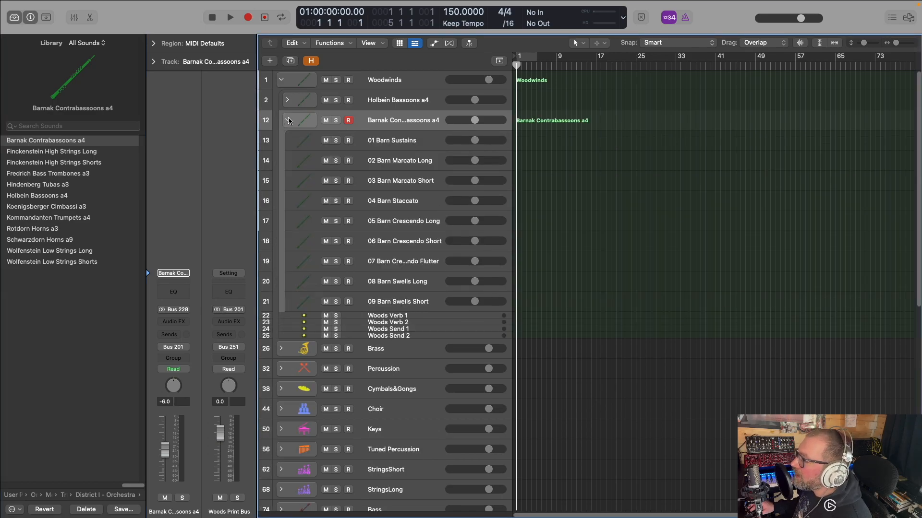
{"action": "left_click", "coordinate": [288, 120]}
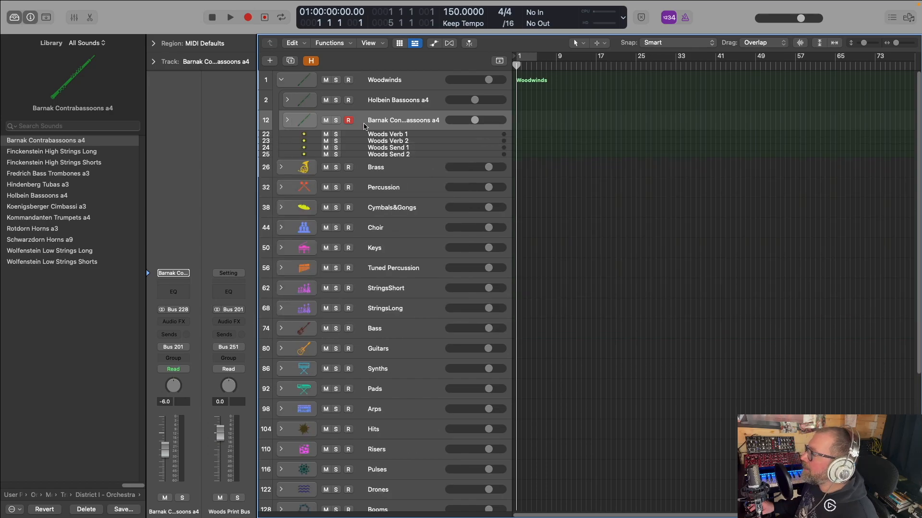
Collapse the Woodwinds stack, and expand the Brass stack with its Inst 2 track selected
{"action": "left_click", "coordinate": [282, 80]}
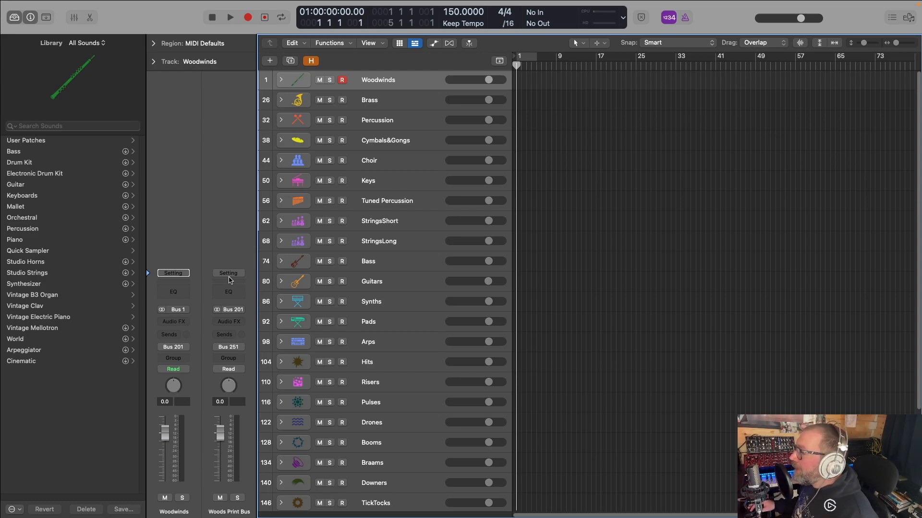
{"action": "left_click", "coordinate": [281, 101]}
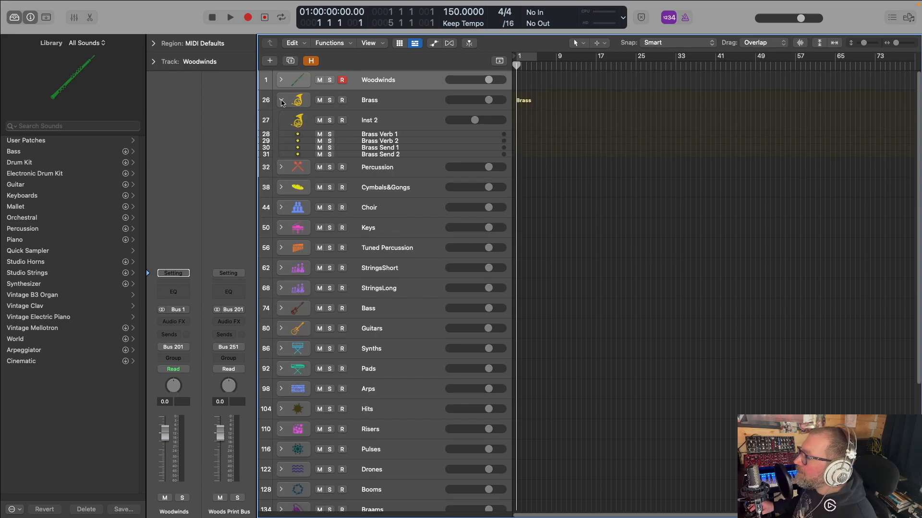
{"action": "left_click", "coordinate": [365, 105]}
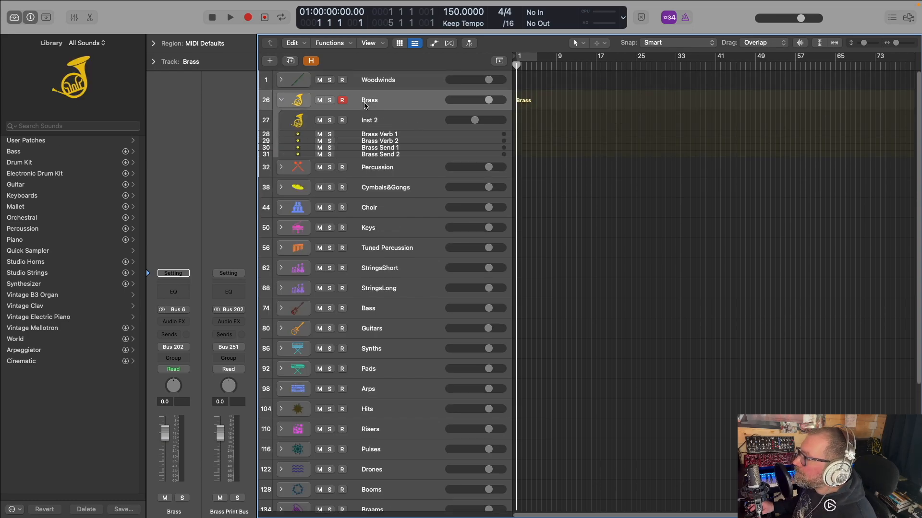
{"action": "left_click", "coordinate": [375, 126]}
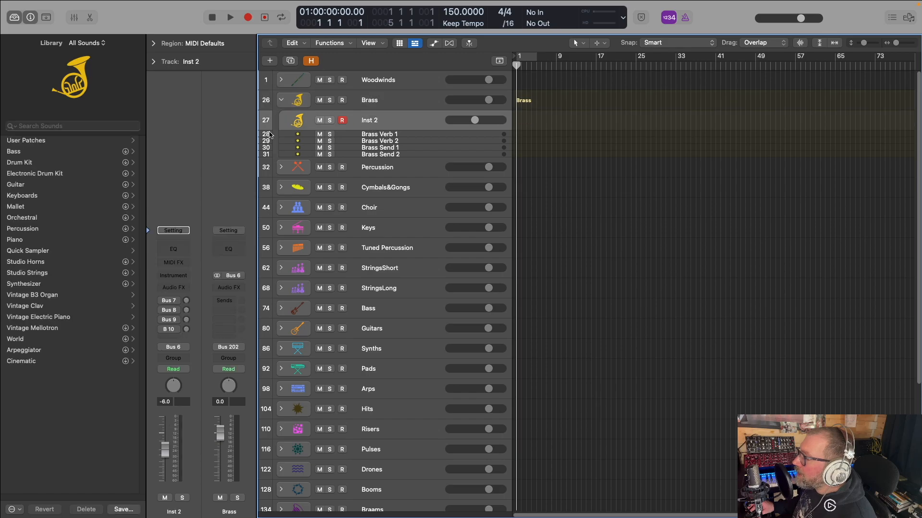
Load the Schwarzdorn Horns a9 track stack from Metropolis Ark 1's District I - Orchestra on Inst 2 and duplicate the stack
{"action": "left_click", "coordinate": [40, 143]}
{"action": "left_click", "coordinate": [44, 206]}
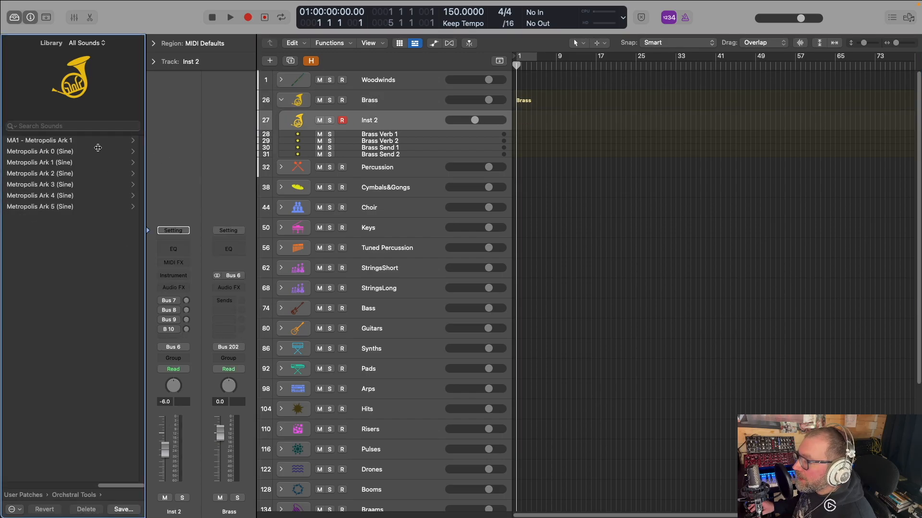
{"action": "left_click", "coordinate": [47, 165]}
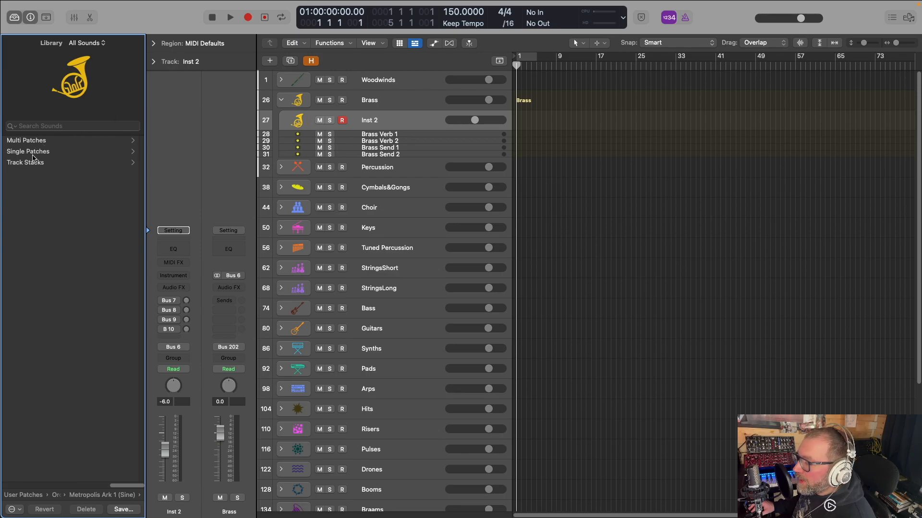
{"action": "left_click", "coordinate": [37, 163]}
{"action": "left_click", "coordinate": [55, 142]}
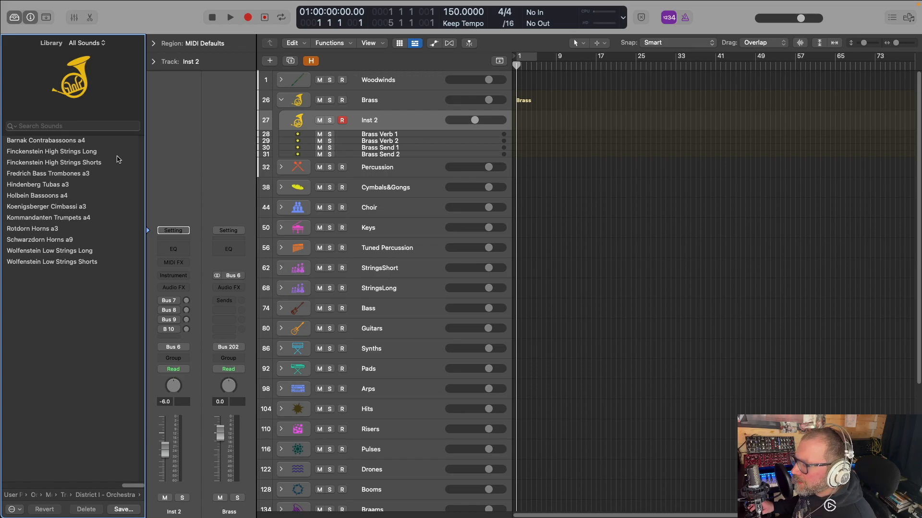
{"action": "left_click", "coordinate": [51, 240]}
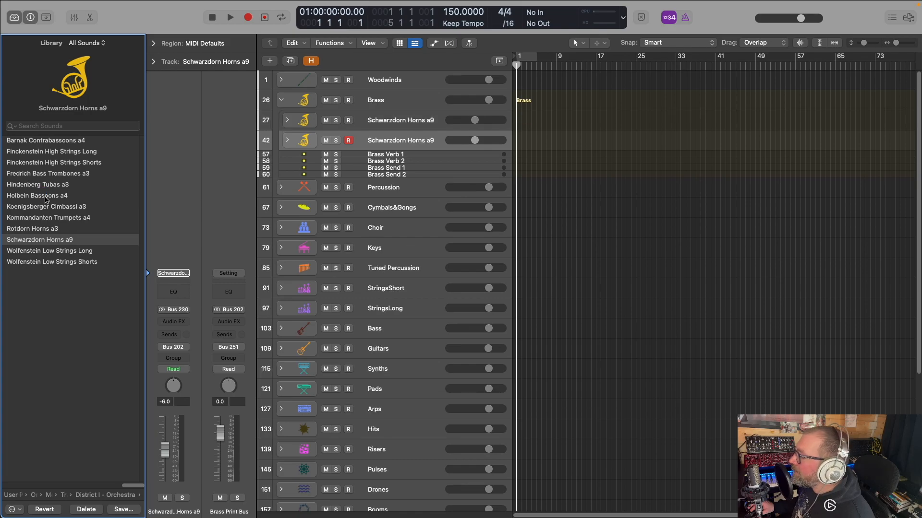
Expand the first Schwarzdorn Horns a9 stack and clear its first track's custom name to restore the patch name 01 Schw Sustains + LEG
{"action": "left_click", "coordinate": [384, 123]}
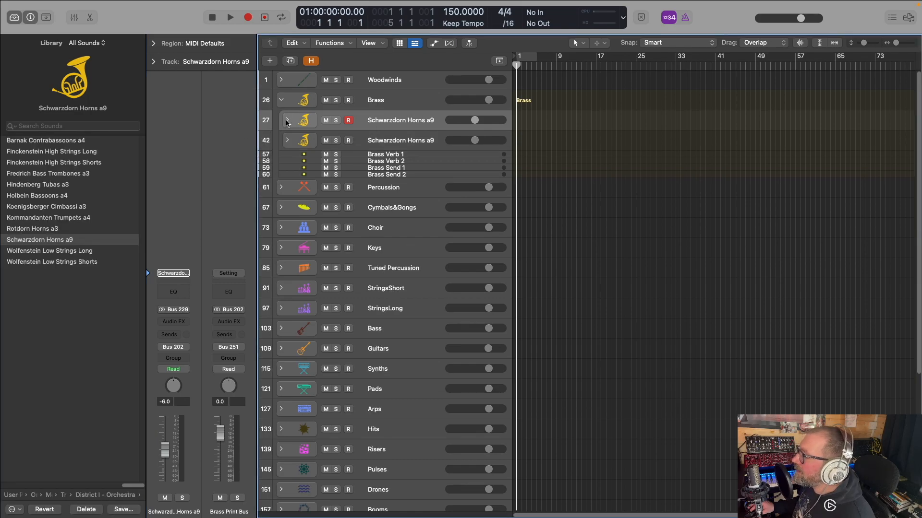
{"action": "left_click", "coordinate": [287, 120]}
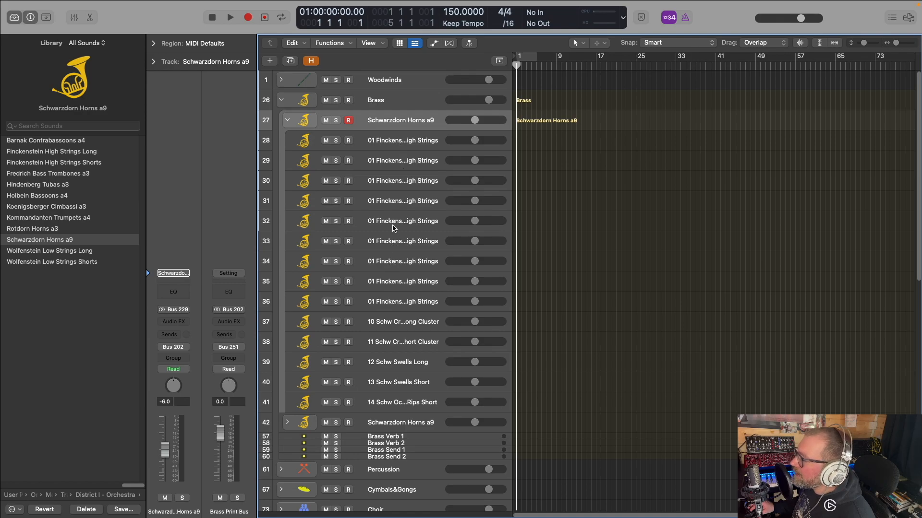
{"action": "left_click", "coordinate": [401, 143]}
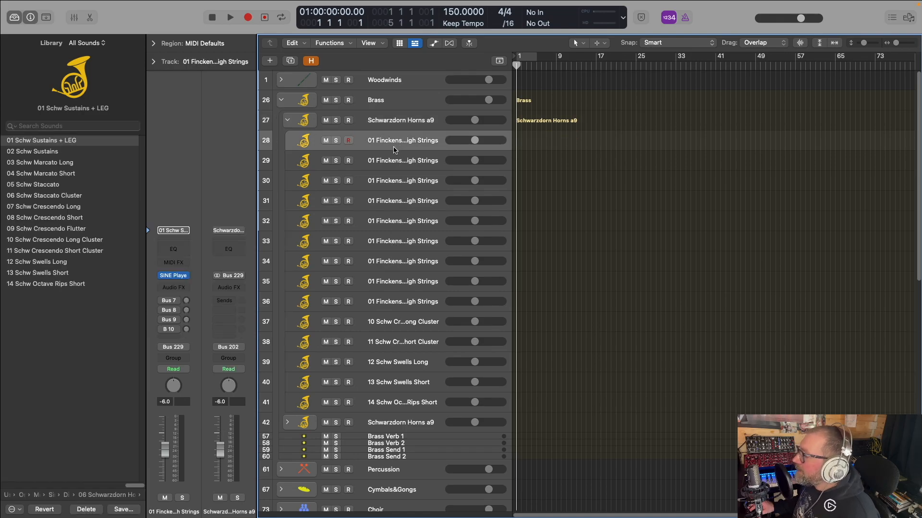
{"action": "double_click", "coordinate": [396, 141]}
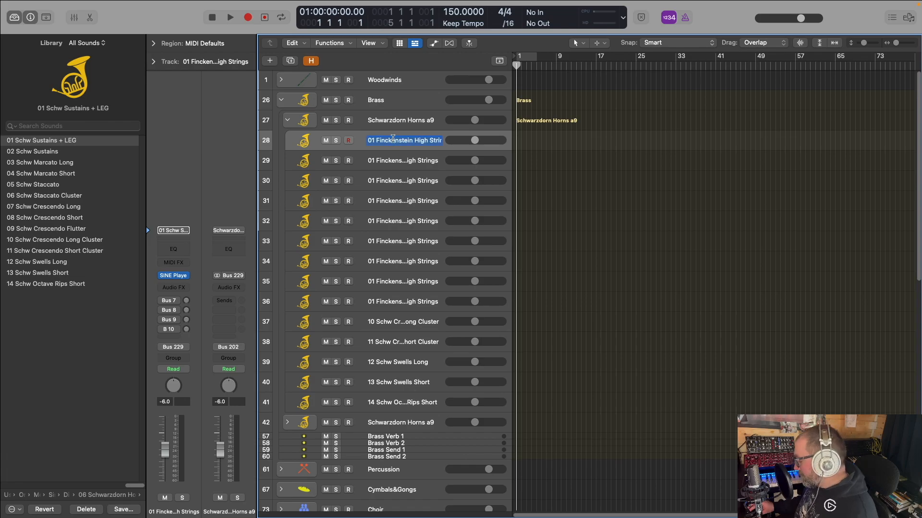
{"action": "key", "text": "BackSpace"}
{"action": "key", "text": "Return"}
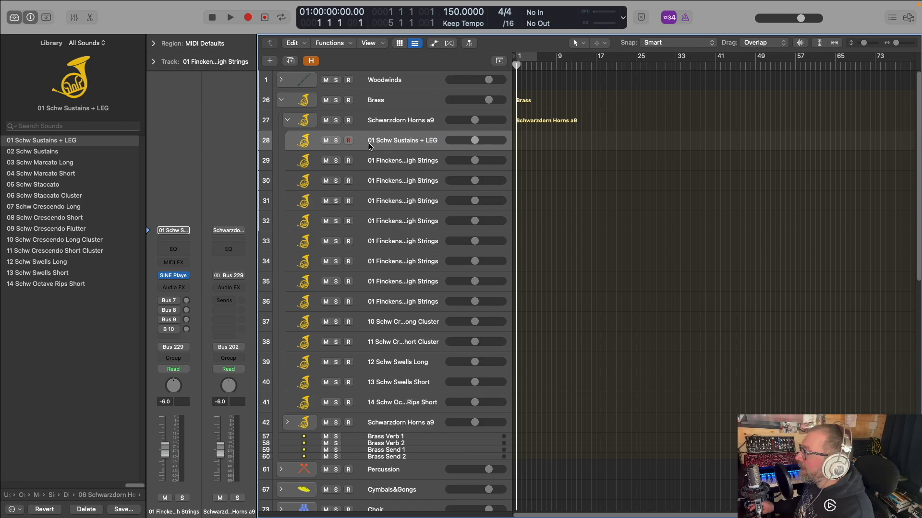
Clear the custom names of tracks 29 and 30 in Schwarzdorn Horns a9 to restore 02 Schw Sustains and 03 Schw Marcato Long
{"action": "left_click", "coordinate": [387, 163]}
{"action": "double_click", "coordinate": [387, 161]}
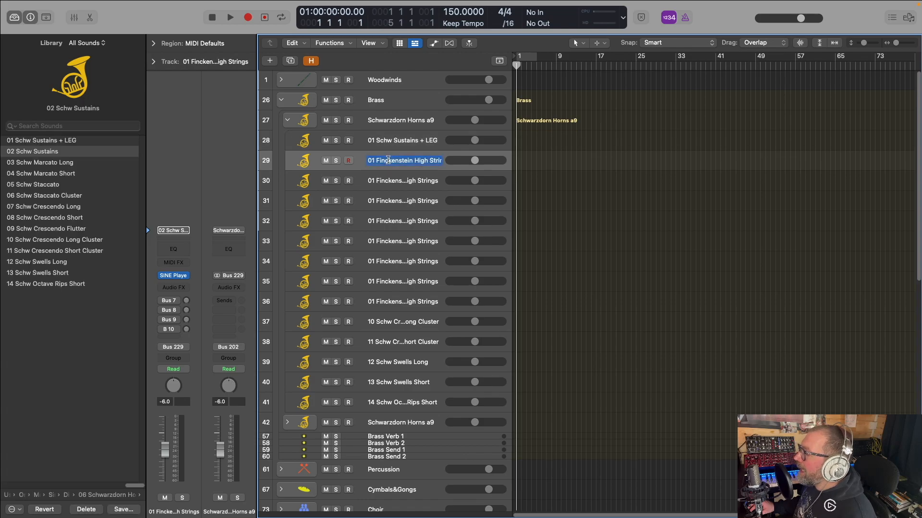
{"action": "key", "text": "BackSpace"}
{"action": "key", "text": "Return"}
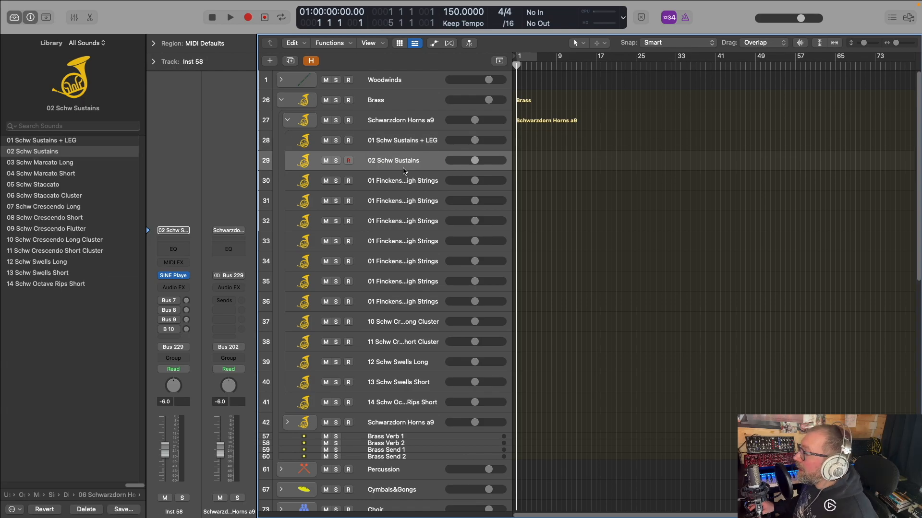
{"action": "left_click", "coordinate": [393, 180]}
{"action": "double_click", "coordinate": [393, 179]}
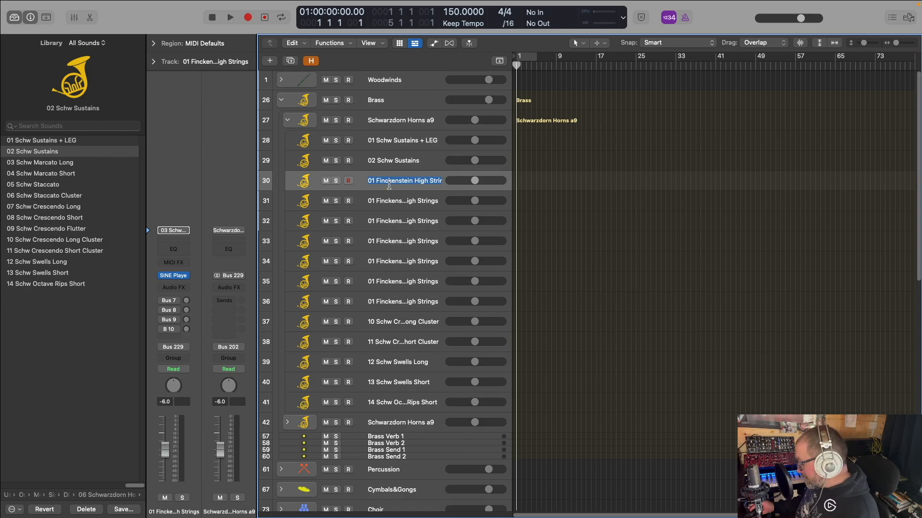
{"action": "key", "text": "BackSpace"}
{"action": "key", "text": "Return"}
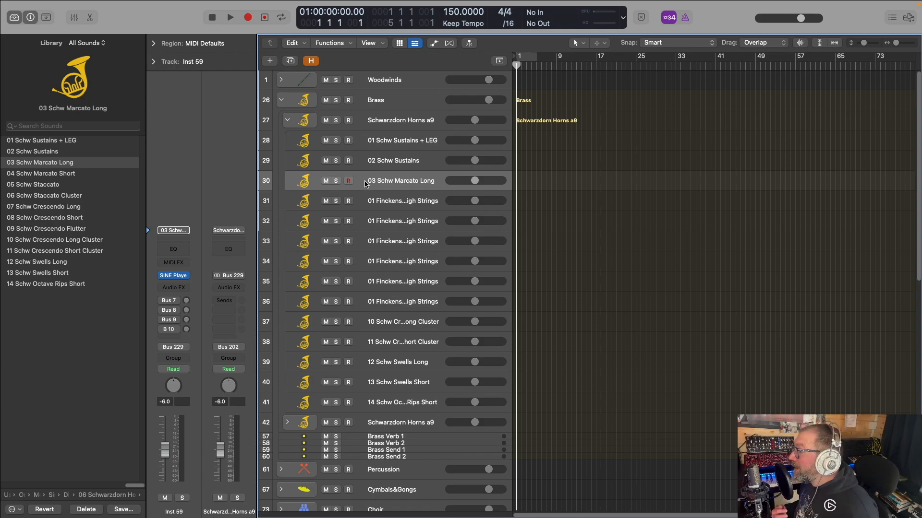
Clear the custom names of tracks 31 and 32 to restore 04 Schw Marcato Short and 05 Schw Staccato
{"action": "double_click", "coordinate": [399, 201]}
{"action": "key", "text": "BackSpace"}
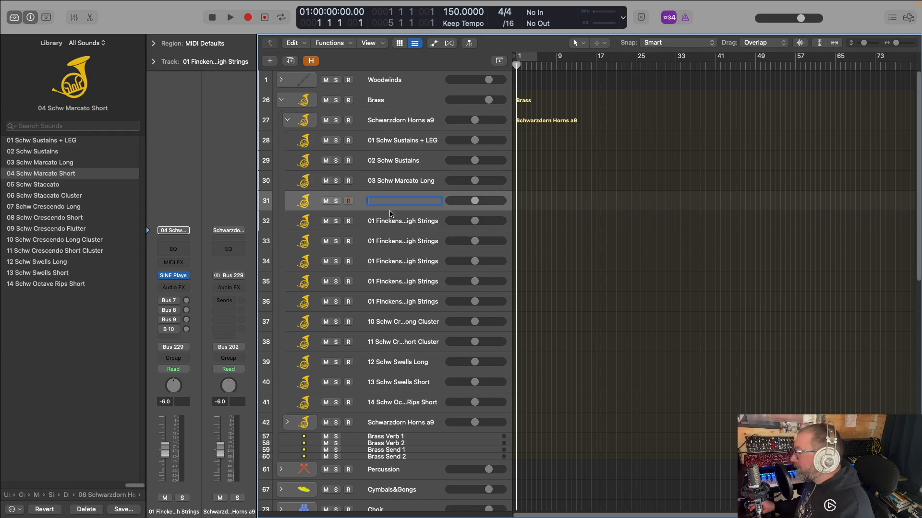
{"action": "key", "text": "Return"}
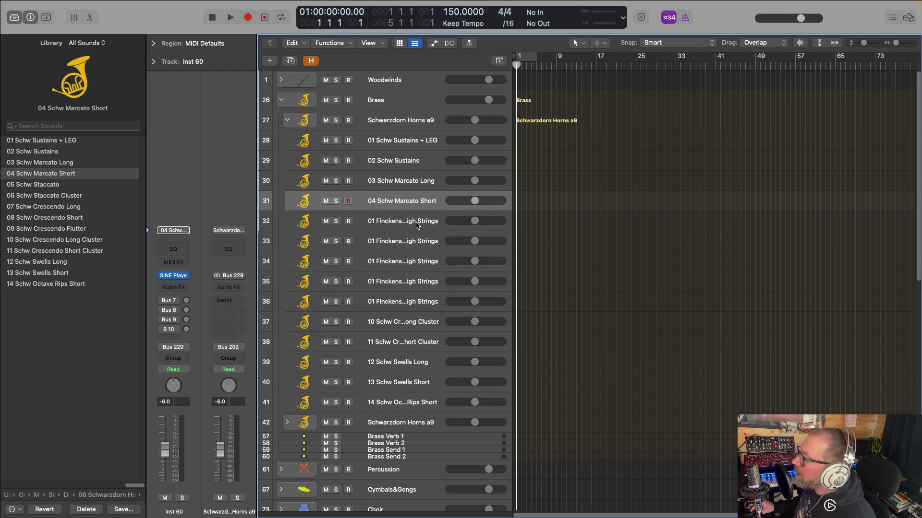
{"action": "double_click", "coordinate": [417, 221]}
{"action": "key", "text": "BackSpace"}
{"action": "key", "text": "Return"}
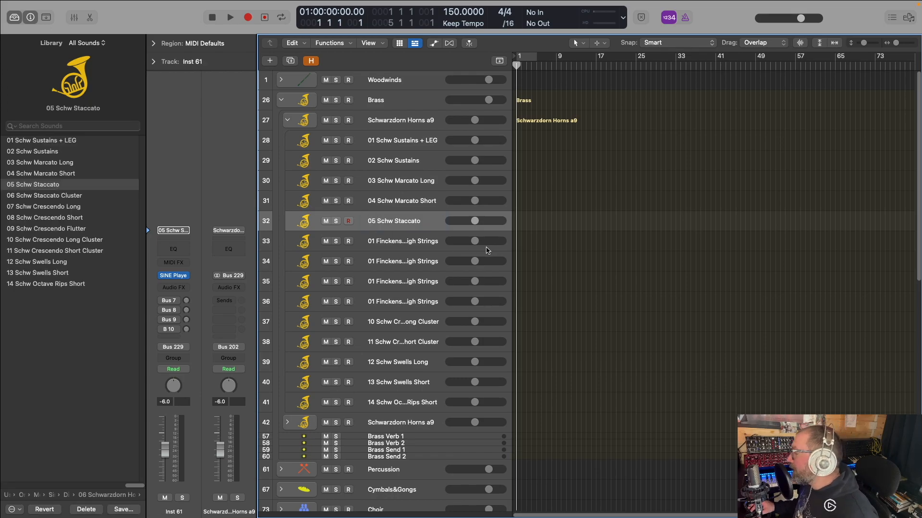
Clear the custom names of tracks 33 and 34 to restore 06 Schw Staccato Cluster and 07 Schw Crescendo Long
{"action": "double_click", "coordinate": [408, 240]}
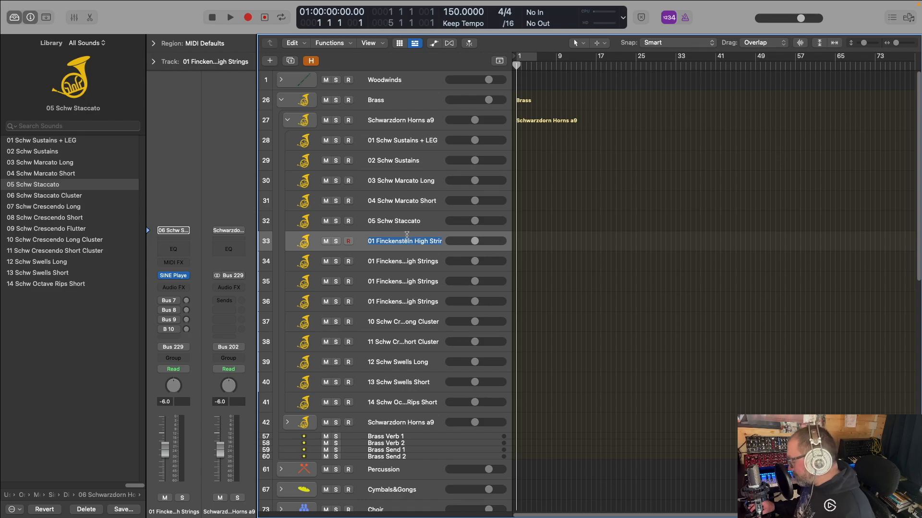
{"action": "key", "text": "BackSpace"}
{"action": "key", "text": "Return"}
{"action": "double_click", "coordinate": [409, 261]}
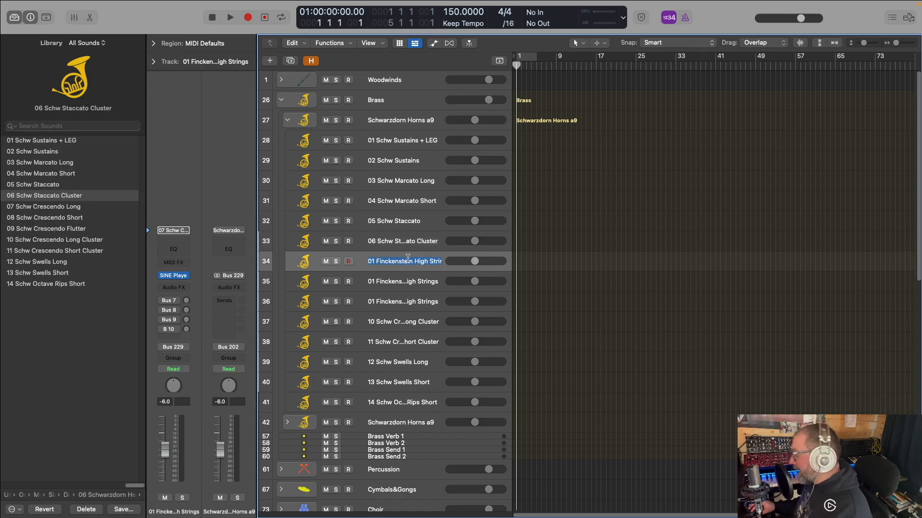
{"action": "key", "text": "BackSpace"}
{"action": "key", "text": "Return"}
Restore the patch names 08 Schw Crescendo Short and 09 Schw Crescendo Flutter on tracks 35 and 36, and collapse the stack
{"action": "double_click", "coordinate": [397, 282]}
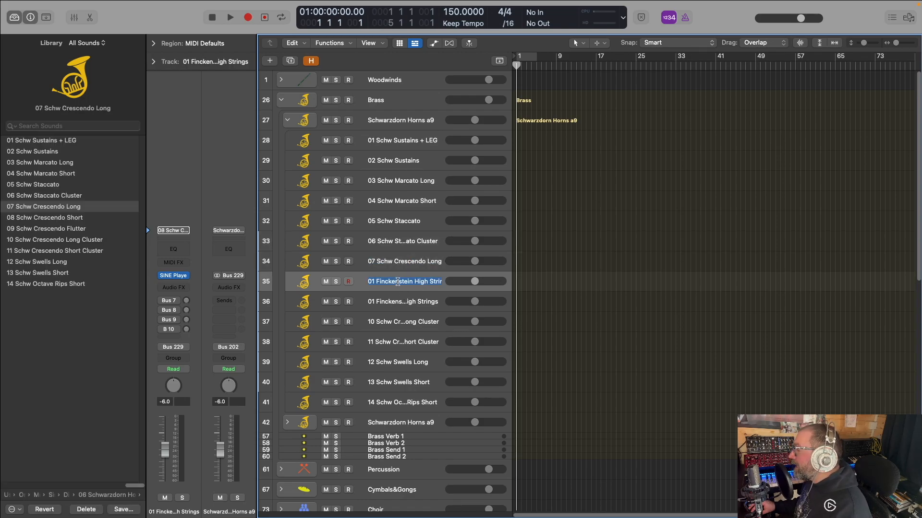
{"action": "key", "text": "BackSpace"}
{"action": "key", "text": "Return"}
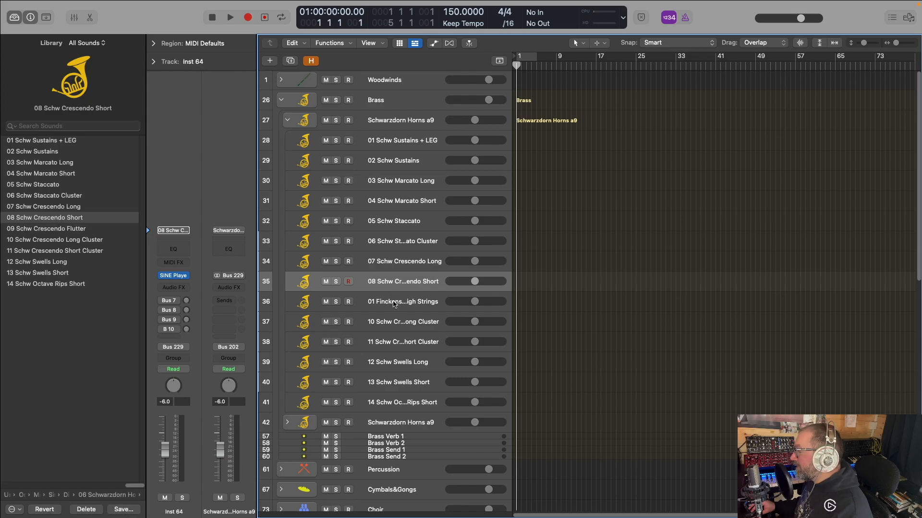
{"action": "double_click", "coordinate": [394, 300]}
{"action": "key", "text": "BackSpace"}
{"action": "key", "text": "Return"}
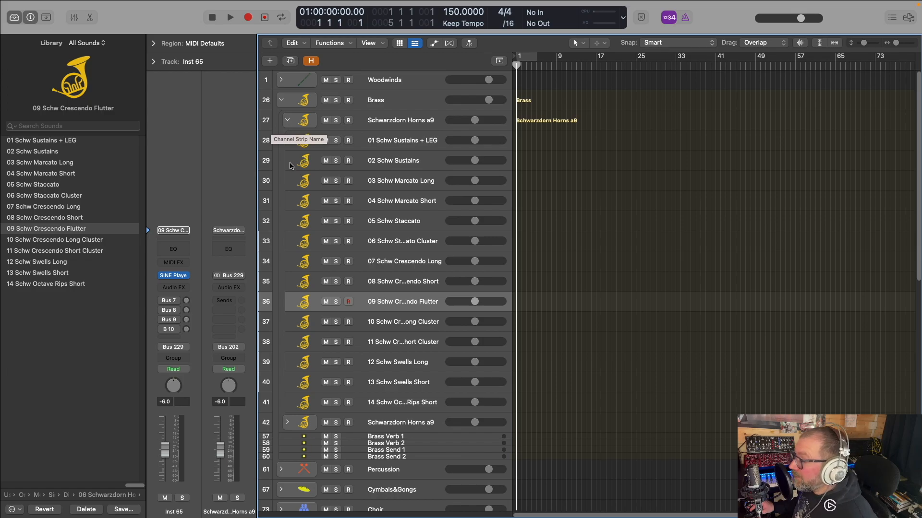
{"action": "left_click", "coordinate": [286, 121]}
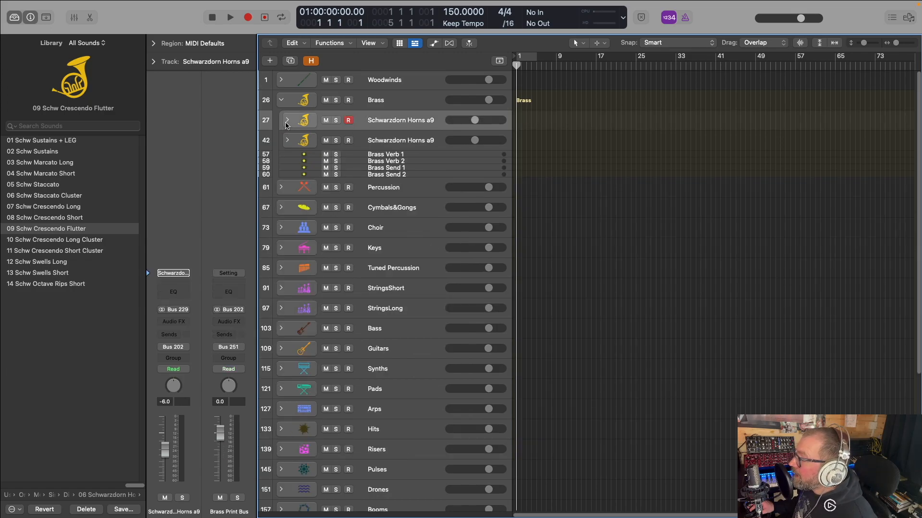
Load Rotdorn Horns a3 on the second Schwarzdorn Horns a9 stack and check its articulation tracks
{"action": "left_click", "coordinate": [389, 145]}
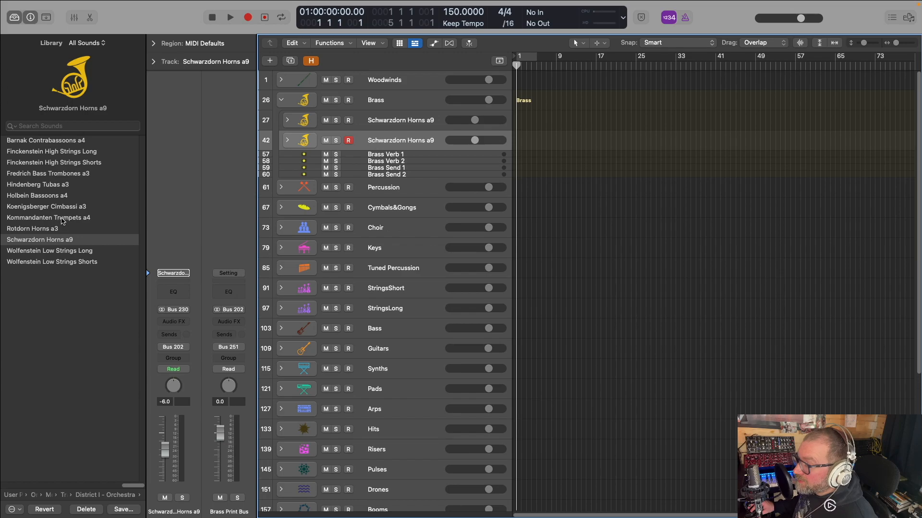
{"action": "left_click", "coordinate": [55, 229]}
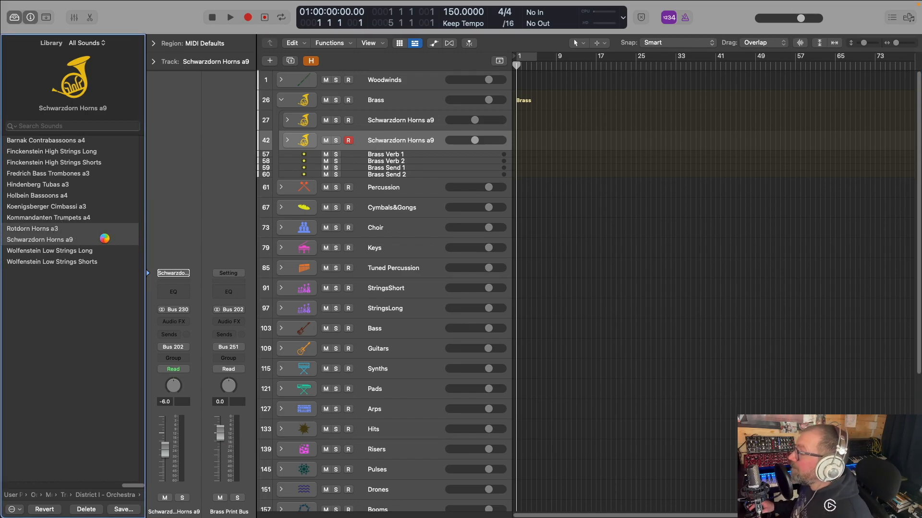
{"action": "left_click", "coordinate": [288, 141]}
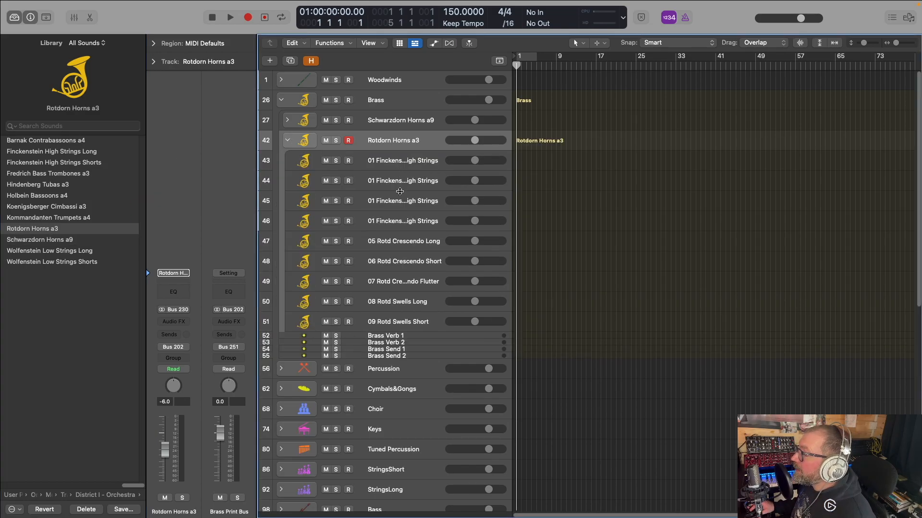
{"action": "left_click", "coordinate": [288, 141]}
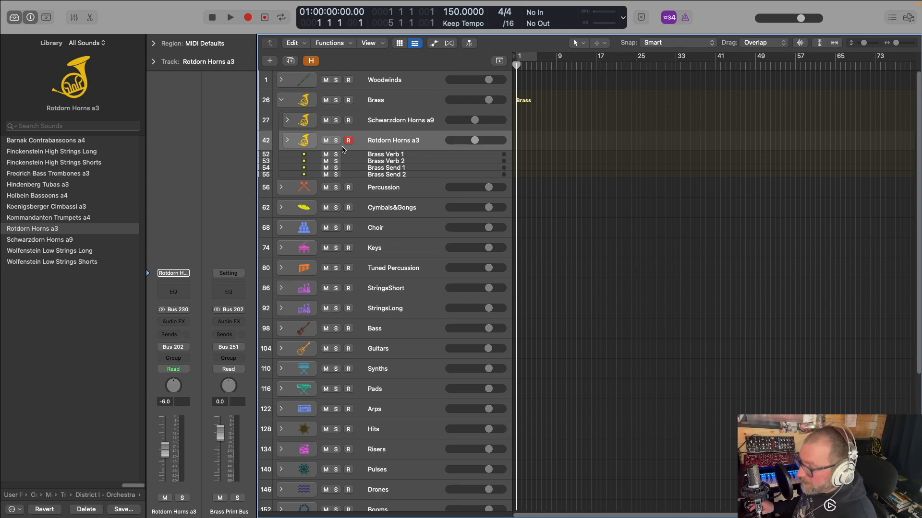
Add Kommandanten Trumpets a4 and Fredrich Bass Trombones a3 to the Brass stack, each loaded on a duplicate of the preceding stack
{"action": "key", "text": "super+d"}
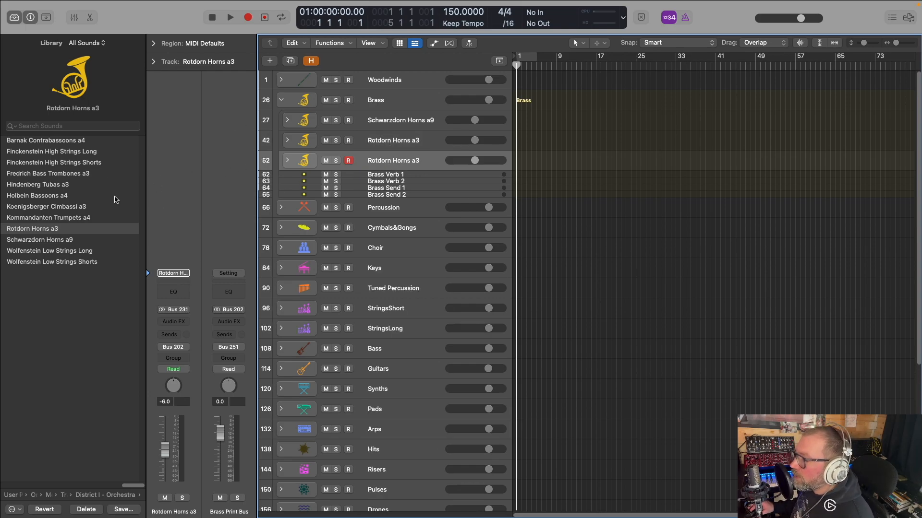
{"action": "left_click", "coordinate": [75, 221]}
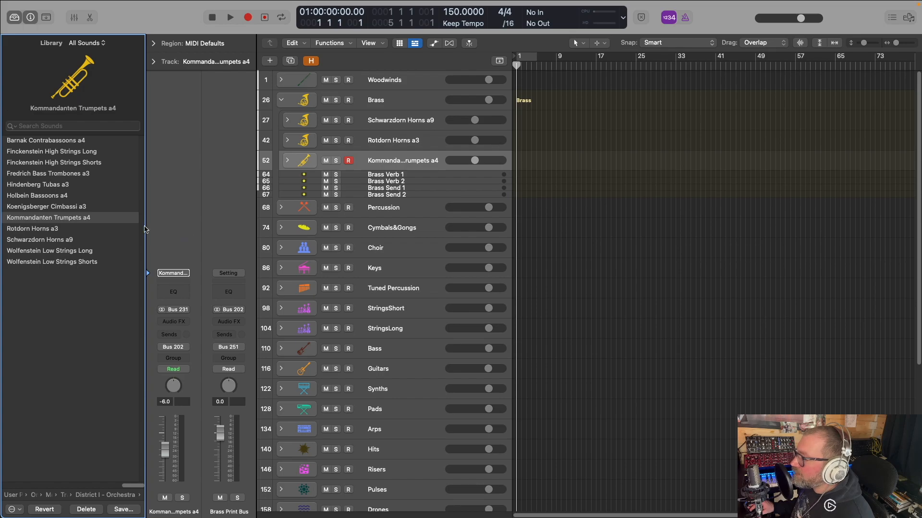
{"action": "key", "text": "super+d"}
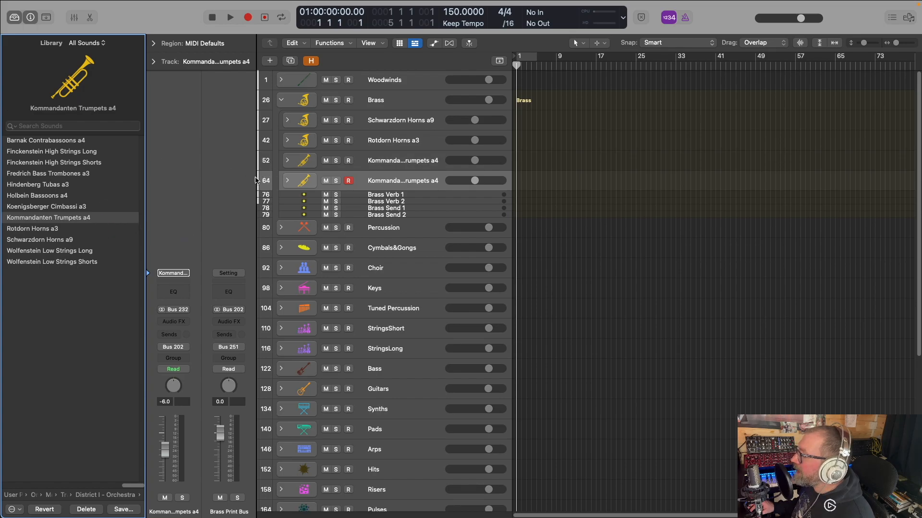
{"action": "left_click", "coordinate": [67, 173]}
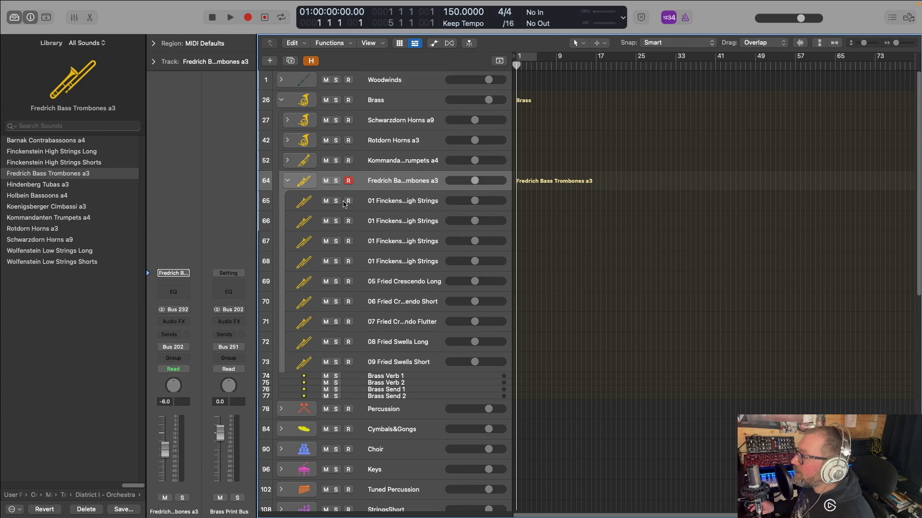
Clear the first Fredrich Bass Trombones a3 track's custom name to restore 01 Fried Sustains, and collapse the stack
{"action": "left_click", "coordinate": [392, 207]}
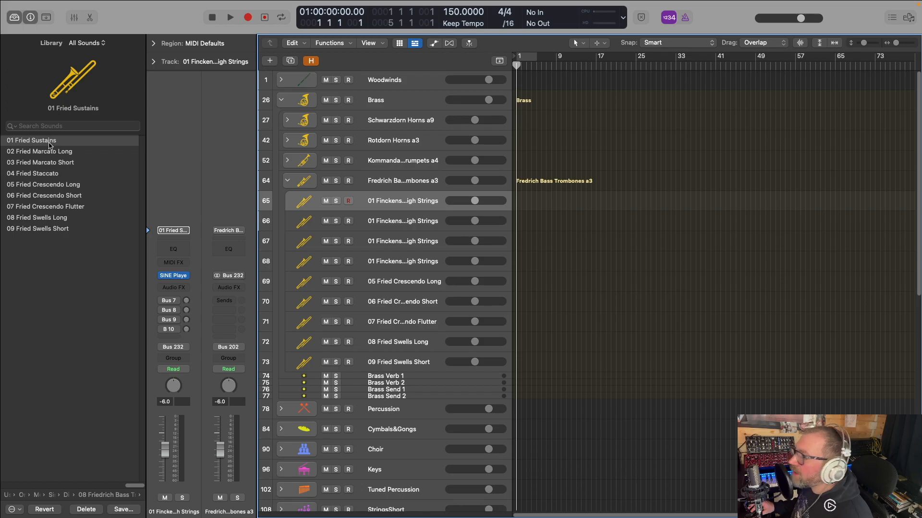
{"action": "double_click", "coordinate": [381, 200]}
{"action": "key", "text": "BackSpace"}
{"action": "key", "text": "Return"}
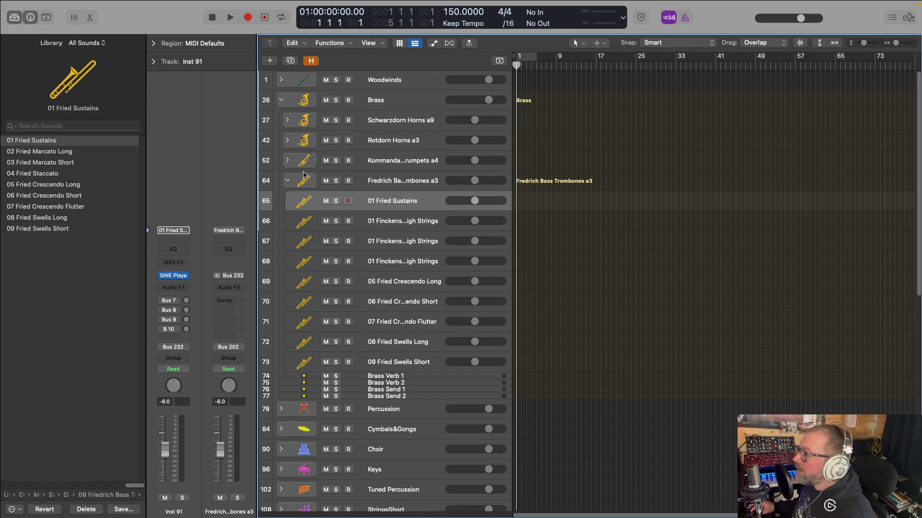
{"action": "left_click", "coordinate": [383, 241]}
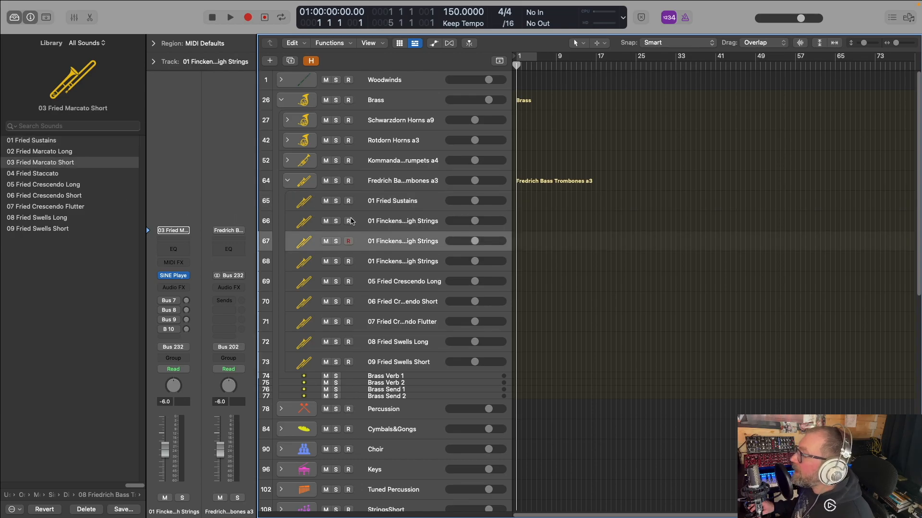
{"action": "left_click", "coordinate": [379, 189]}
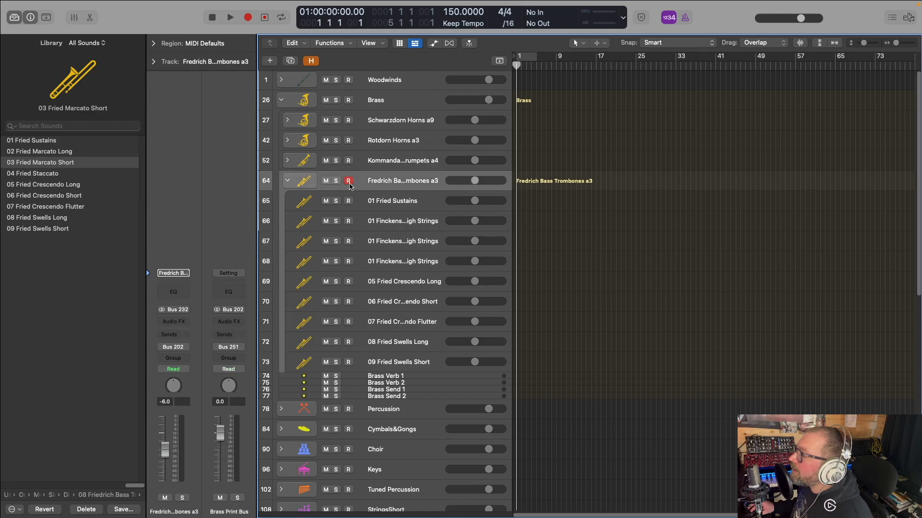
{"action": "left_click", "coordinate": [287, 181]}
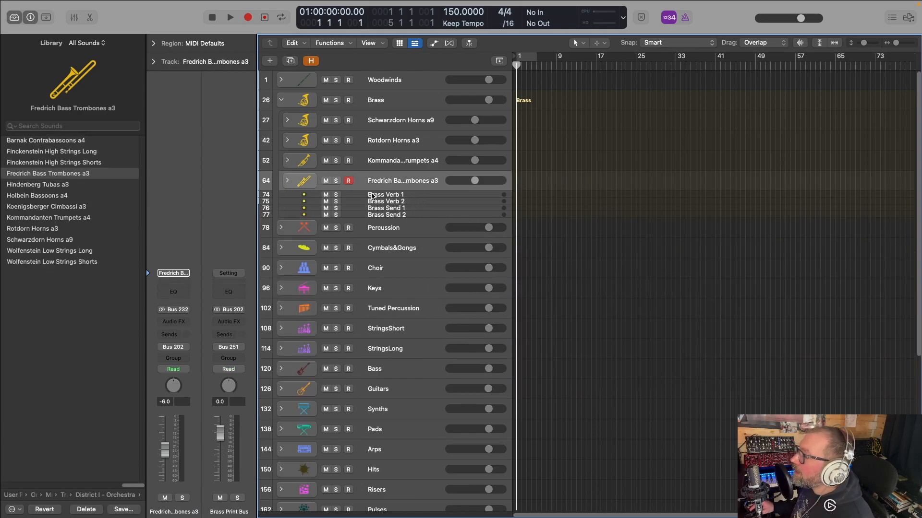
Add Koenigsberger Cimbassi a3 and Hindenberg Tubas a3 to the Brass stack, each loaded on a duplicate of the preceding stack
{"action": "key", "text": "super+d"}
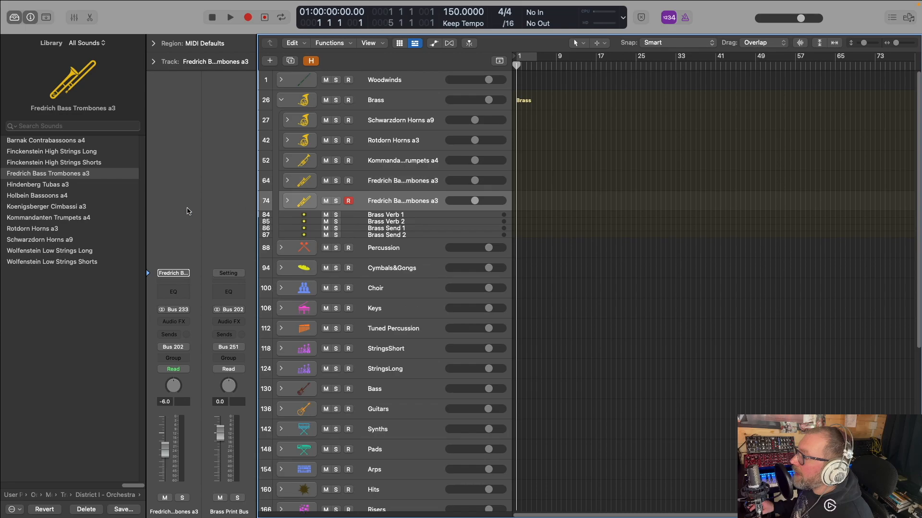
{"action": "left_click", "coordinate": [66, 207]}
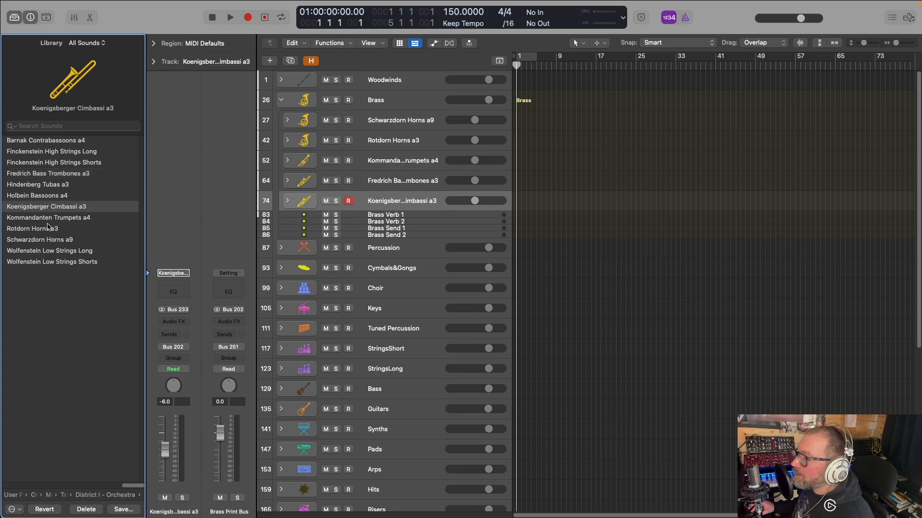
{"action": "key", "text": "super+d"}
{"action": "left_click", "coordinate": [57, 186]}
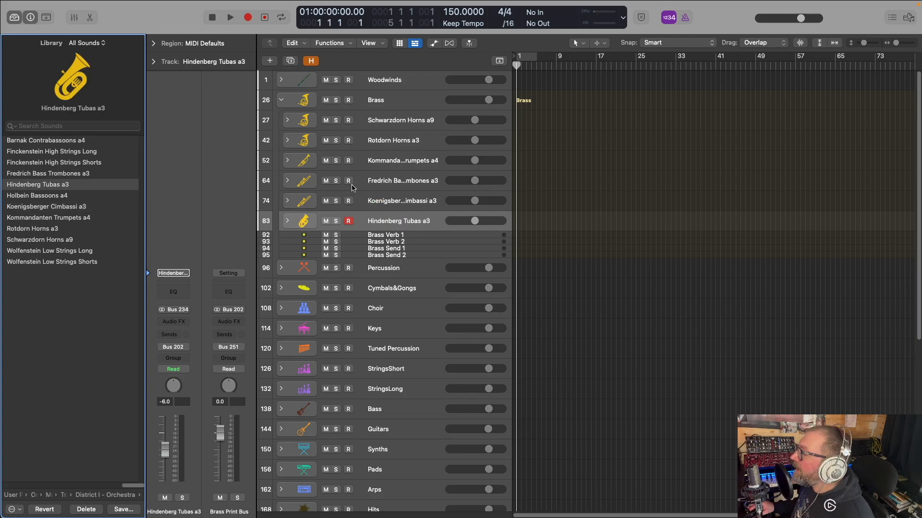
Collapse the Brass stack, and expand the Percussion stack with its Inst 3 track selected
{"action": "left_click", "coordinate": [281, 100]}
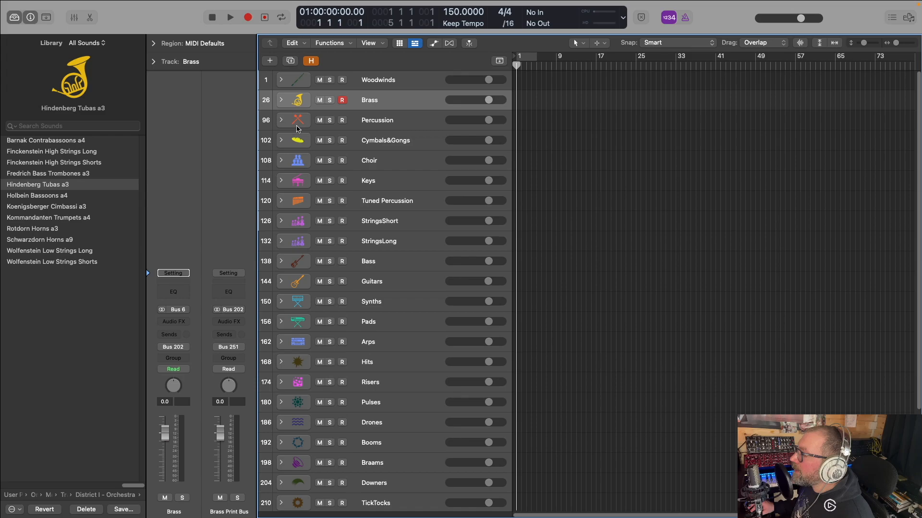
{"action": "left_click", "coordinate": [281, 120]}
{"action": "left_click", "coordinate": [379, 143]}
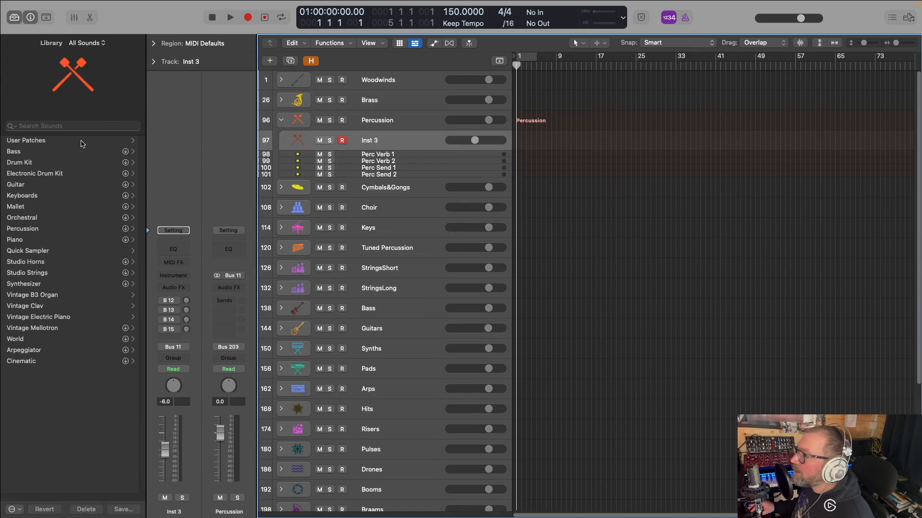
Load the Kopernikus Percussion track stack from the Orchestral Tools user patches' District III - Percussion on Inst 3 and check its contents
{"action": "left_click", "coordinate": [50, 144]}
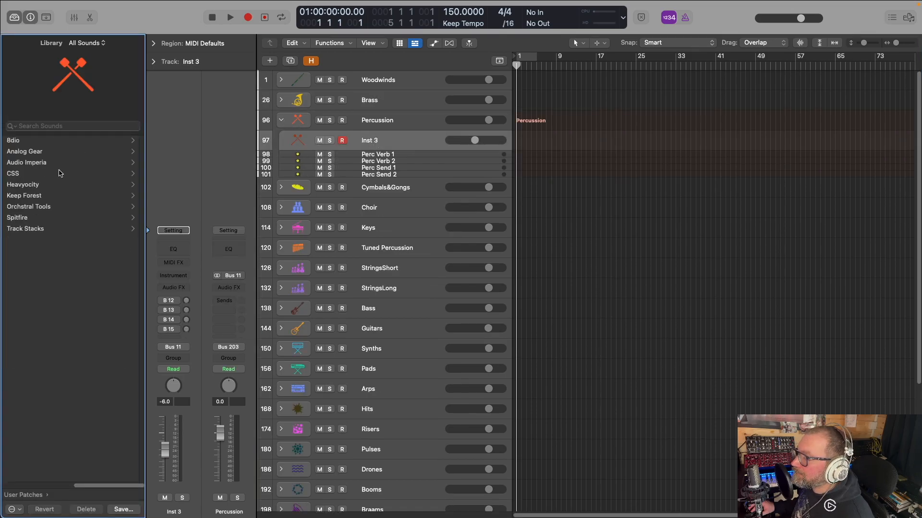
{"action": "left_click", "coordinate": [43, 207]}
{"action": "left_click", "coordinate": [60, 164]}
{"action": "left_click", "coordinate": [40, 163]}
{"action": "left_click", "coordinate": [70, 163]}
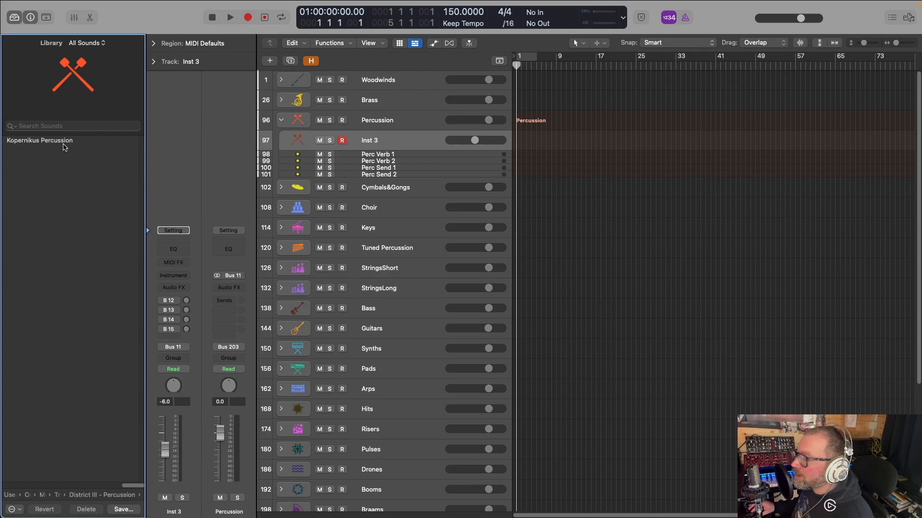
{"action": "left_click", "coordinate": [66, 147]}
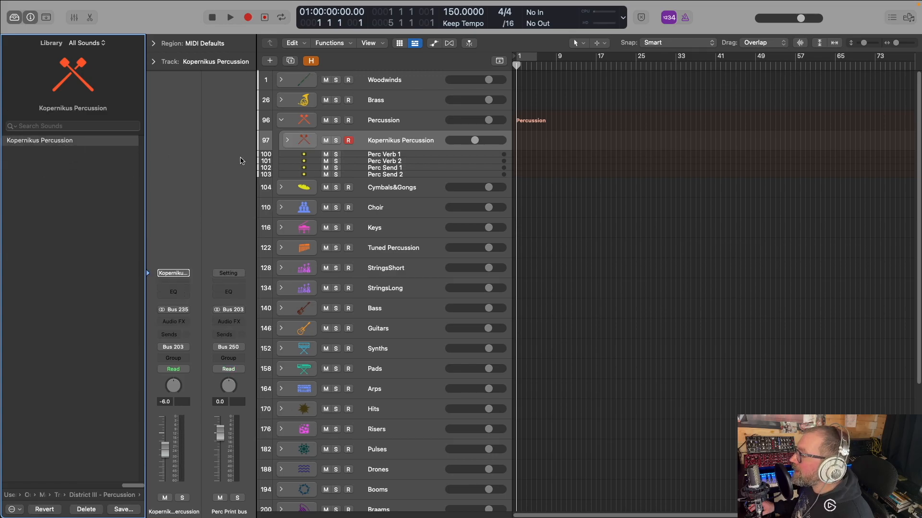
{"action": "left_click", "coordinate": [287, 144]}
{"action": "left_click", "coordinate": [287, 144]}
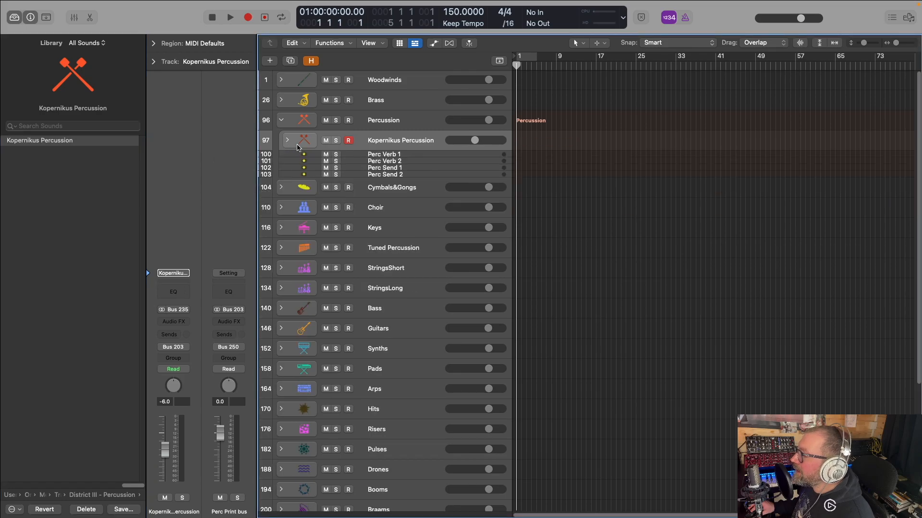
Duplicate the Kopernikus Percussion stack and load the 04 Gardeschuetzen Drumset multi patch from District IV - Band on the copy
{"action": "key", "text": "super+d"}
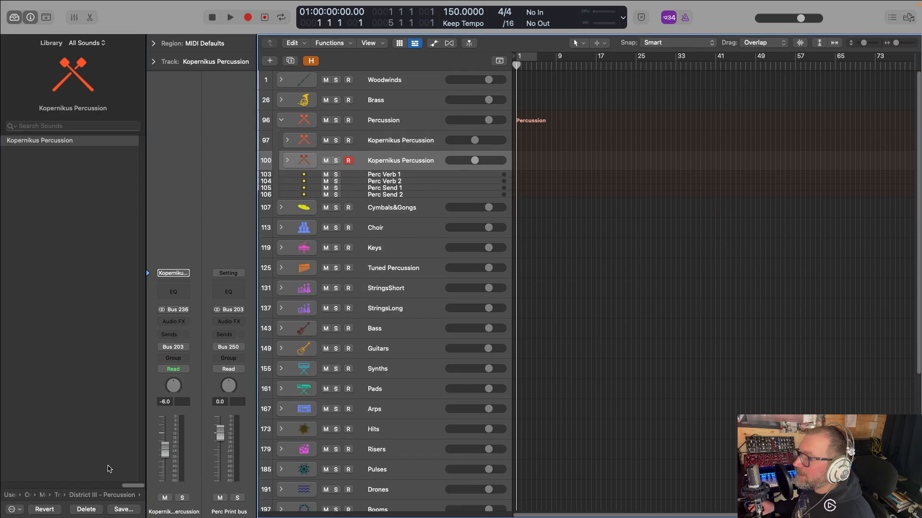
{"action": "left_click", "coordinate": [111, 497]}
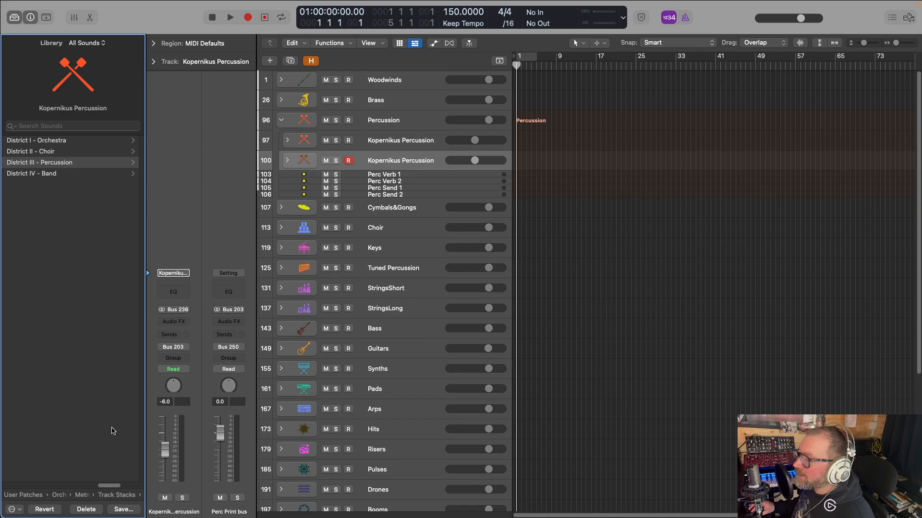
{"action": "left_click", "coordinate": [111, 497]}
{"action": "left_click", "coordinate": [42, 141]}
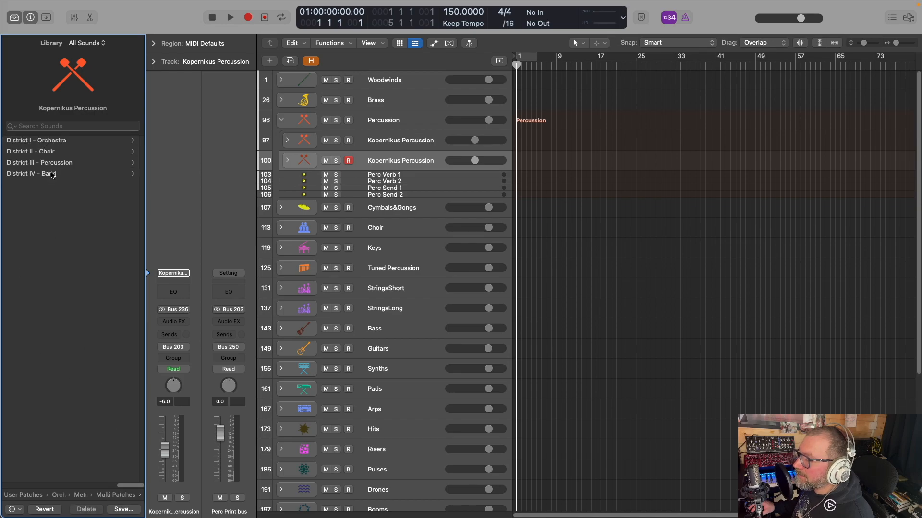
{"action": "left_click", "coordinate": [51, 175]}
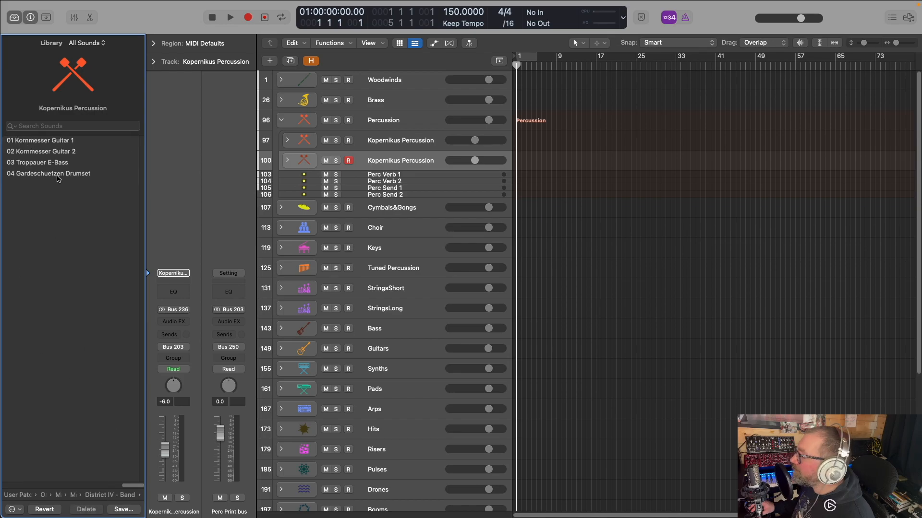
{"action": "left_click", "coordinate": [56, 175]}
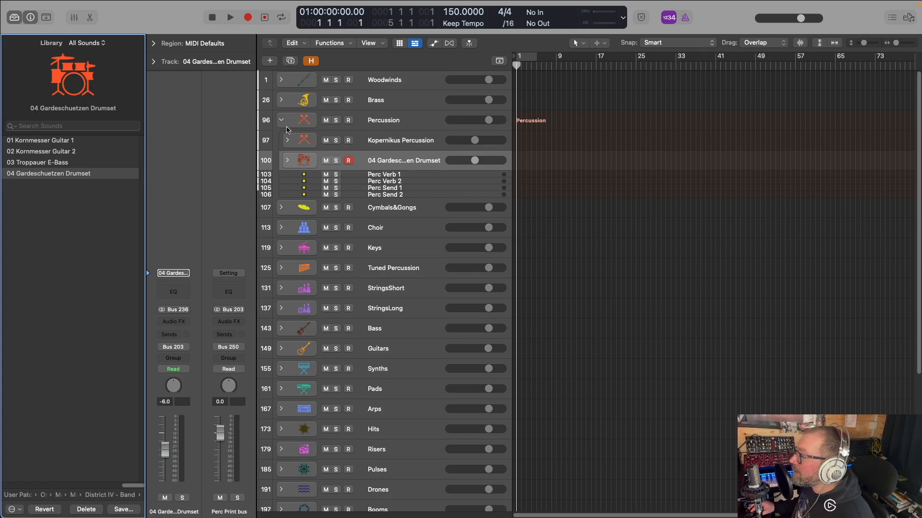
Hide the Cymbals&Gongs stack and collapse the Percussion stack
{"action": "scroll", "coordinate": [286, 122], "scroll_direction": "down", "scroll_amount": 1}
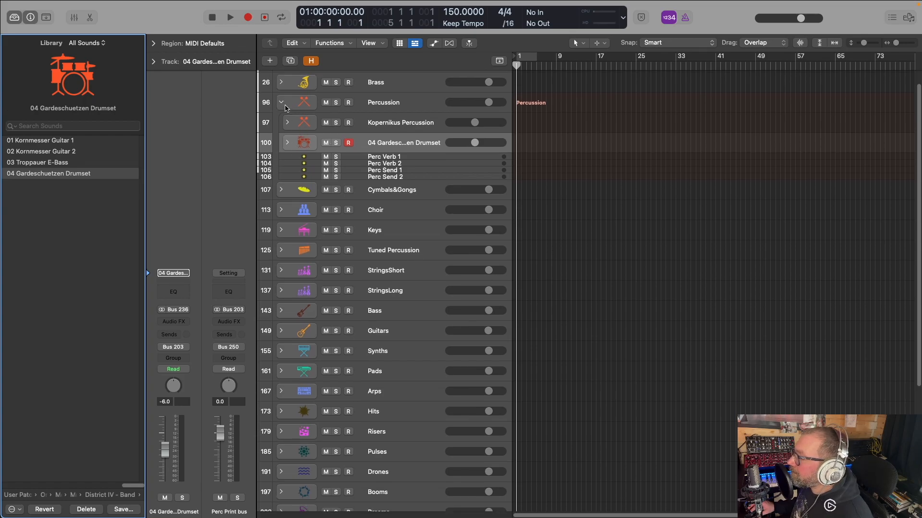
{"action": "left_click", "coordinate": [311, 61]}
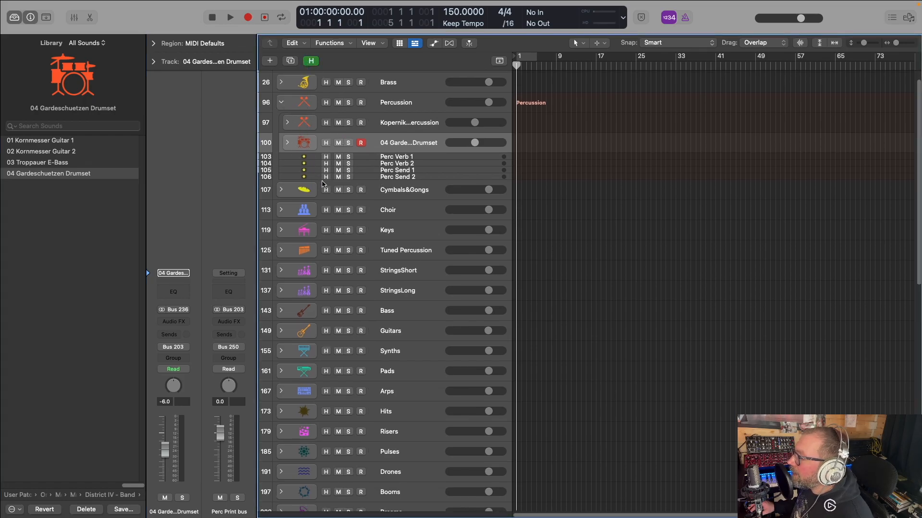
{"action": "left_click", "coordinate": [311, 60]}
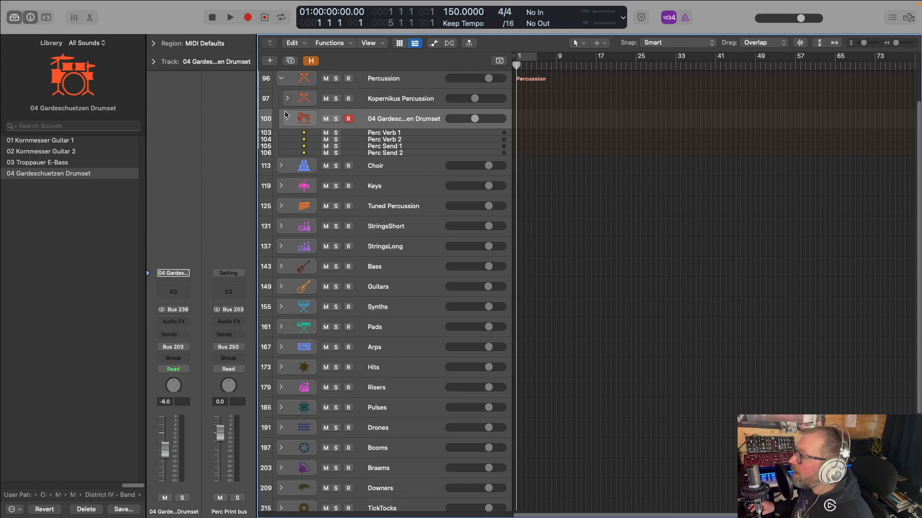
{"action": "left_click", "coordinate": [281, 79]}
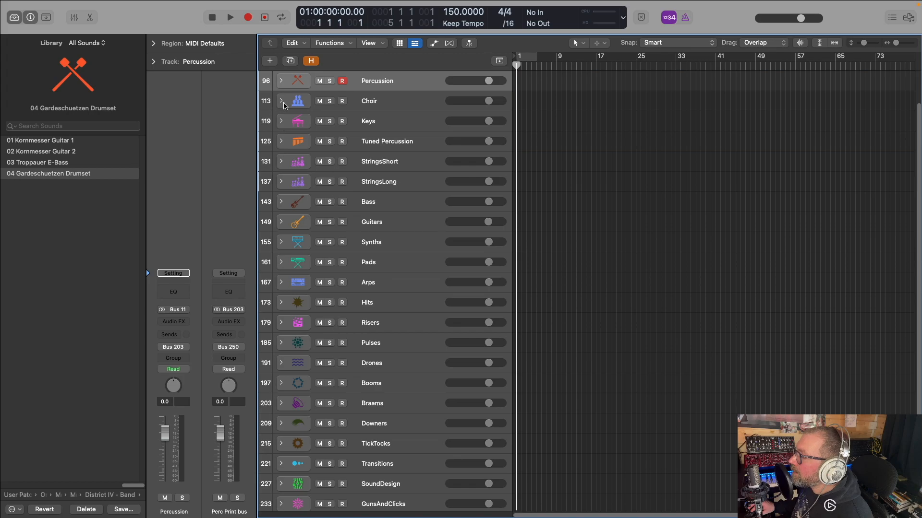
Load the Viktoria Female Choir track stack from Metropolis Ark 1 (Sine), District II - Choir, on the Choir stack's Inst 4 and check its contents
{"action": "left_click", "coordinate": [281, 101]}
{"action": "left_click", "coordinate": [366, 123]}
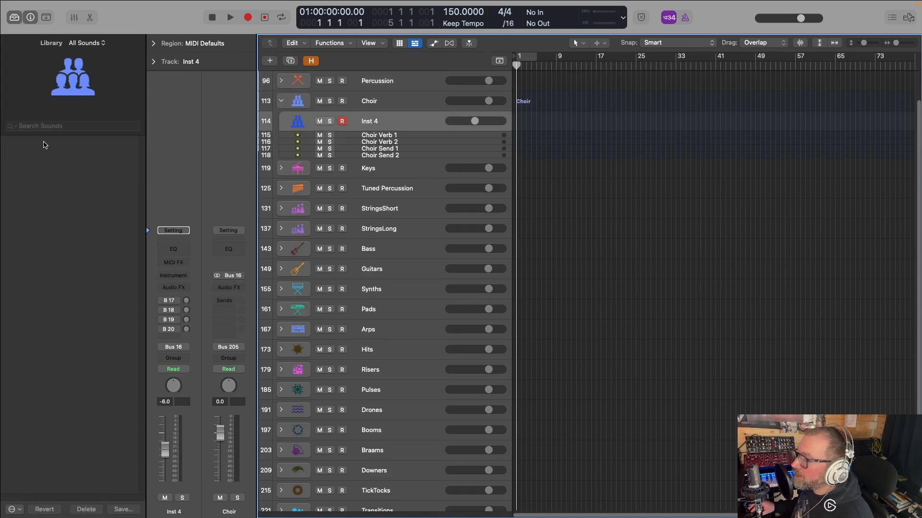
{"action": "left_click", "coordinate": [41, 207]}
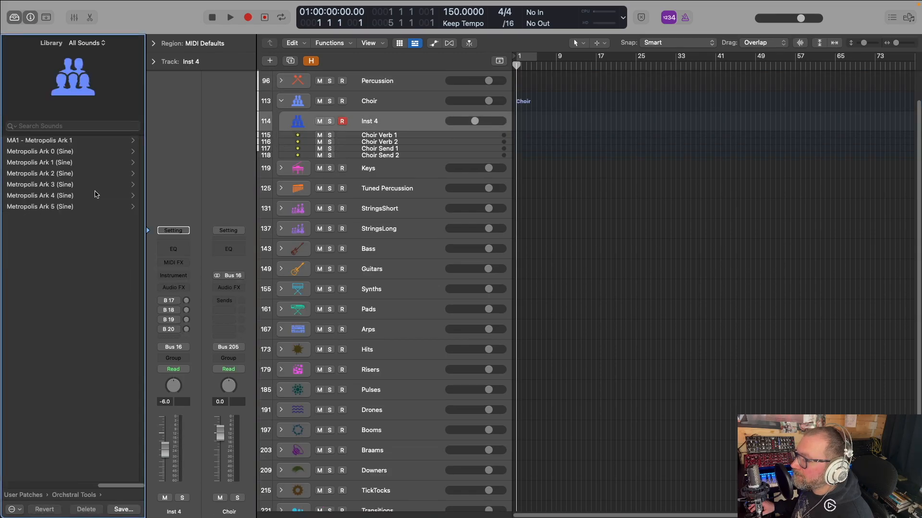
{"action": "left_click", "coordinate": [63, 173]}
{"action": "left_click", "coordinate": [50, 163]}
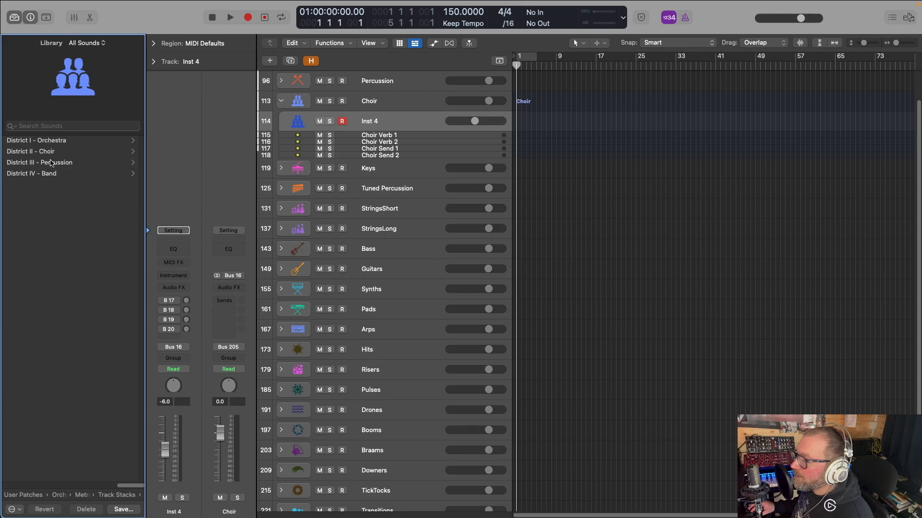
{"action": "left_click", "coordinate": [54, 153]}
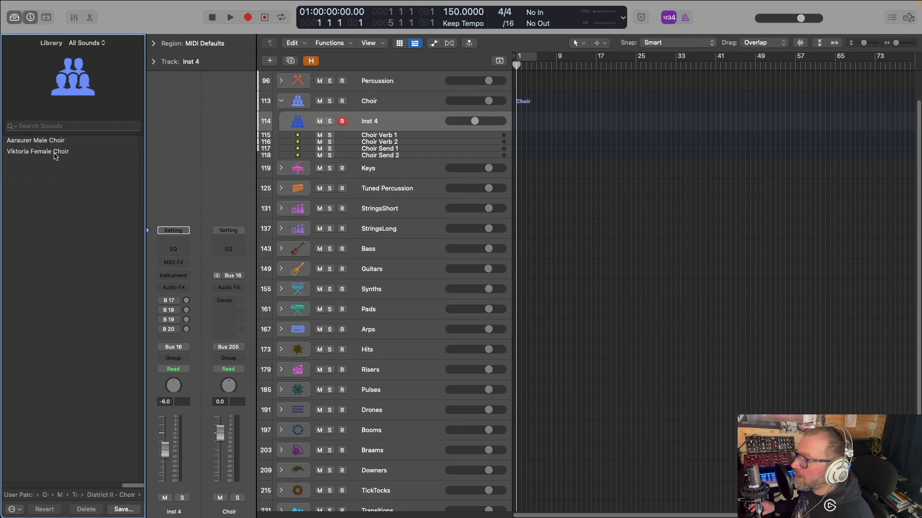
{"action": "left_click", "coordinate": [55, 152]}
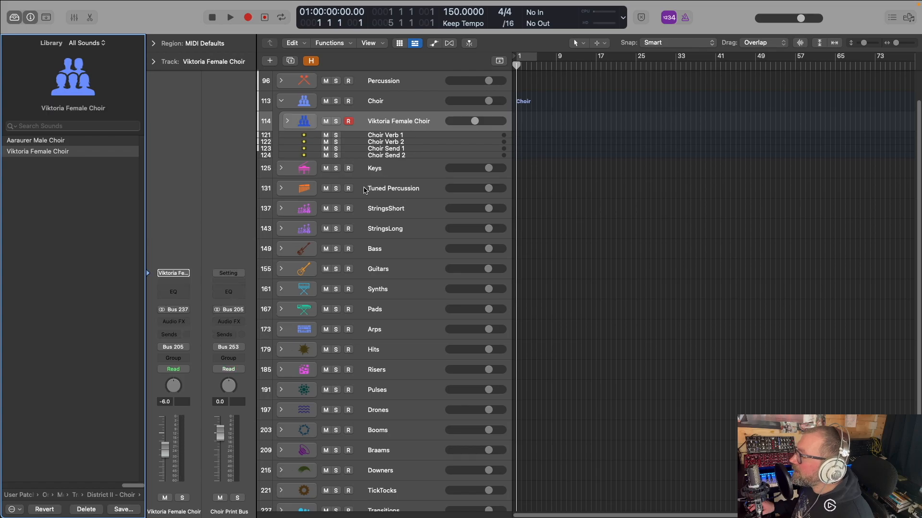
{"action": "left_click", "coordinate": [288, 123]}
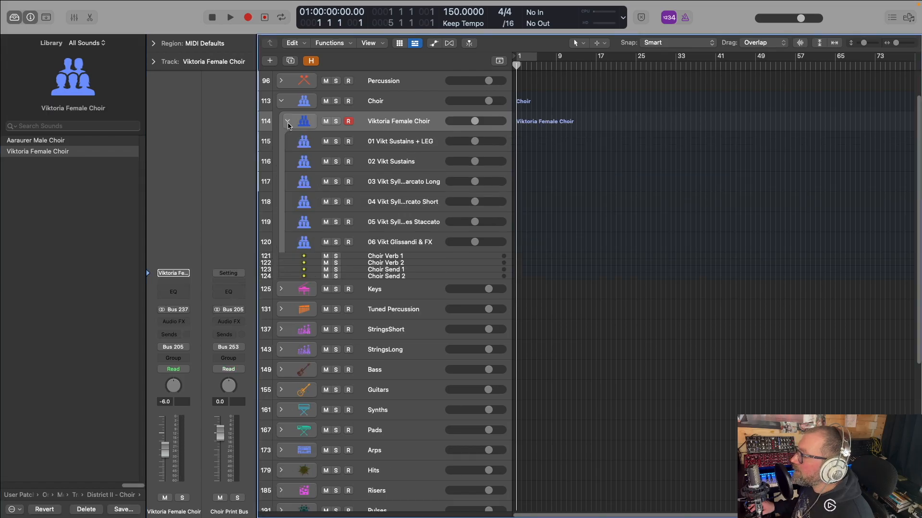
{"action": "left_click", "coordinate": [288, 123]}
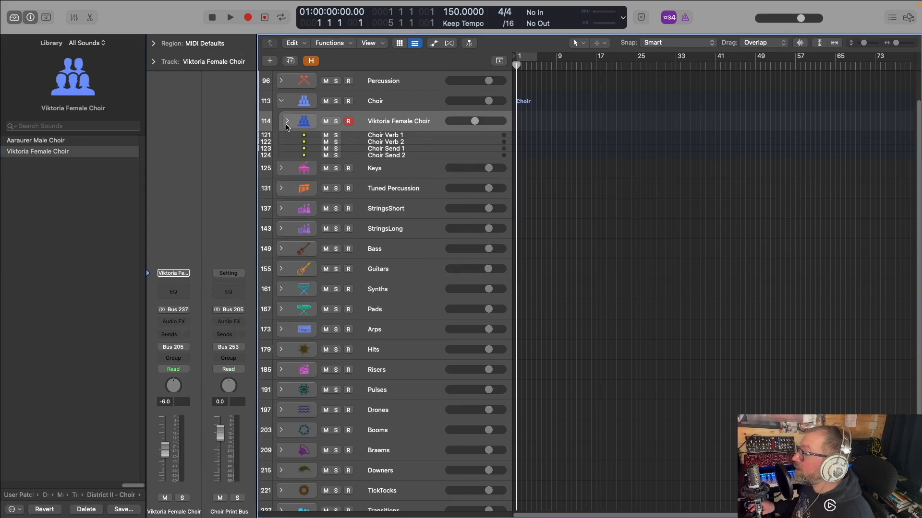
Duplicate the Viktoria Female Choir stack, load Aaraurer Male Choir on the copy and expand it
{"action": "key", "text": "super+d"}
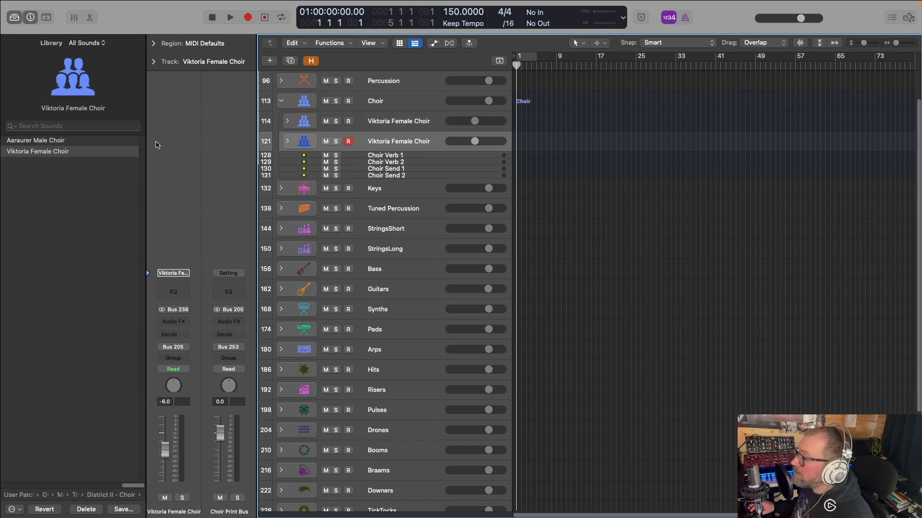
{"action": "left_click", "coordinate": [49, 143]}
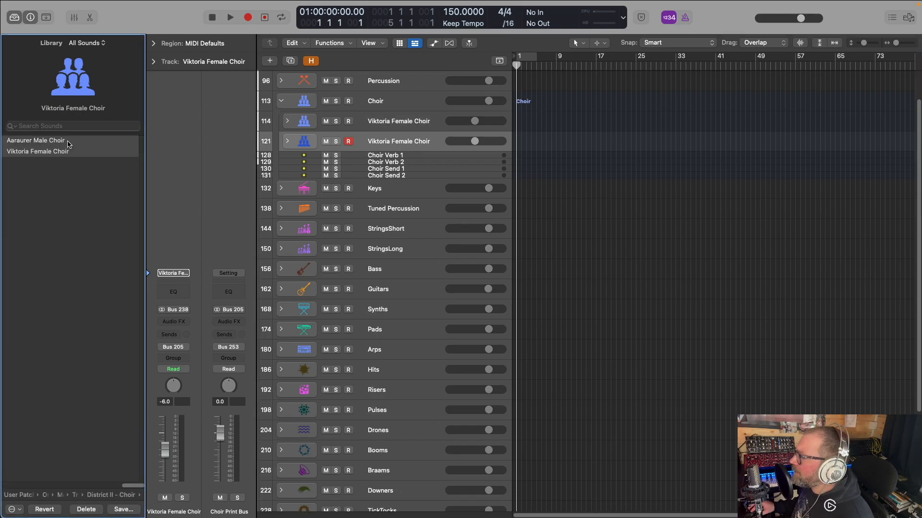
{"action": "left_click", "coordinate": [287, 142]}
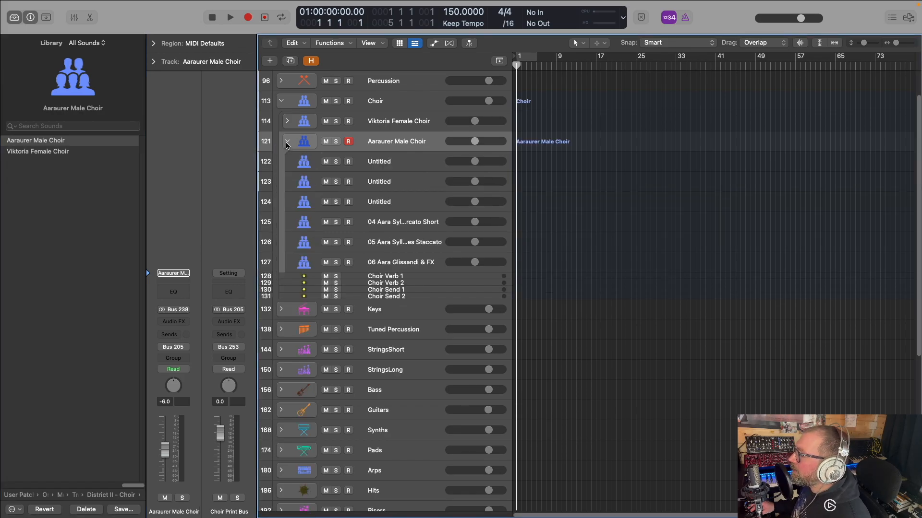
Clear the custom names of the first two Untitled tracks in the Aaraurer Male Choir stack to restore their patch names, and collapse the stack
{"action": "double_click", "coordinate": [387, 163]}
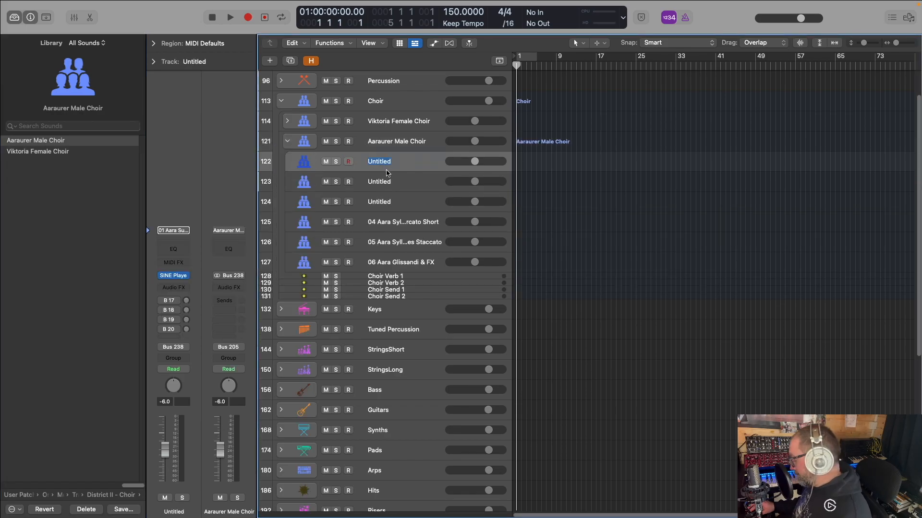
{"action": "key", "text": "BackSpace"}
{"action": "key", "text": "Return"}
{"action": "double_click", "coordinate": [384, 185]}
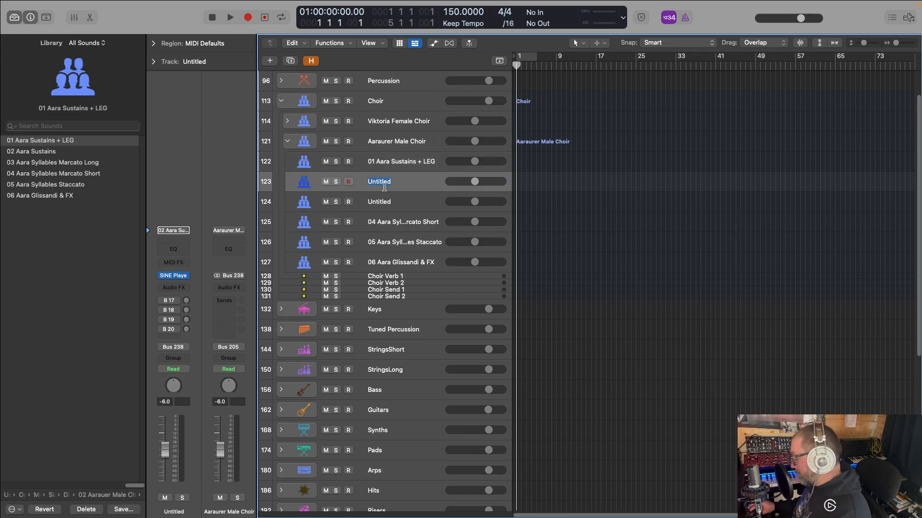
{"action": "key", "text": "BackSpace"}
{"action": "key", "text": "Return"}
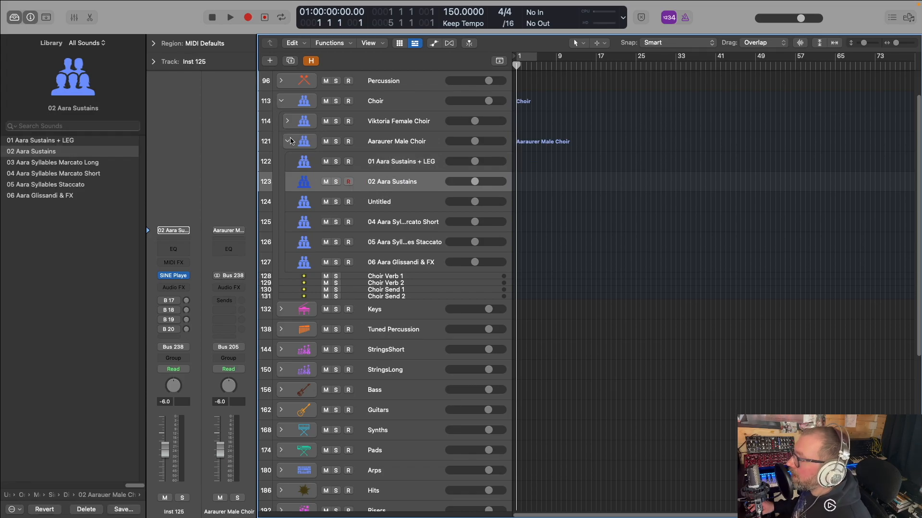
{"action": "left_click", "coordinate": [288, 142]}
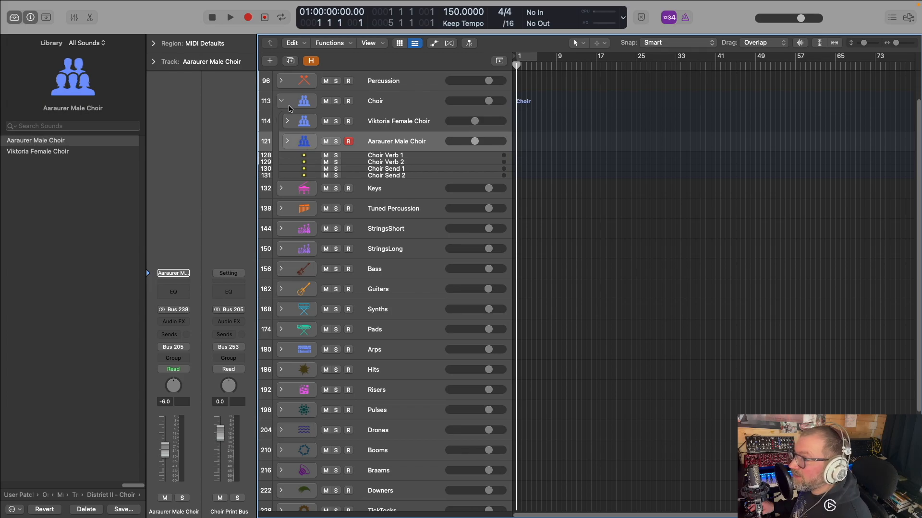
Load the 02 Drake Piano multi patch from Metropolis Ark 1's District III - Percussion on the Keys stack's Inst 5, and collapse the Keys and Choir stacks
{"action": "left_click", "coordinate": [282, 189]}
{"action": "left_click", "coordinate": [367, 208]}
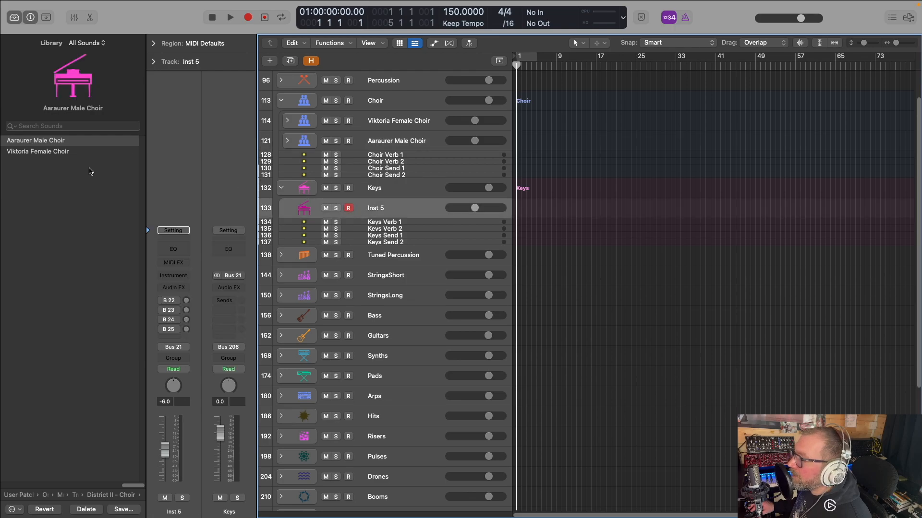
{"action": "left_click", "coordinate": [43, 141]}
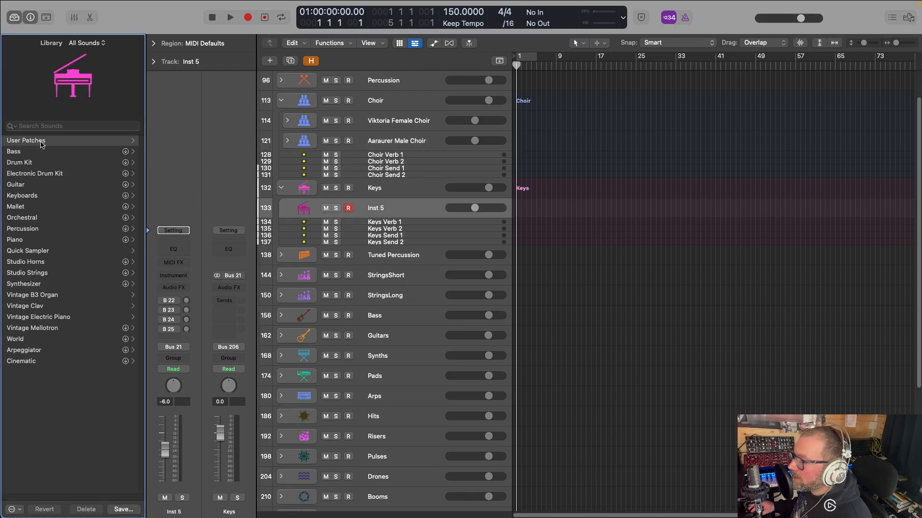
{"action": "left_click", "coordinate": [44, 207]}
{"action": "left_click", "coordinate": [50, 162]}
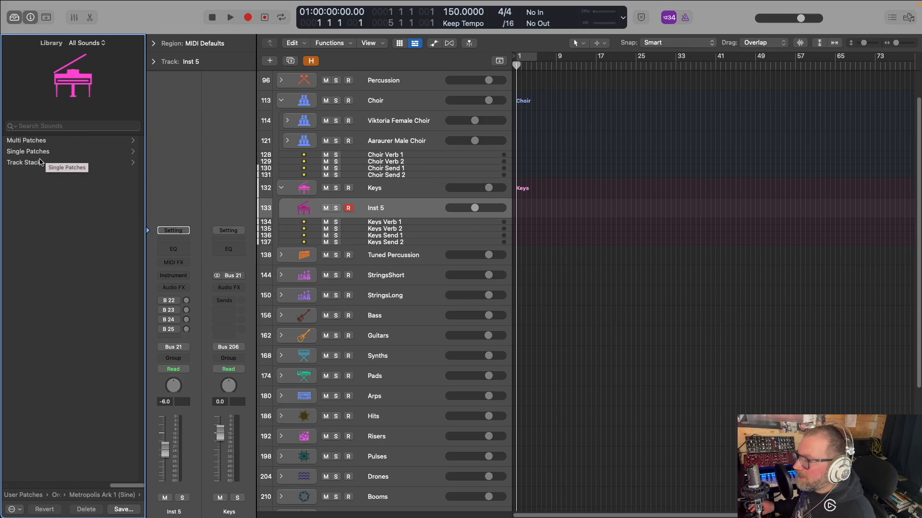
{"action": "left_click", "coordinate": [45, 142]}
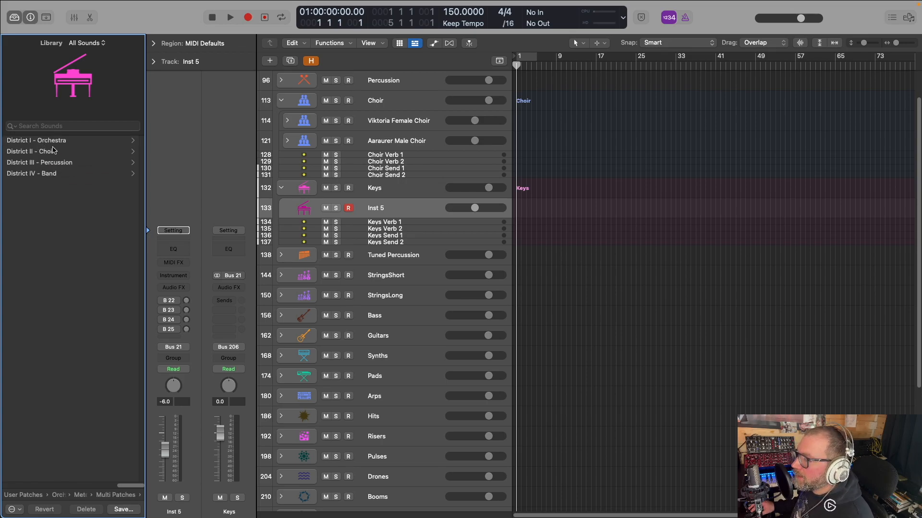
{"action": "left_click", "coordinate": [54, 172]}
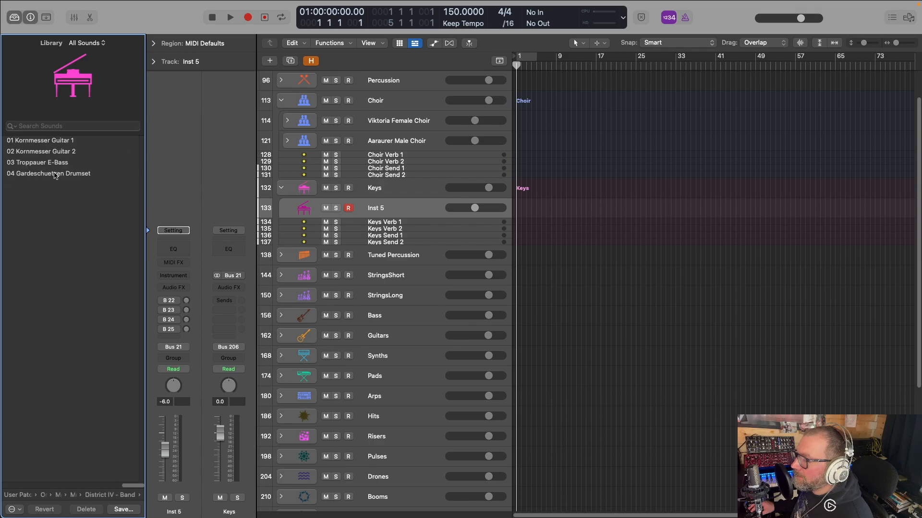
{"action": "left_click", "coordinate": [118, 495]}
{"action": "left_click", "coordinate": [60, 164]}
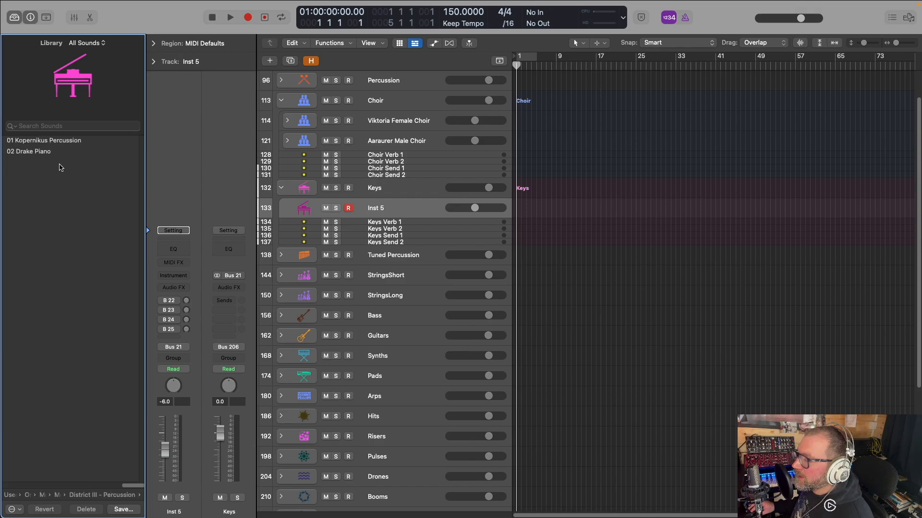
{"action": "left_click", "coordinate": [46, 153]}
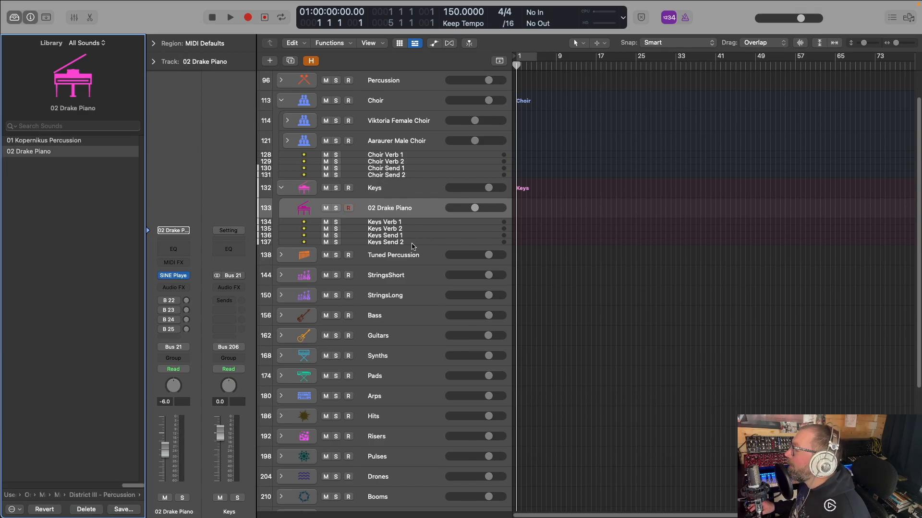
{"action": "left_click", "coordinate": [281, 188]}
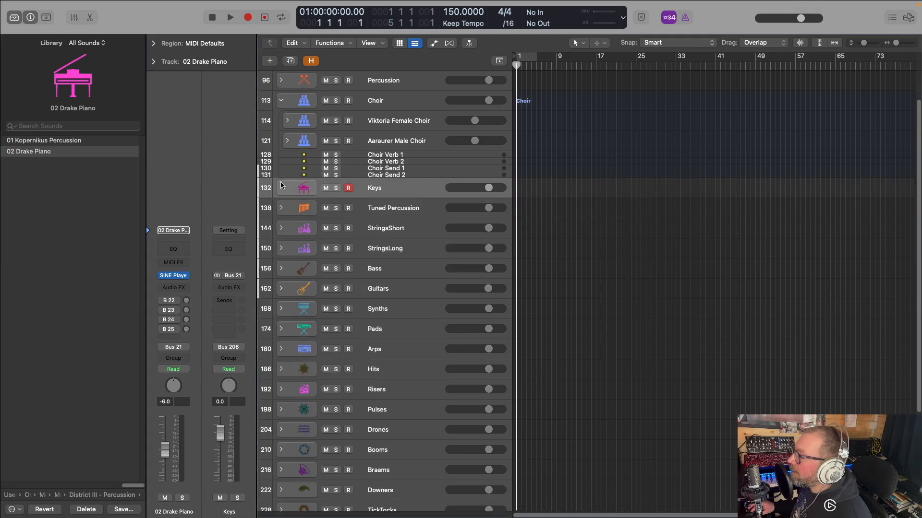
{"action": "left_click", "coordinate": [281, 101]}
Mark every track stack from Arps through SignatureSounds as hidden, and conceal the hidden tracks from the track list
{"action": "left_click", "coordinate": [311, 61]}
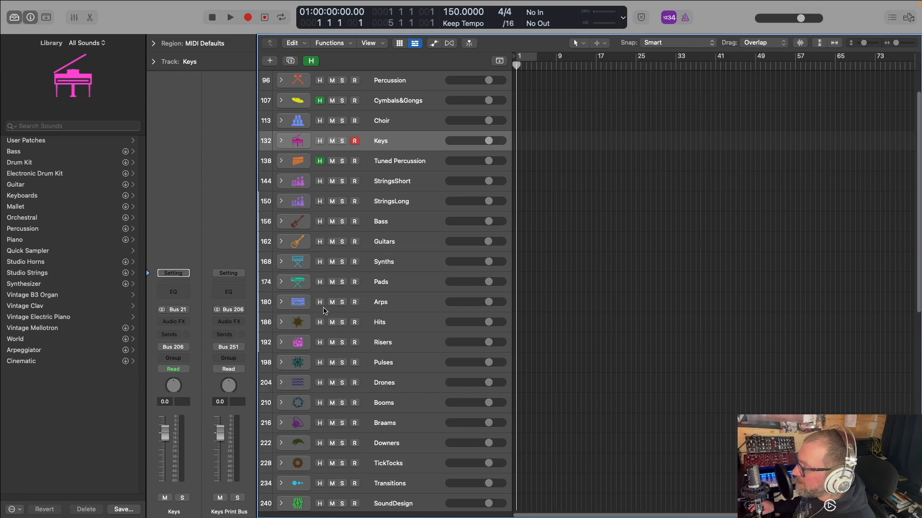
{"action": "left_click", "coordinate": [320, 302]}
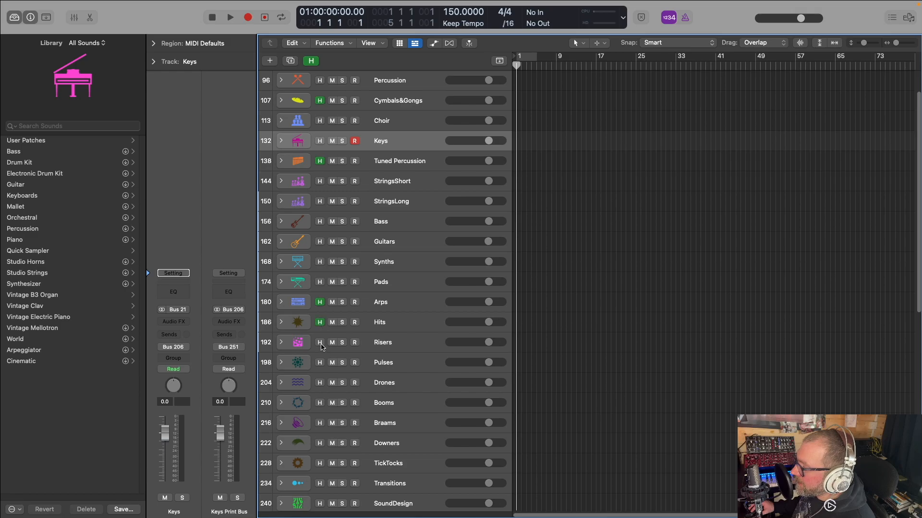
{"action": "left_click", "coordinate": [319, 342]}
{"action": "scroll", "coordinate": [322, 345], "scroll_direction": "down", "scroll_amount": 2}
{"action": "left_click", "coordinate": [320, 317]}
{"action": "left_click", "coordinate": [320, 338]}
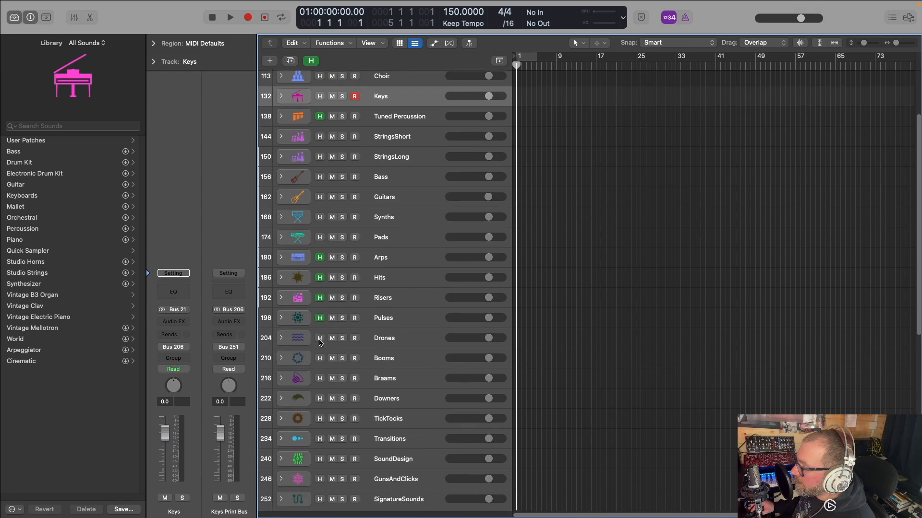
{"action": "scroll", "coordinate": [321, 336], "scroll_direction": "down", "scroll_amount": 2}
{"action": "left_click", "coordinate": [319, 326]}
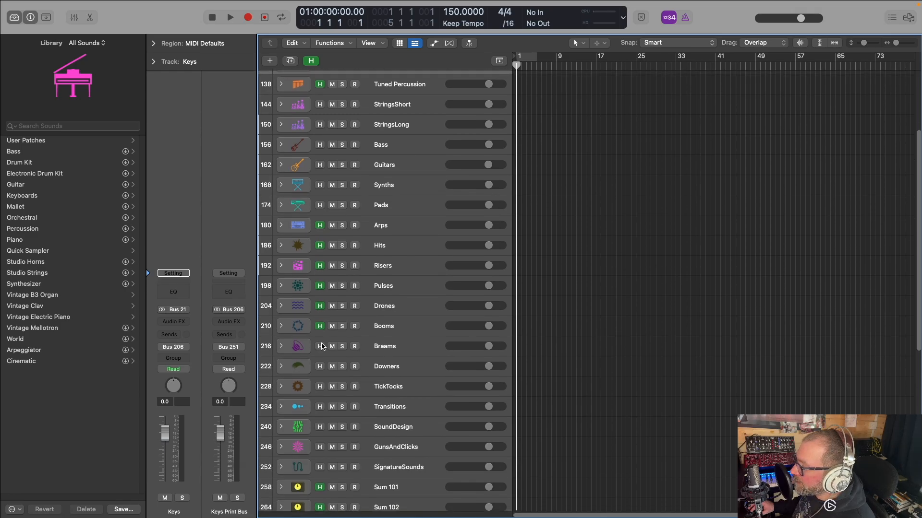
{"action": "left_click", "coordinate": [319, 387]}
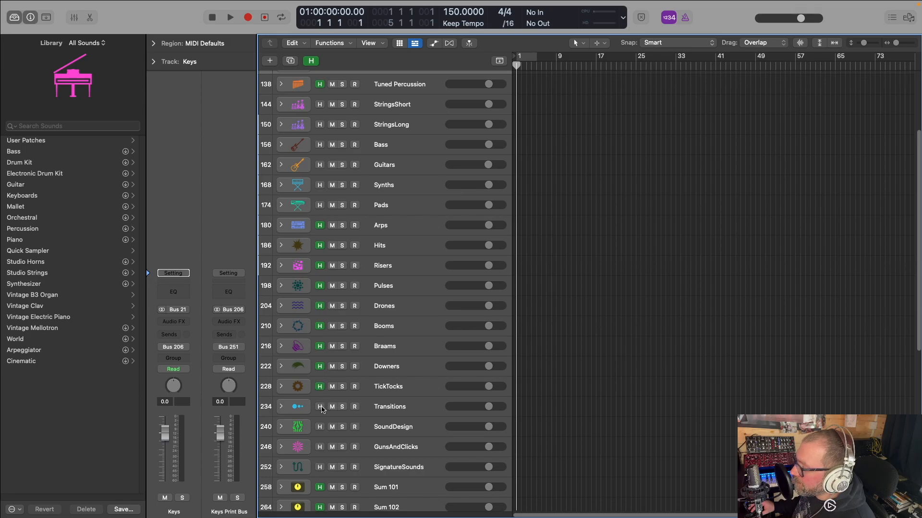
{"action": "left_click", "coordinate": [320, 428]}
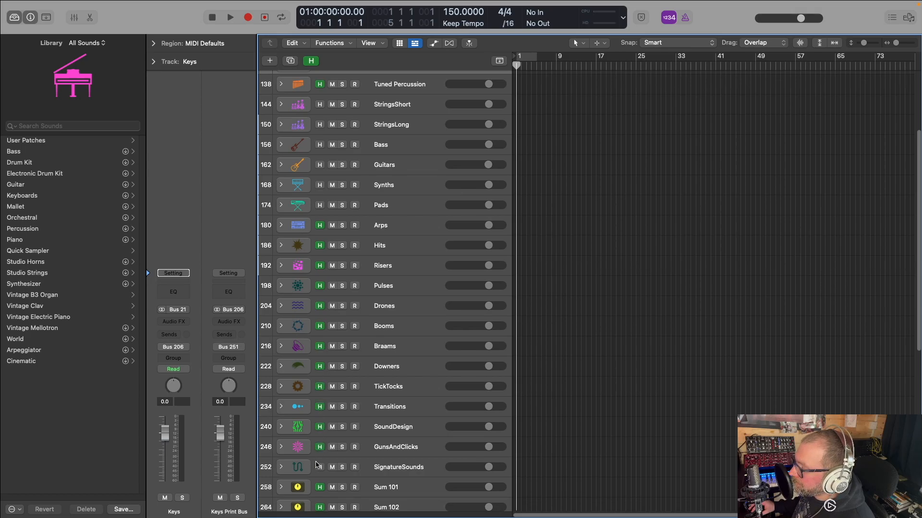
{"action": "left_click", "coordinate": [311, 61]}
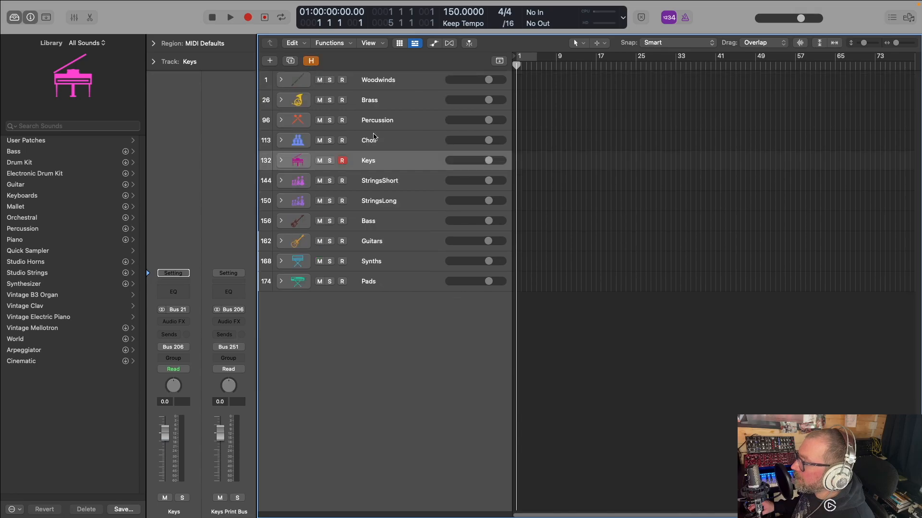
Load the Finckenstein High Strings Shorts track stack from Metropolis Ark 1 (Sine), District I - Orchestra, on StringsShort's Inst 7 and check its contents
{"action": "left_click", "coordinate": [280, 180]}
{"action": "left_click", "coordinate": [376, 206]}
{"action": "left_click", "coordinate": [38, 141]}
{"action": "left_click", "coordinate": [41, 207]}
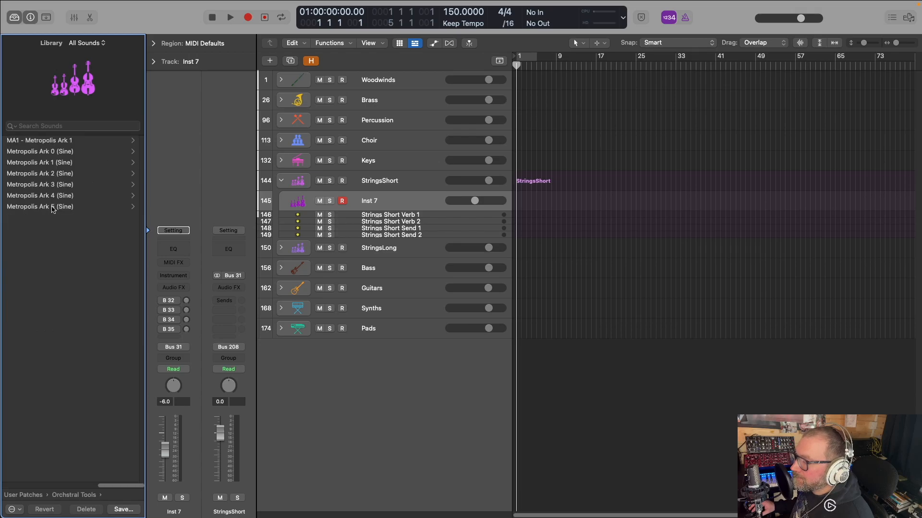
{"action": "left_click", "coordinate": [54, 163]}
{"action": "left_click", "coordinate": [36, 166]}
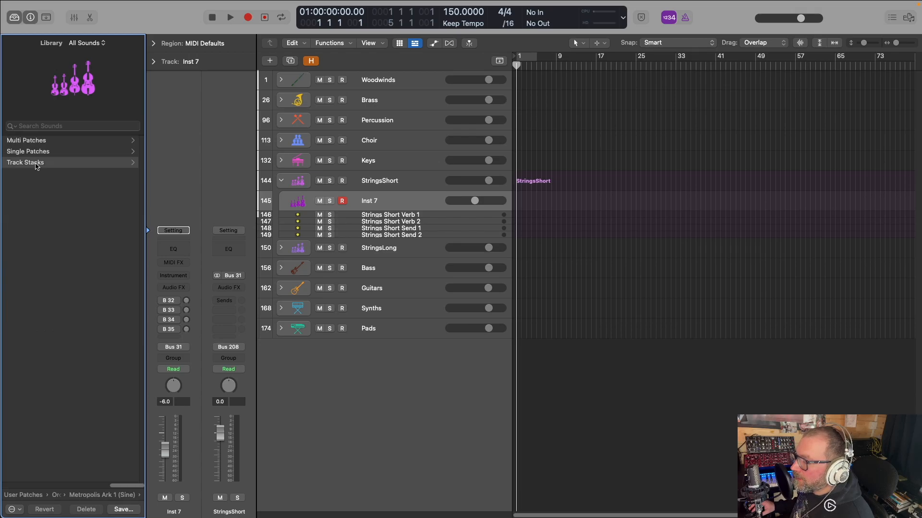
{"action": "left_click", "coordinate": [46, 143]}
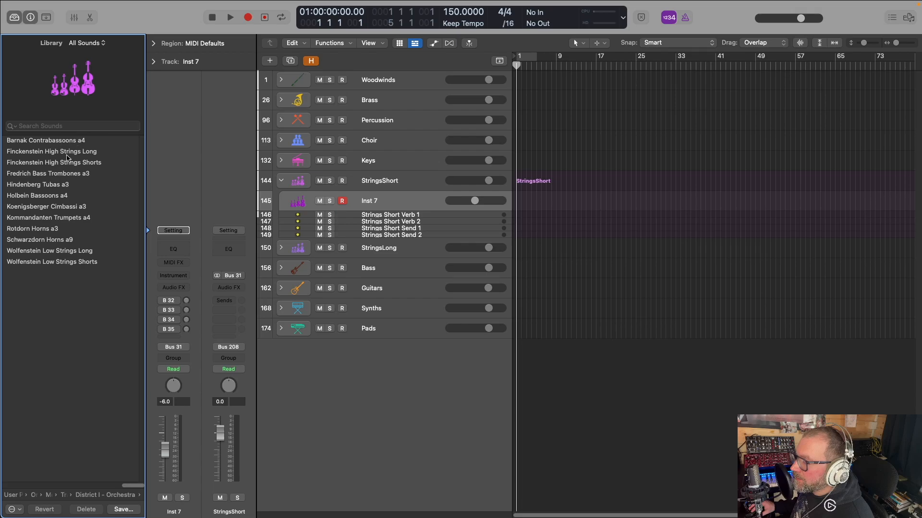
{"action": "left_click", "coordinate": [78, 164]}
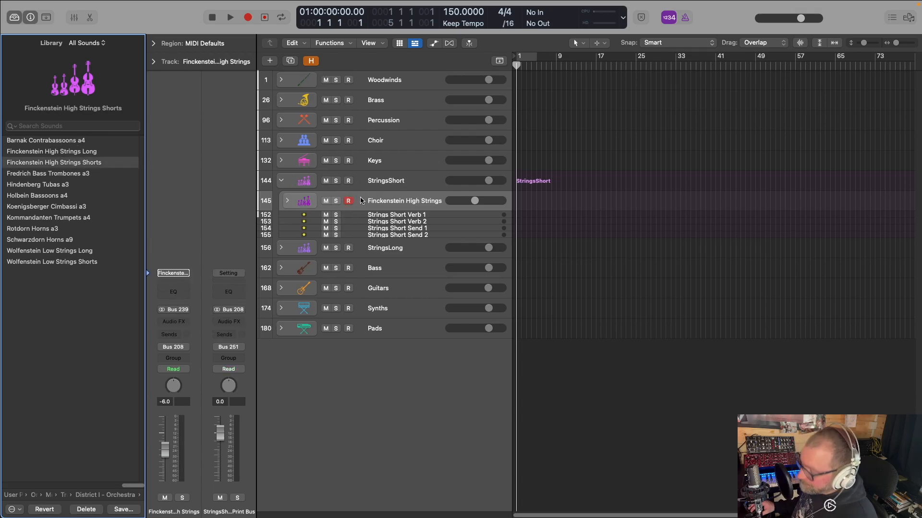
{"action": "left_click", "coordinate": [288, 200]}
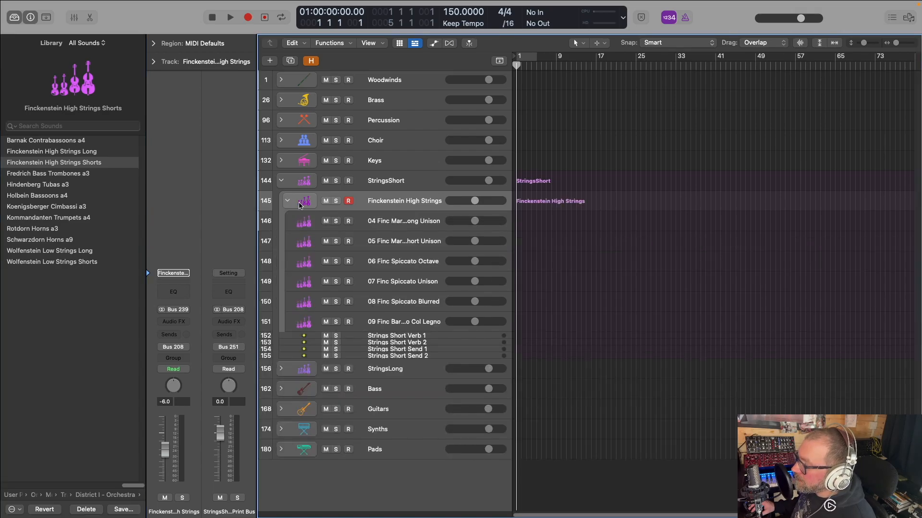
{"action": "left_click", "coordinate": [288, 202]}
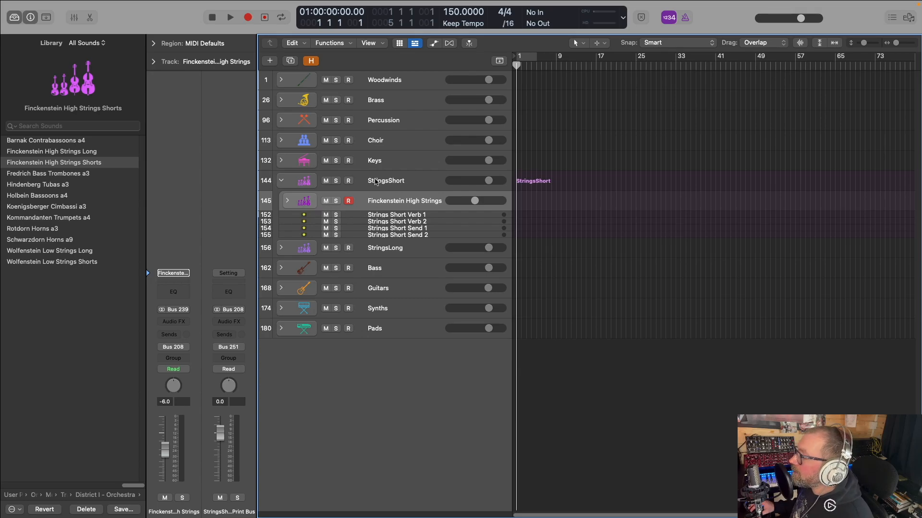
Duplicate the Finckenstein High Strings stack, load Wolfenstein Low Strings Shorts on the copy, and collapse the StringsShort stack
{"action": "key", "text": "super+s"}
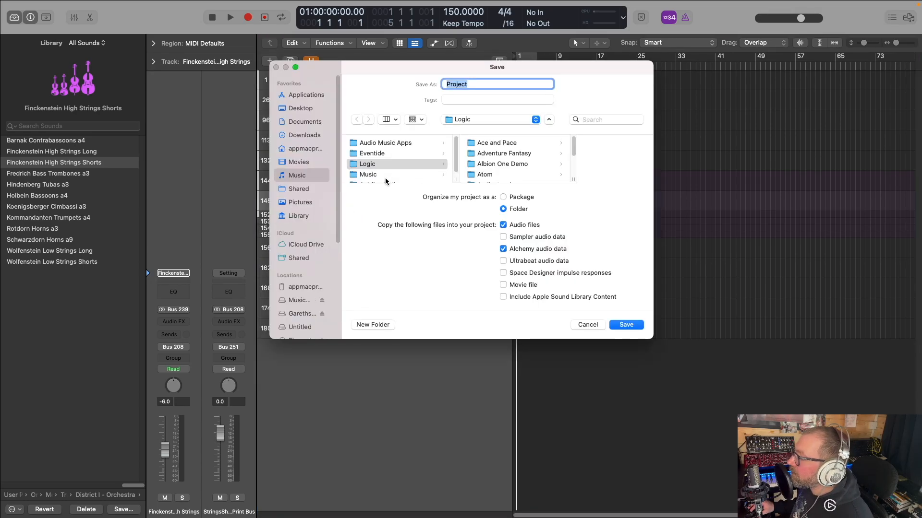
{"action": "left_click", "coordinate": [587, 325]}
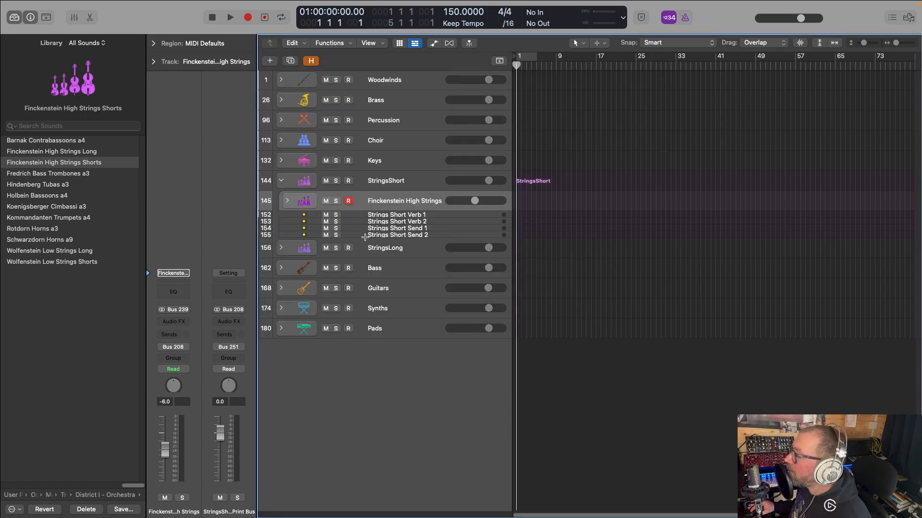
{"action": "key", "text": "super+d"}
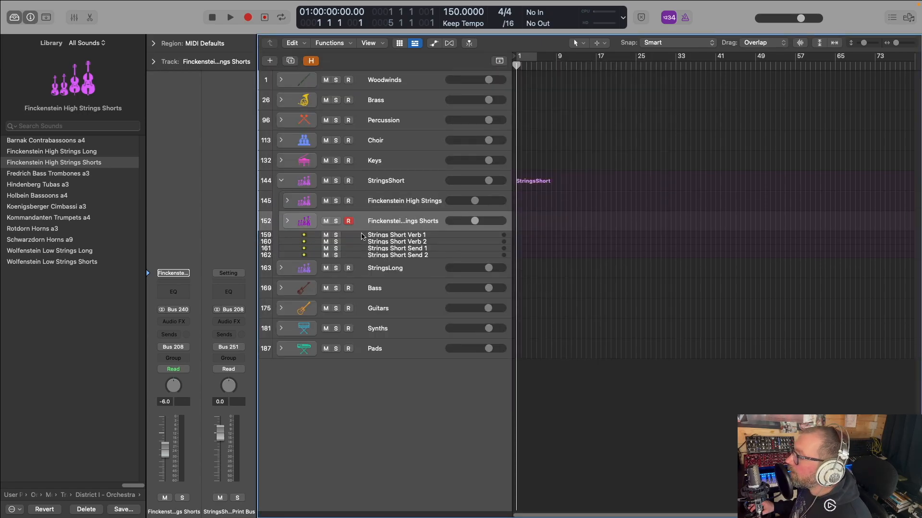
{"action": "left_click", "coordinate": [70, 262]}
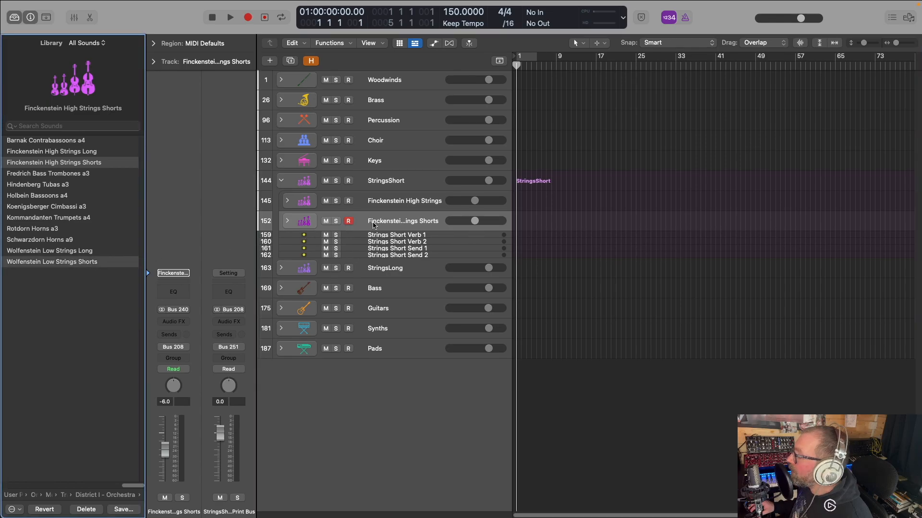
{"action": "left_click", "coordinate": [281, 181]}
Load the Finckenstein High Strings Long track stack from Metropolis Ark 1 (Sine), District I - Orchestra, on the StringsLong stack's Inst 8
{"action": "left_click", "coordinate": [281, 200]}
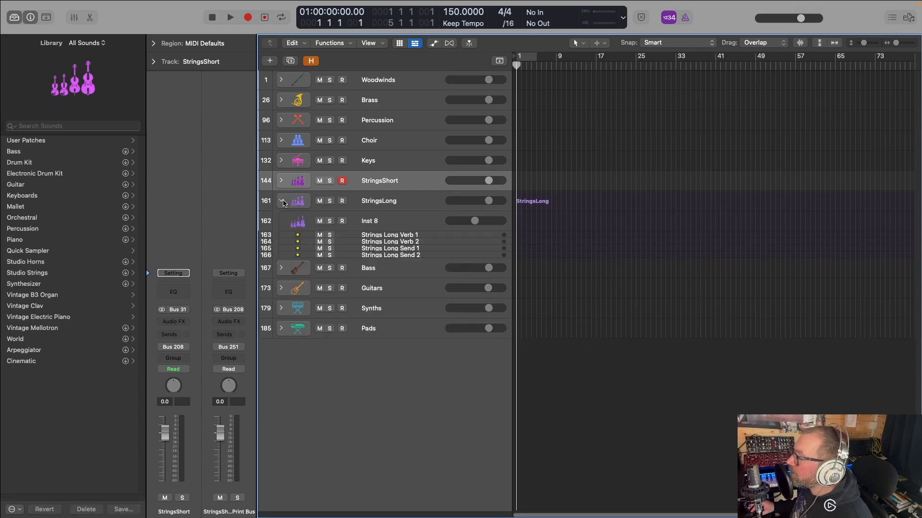
{"action": "left_click", "coordinate": [370, 223]}
{"action": "left_click", "coordinate": [34, 140]}
{"action": "left_click", "coordinate": [43, 207]}
{"action": "left_click", "coordinate": [51, 166]}
{"action": "left_click", "coordinate": [38, 163]}
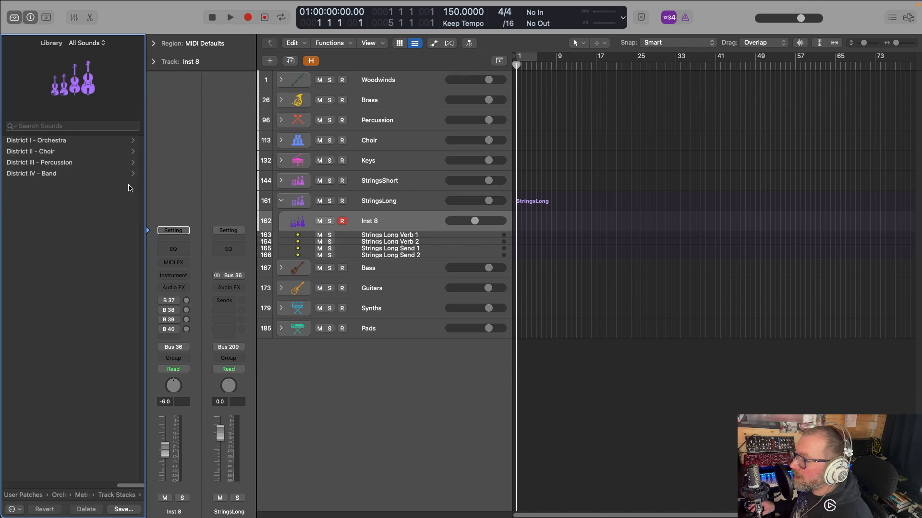
{"action": "left_click", "coordinate": [56, 152]}
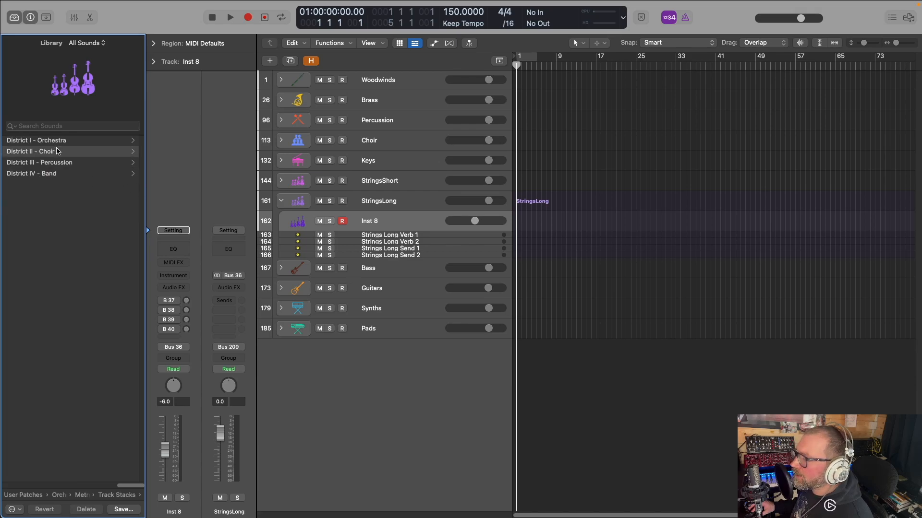
{"action": "left_click", "coordinate": [104, 495]}
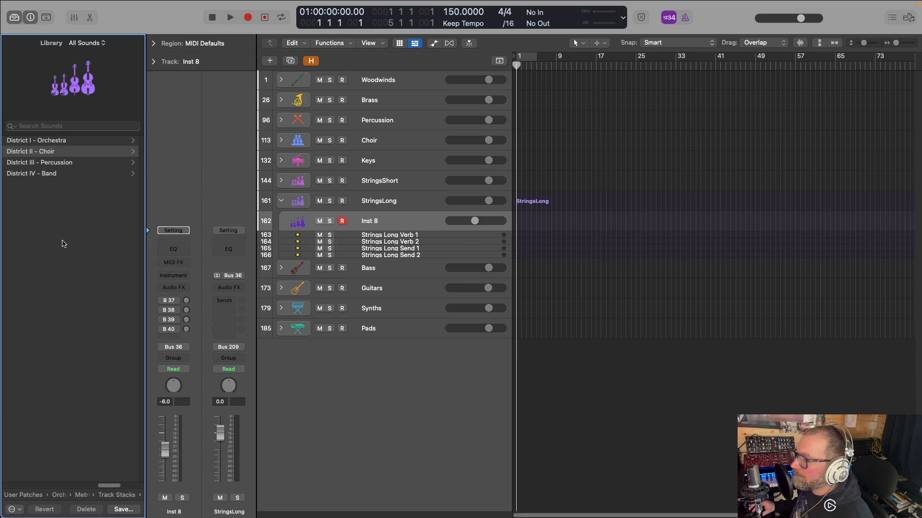
{"action": "left_click", "coordinate": [67, 143]}
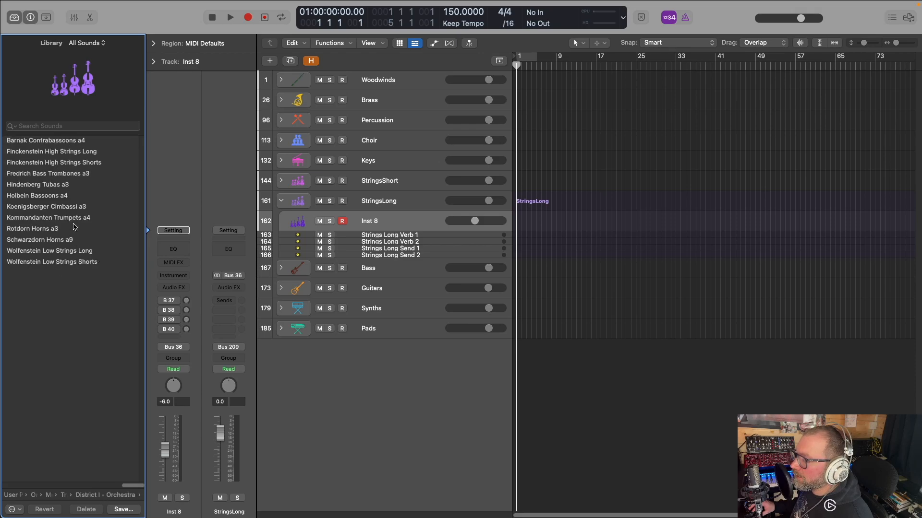
{"action": "left_click", "coordinate": [71, 152]}
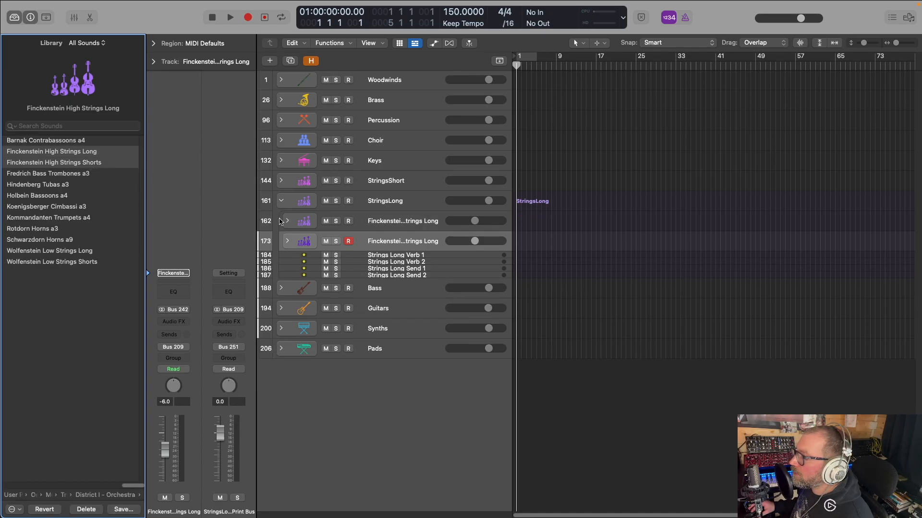
Load Wolfenstein Low Strings Long on the second Finckenstein stack inside StringsLong and expand it
{"action": "left_click", "coordinate": [84, 252]}
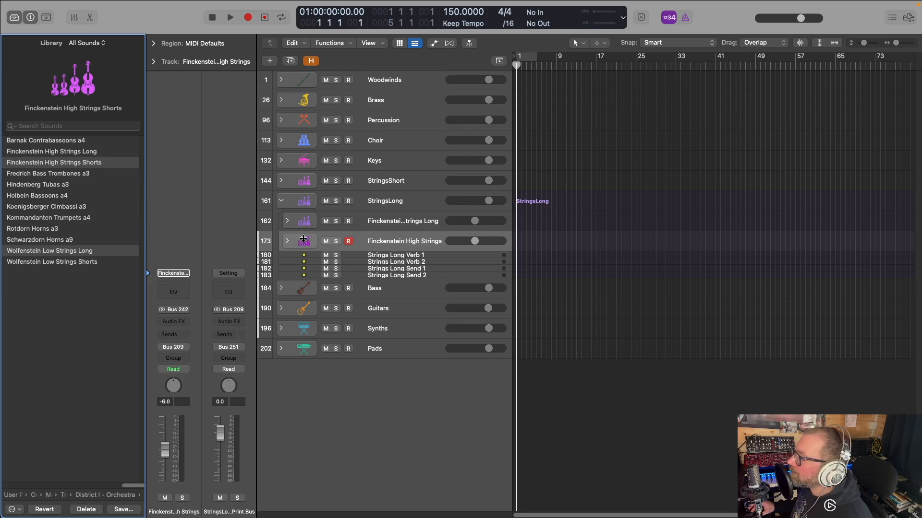
{"action": "left_click", "coordinate": [288, 241]}
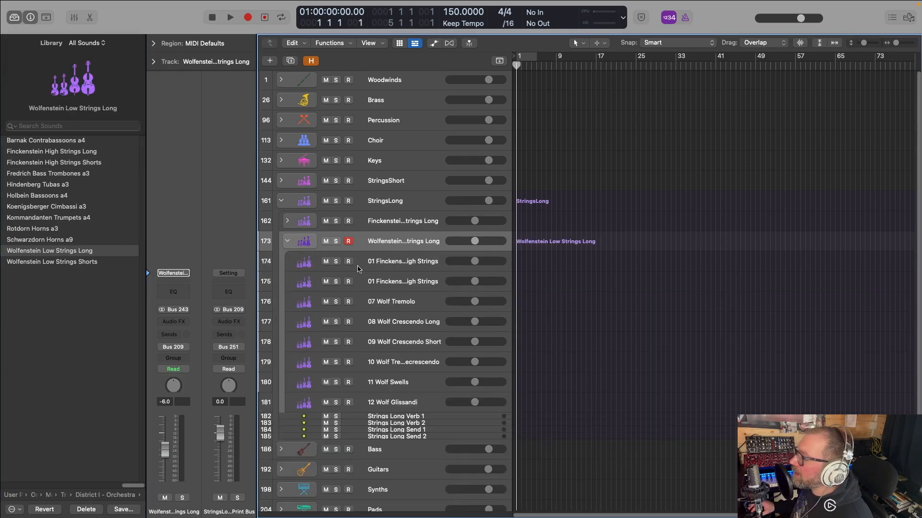
Clear the custom names of the first two tracks in the Wolfenstein Low Strings Long stack to restore their patch names, and collapse the stack
{"action": "left_click", "coordinate": [398, 265]}
{"action": "double_click", "coordinate": [398, 264]}
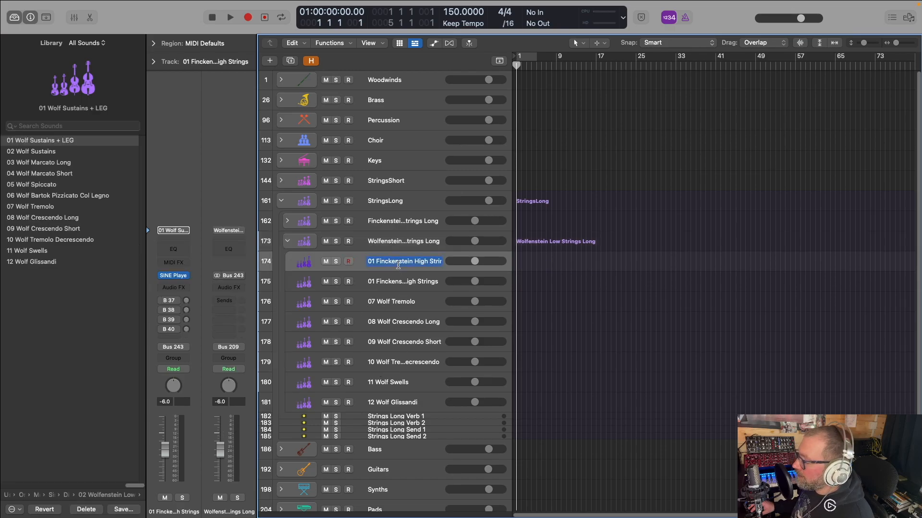
{"action": "key", "text": "BackSpace"}
{"action": "key", "text": "Return"}
{"action": "left_click", "coordinate": [392, 284]}
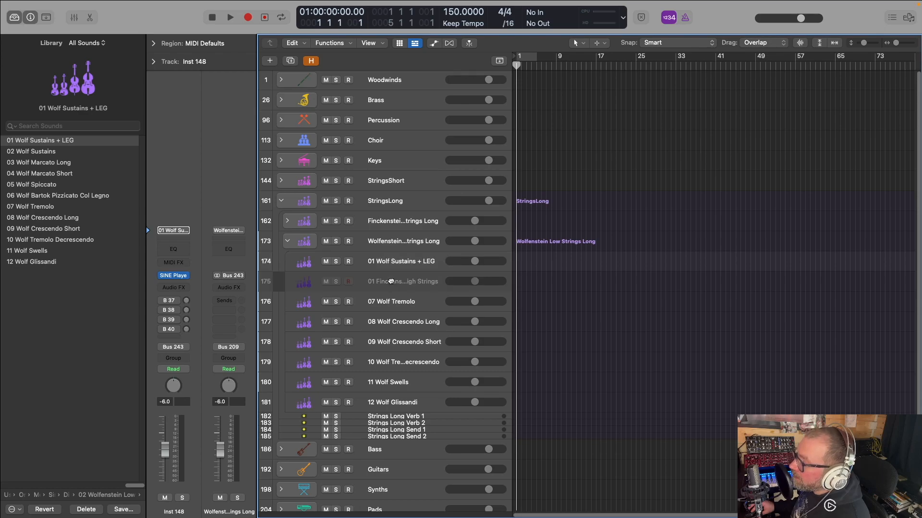
{"action": "double_click", "coordinate": [391, 282]}
{"action": "double_click", "coordinate": [393, 282]}
{"action": "key", "text": "BackSpace"}
{"action": "double_click", "coordinate": [387, 281]}
{"action": "key", "text": "BackSpace"}
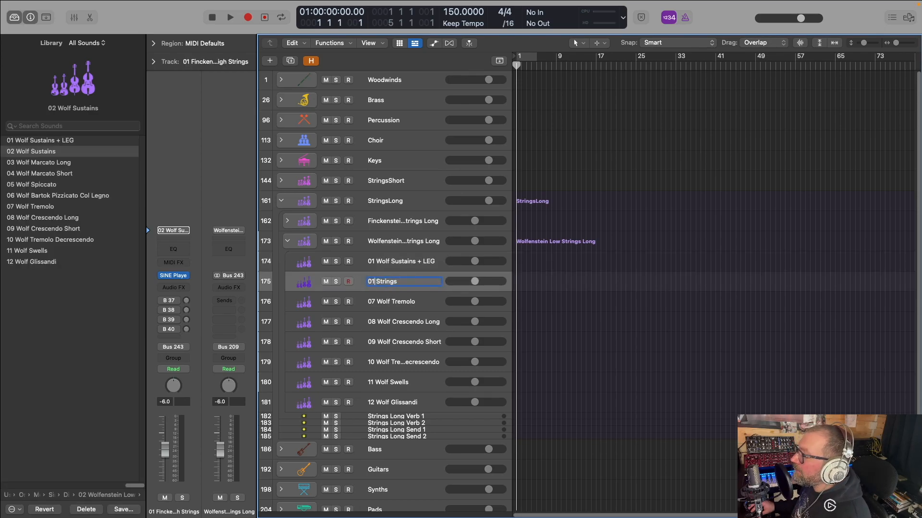
{"action": "key", "text": "BackSpace"}
{"action": "key", "text": "Return"}
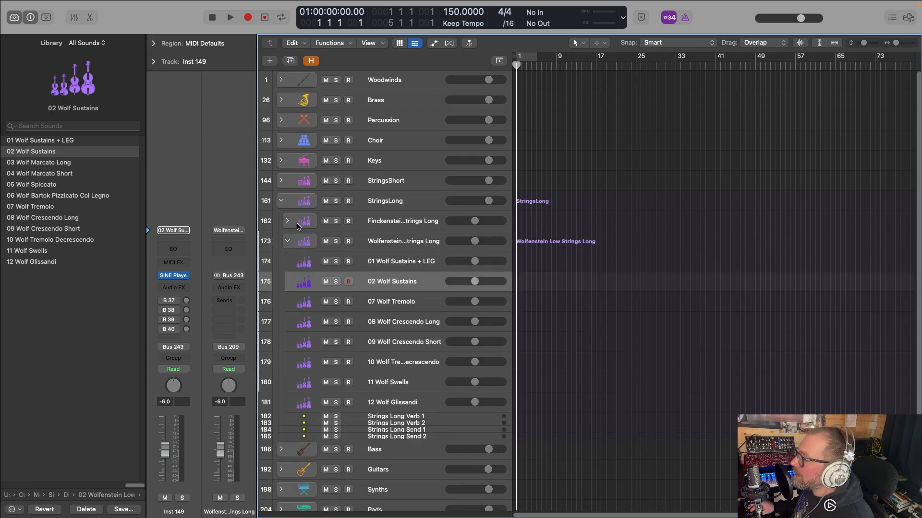
{"action": "left_click", "coordinate": [288, 241]}
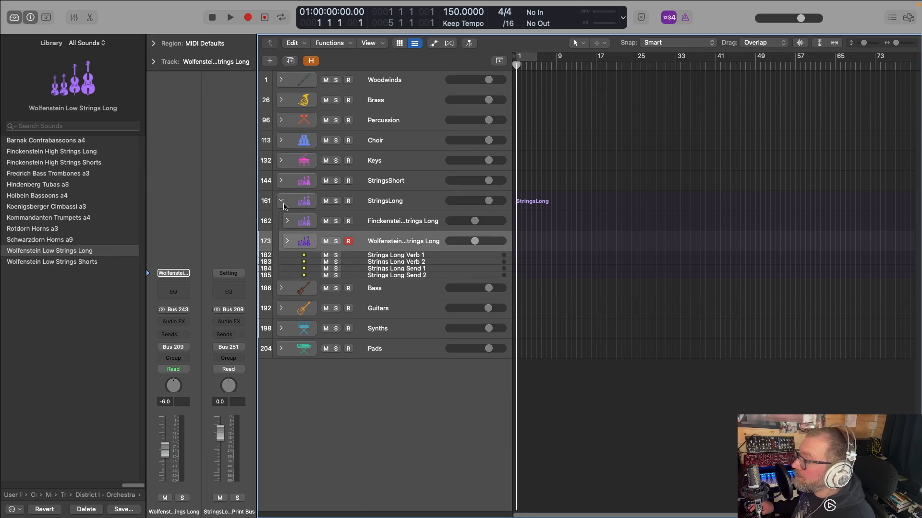
Load the Troppauer E-Bass track stack from Metropolis Ark 1 (Sine), District IV - Band, on the Bass stack's Inst 9, and collapse Bass and StringsLong
{"action": "left_click", "coordinate": [283, 291]}
{"action": "left_click", "coordinate": [371, 309]}
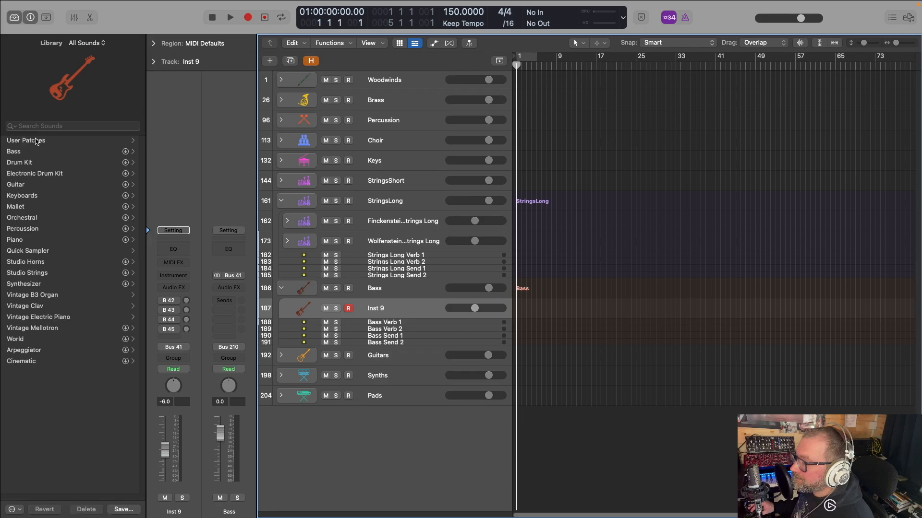
{"action": "left_click", "coordinate": [36, 140]}
{"action": "left_click", "coordinate": [31, 207]}
{"action": "left_click", "coordinate": [47, 163]}
{"action": "left_click", "coordinate": [37, 164]}
{"action": "left_click", "coordinate": [43, 173]}
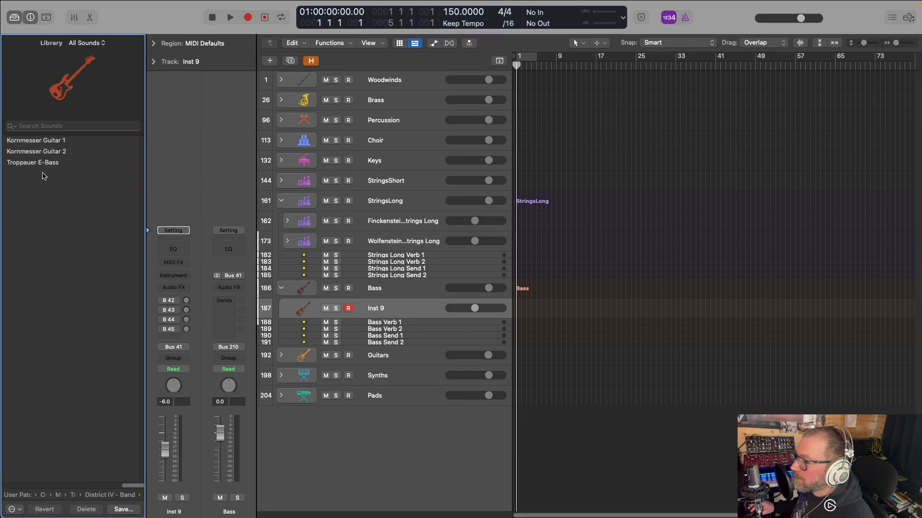
{"action": "left_click", "coordinate": [57, 164]}
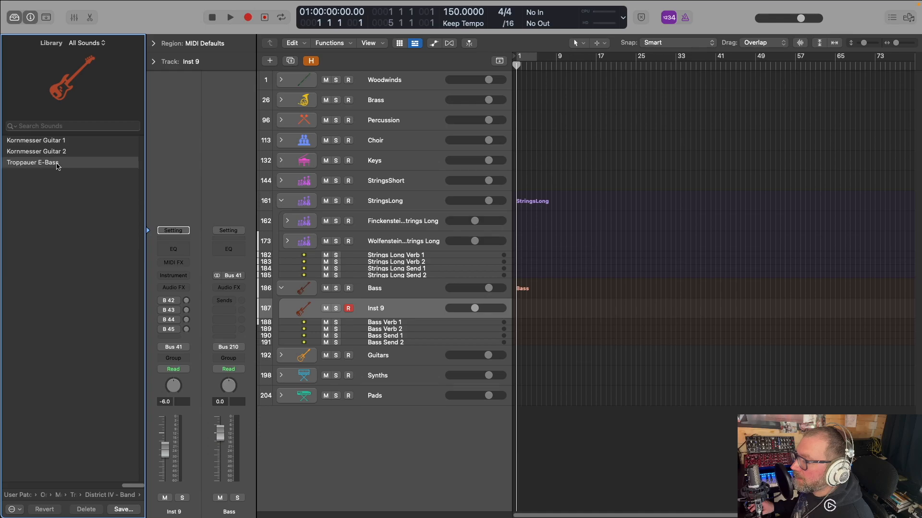
{"action": "left_click", "coordinate": [281, 288]}
{"action": "left_click", "coordinate": [281, 200]}
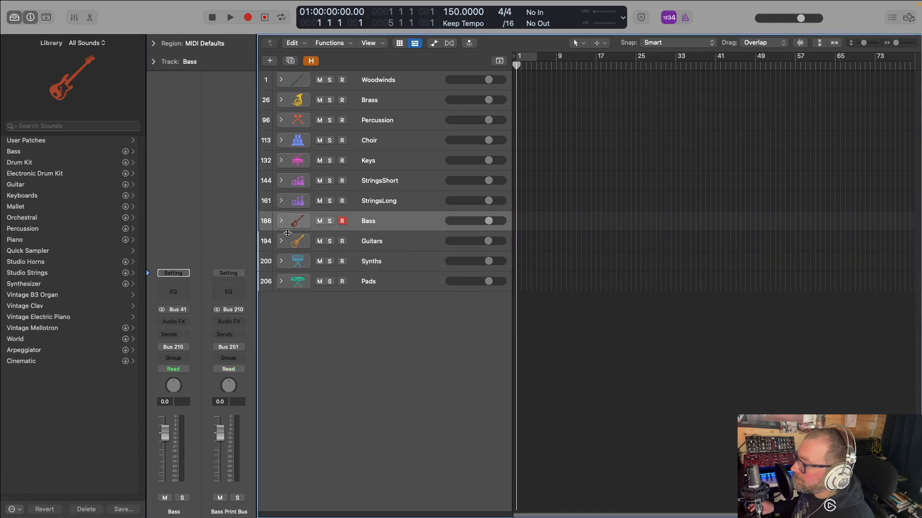
Load the Kornmesser Guitar 1 patch from Metropolis Ark 1 (Sine), District IV - Band, on the Guitars stack's Inst 10
{"action": "left_click", "coordinate": [282, 242]}
{"action": "left_click", "coordinate": [367, 262]}
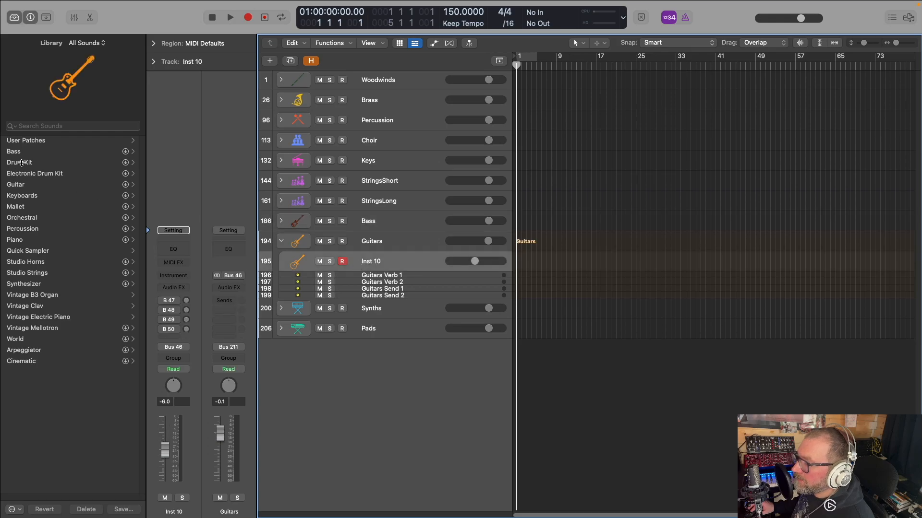
{"action": "left_click", "coordinate": [39, 148]}
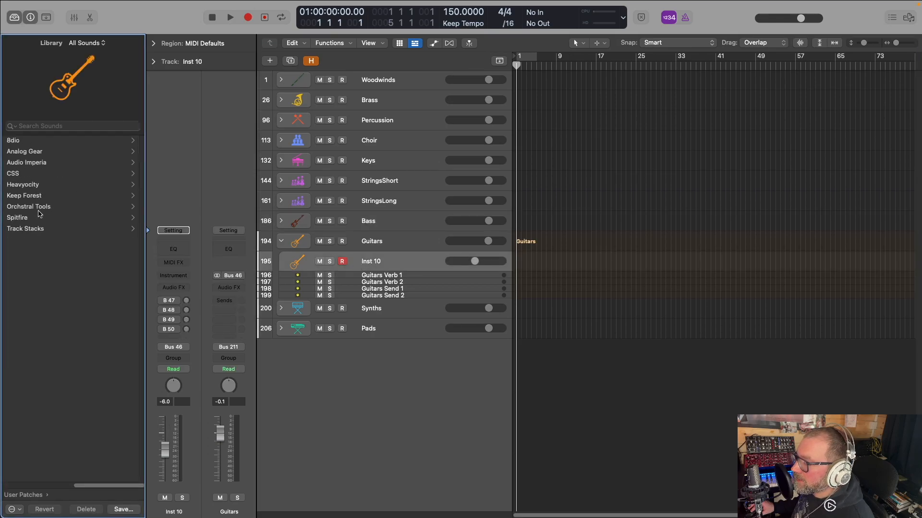
{"action": "left_click", "coordinate": [37, 207]}
{"action": "left_click", "coordinate": [56, 167]}
{"action": "left_click", "coordinate": [59, 161]}
{"action": "left_click", "coordinate": [52, 173]}
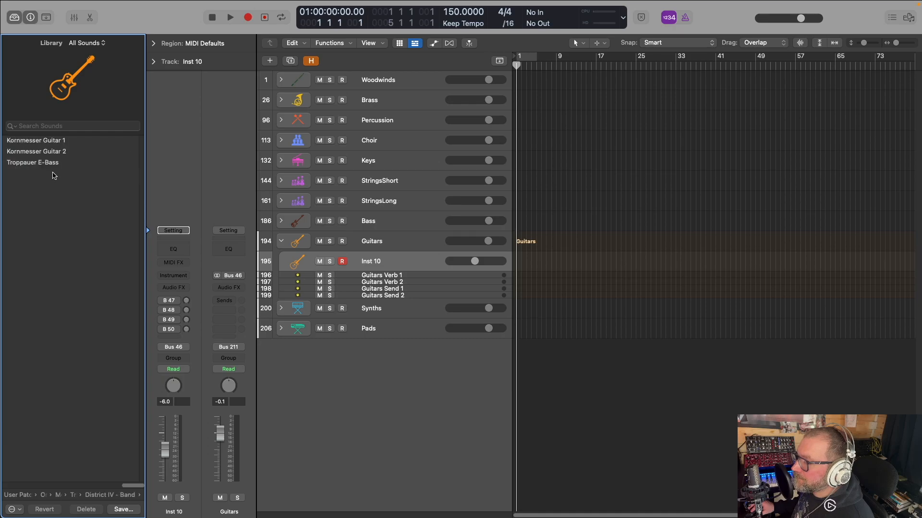
{"action": "left_click", "coordinate": [53, 142]}
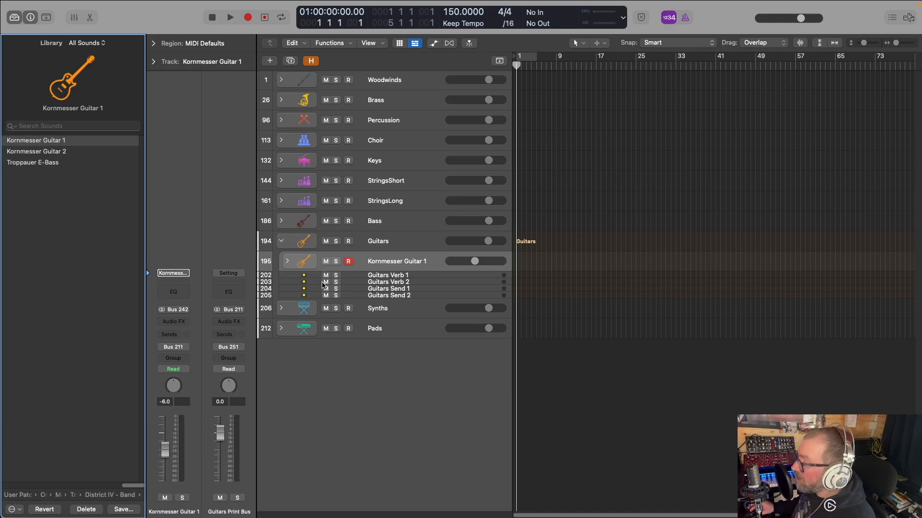
Duplicate the Kornmesser Guitar 1 stack, load Kornmesser Guitar 2 on the copy, and collapse the Guitars stack
{"action": "key", "text": "super+d"}
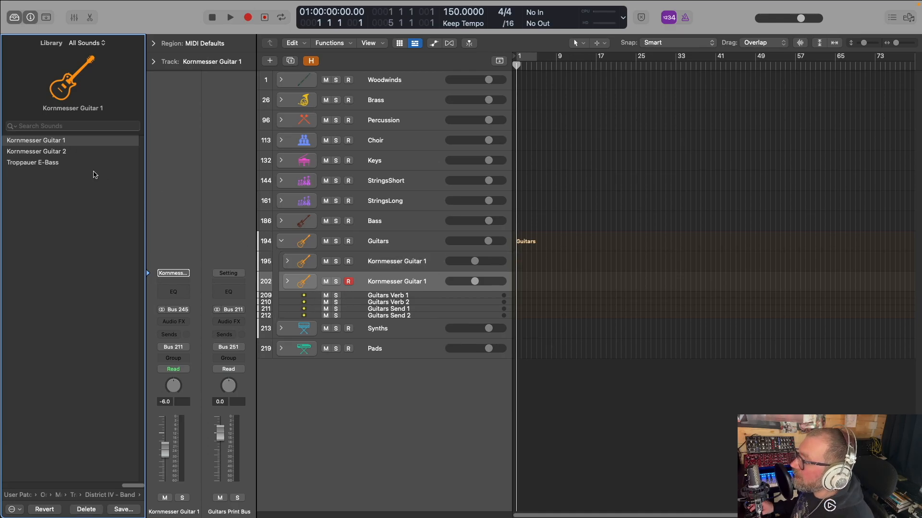
{"action": "left_click", "coordinate": [55, 152]}
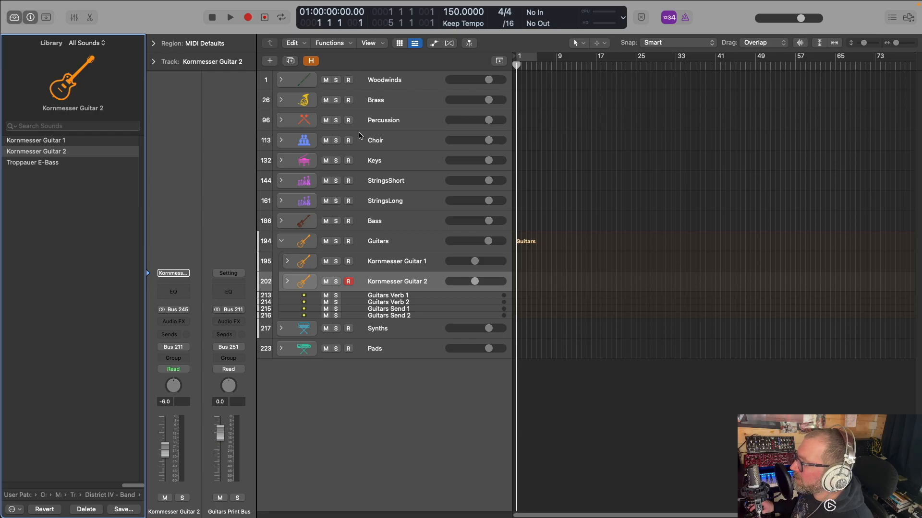
{"action": "left_click", "coordinate": [282, 241]}
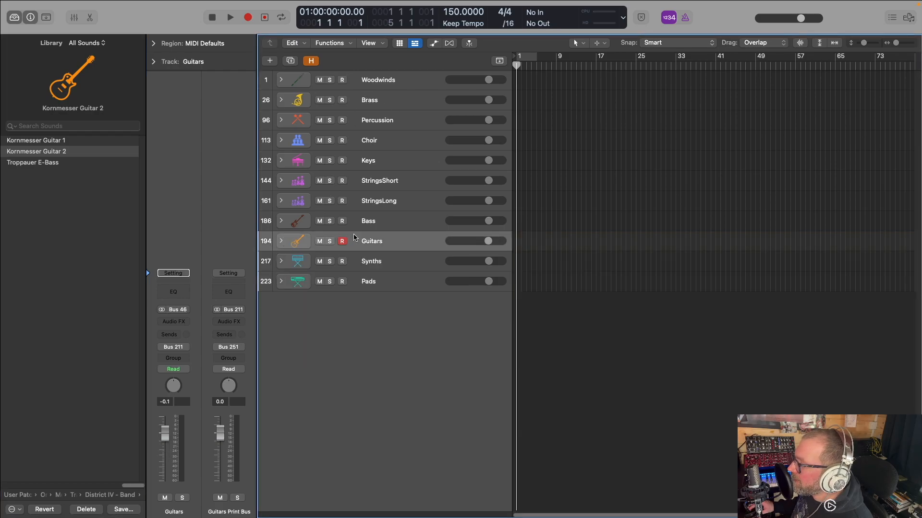
Insert Alchemy as the instrument on the Synths stack's Inst 11, close its window and collapse the stack
{"action": "left_click", "coordinate": [281, 261]}
{"action": "left_click", "coordinate": [377, 287]}
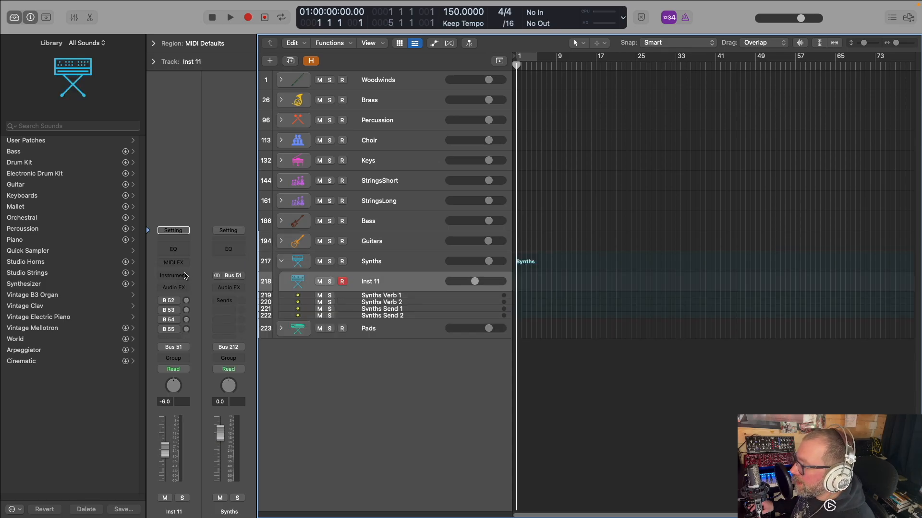
{"action": "left_click", "coordinate": [186, 278]}
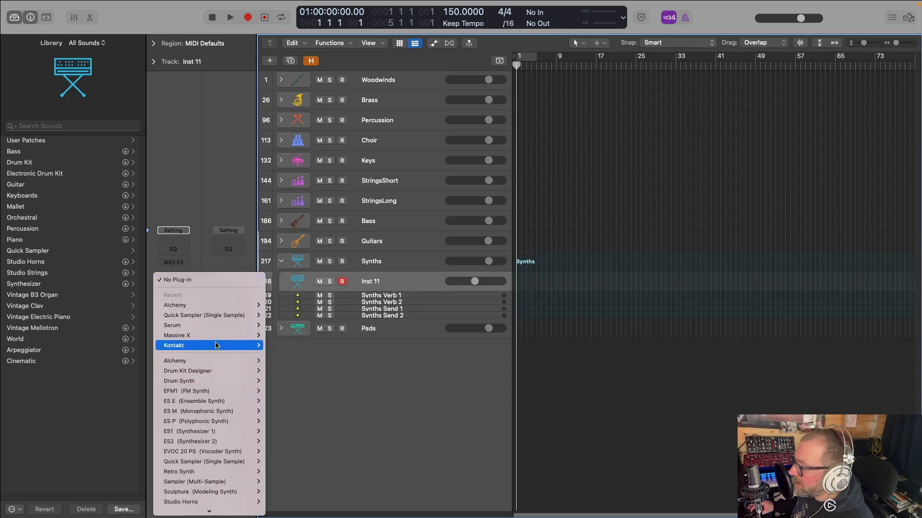
{"action": "left_click", "coordinate": [276, 305]}
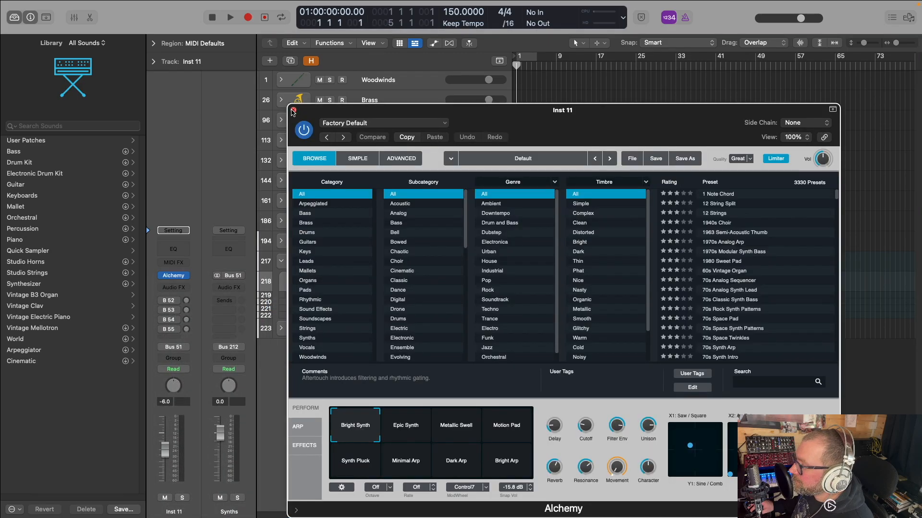
{"action": "left_click", "coordinate": [293, 110]}
{"action": "left_click", "coordinate": [281, 261]}
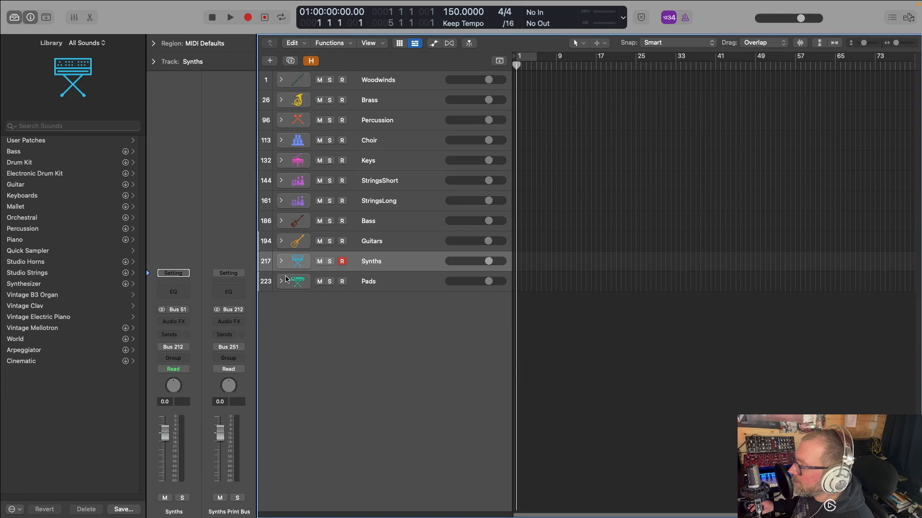
Insert Alchemy as the instrument on the Pads stack's Inst 12 and close its window
{"action": "left_click", "coordinate": [281, 281]}
{"action": "left_click", "coordinate": [377, 305]}
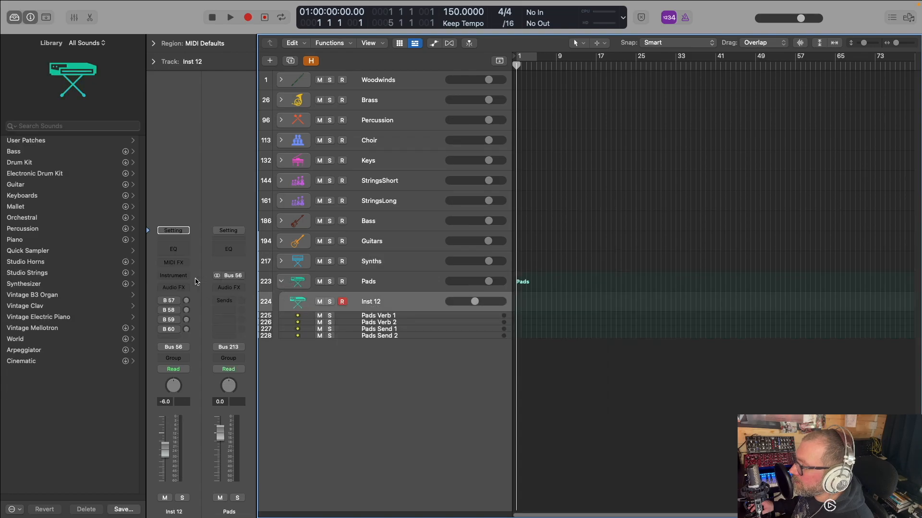
{"action": "left_click", "coordinate": [185, 275]}
{"action": "left_click", "coordinate": [277, 306]}
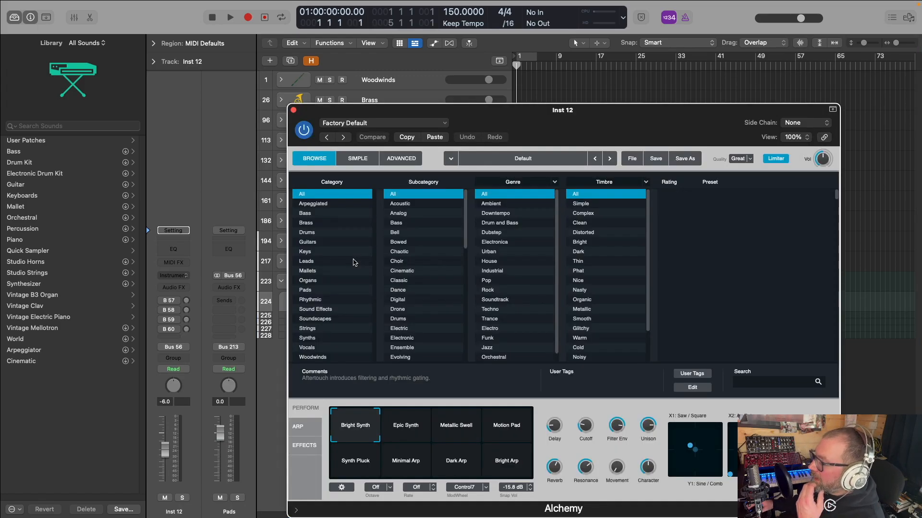
{"action": "left_click", "coordinate": [294, 111]}
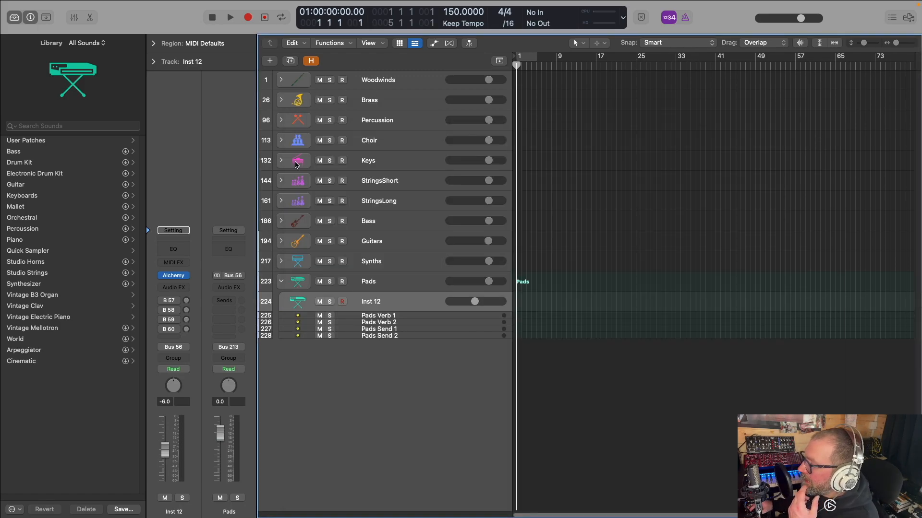
Hide the Library and turn on automatic track zoom so the stacks fill the window
{"action": "key", "text": "y"}
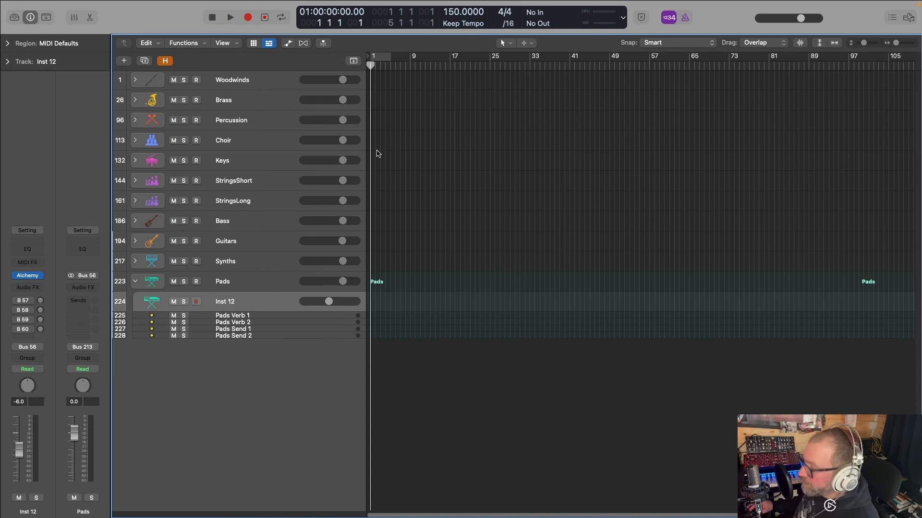
{"action": "left_click", "coordinate": [819, 43]}
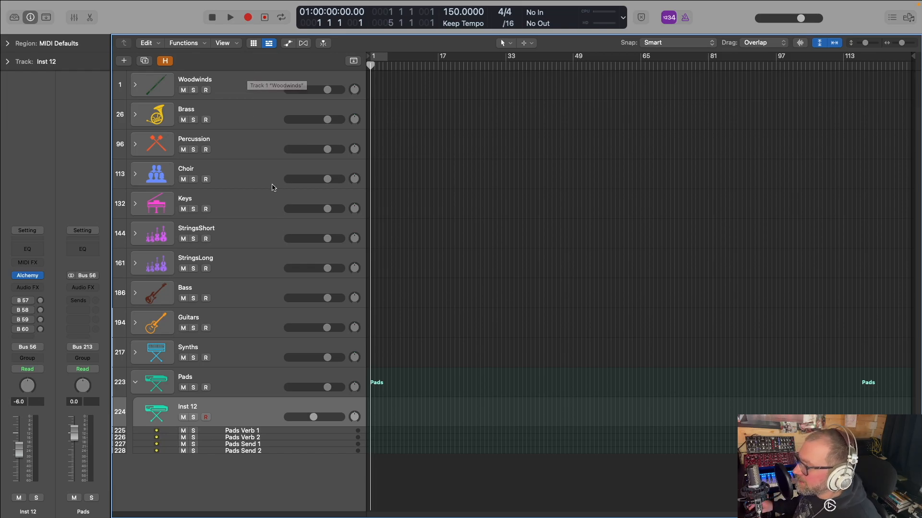
Clear the custom names of the first three Kommandanten Trumpets a4 tracks in Brass, restoring 01 Komm Sustains, 02 Komm Marcato Long and 03 Komm Marcato Short
{"action": "left_click", "coordinate": [135, 114]}
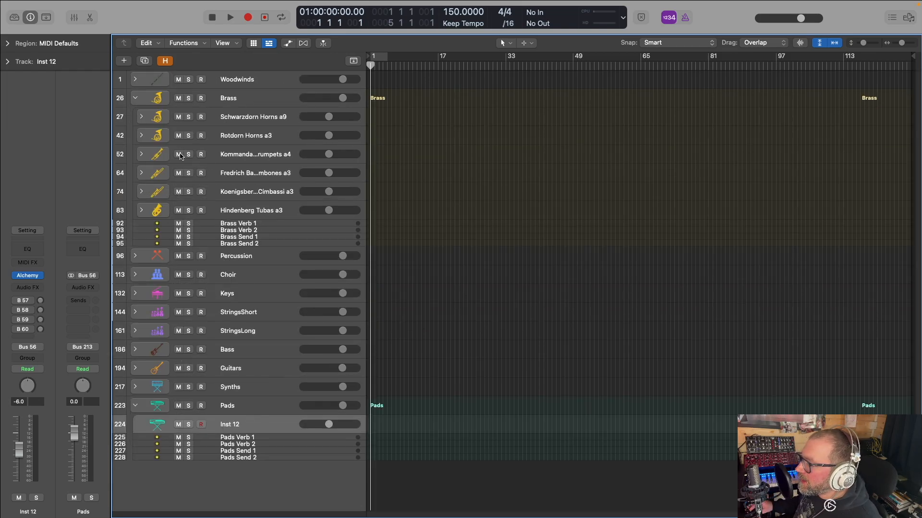
{"action": "left_click", "coordinate": [141, 154]}
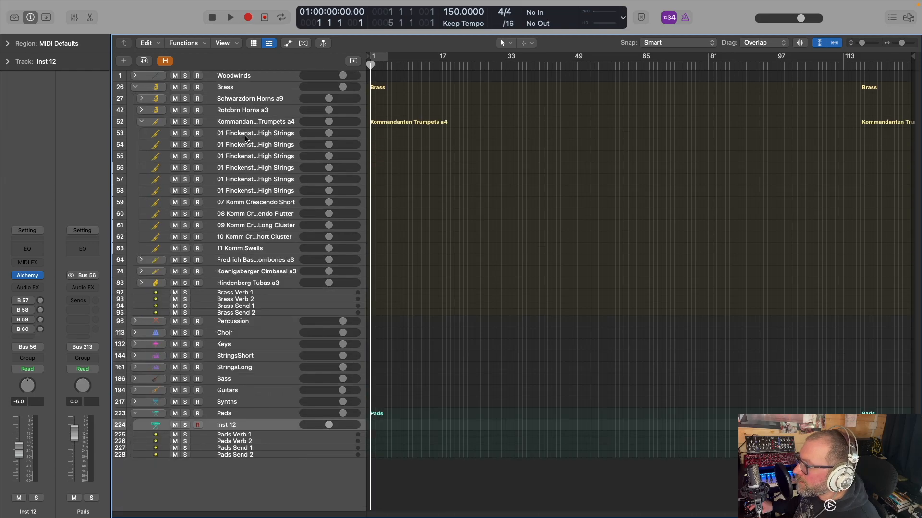
{"action": "left_click", "coordinate": [252, 136]}
{"action": "double_click", "coordinate": [249, 136]}
{"action": "type", "text": "01 Komm Sustains"}
{"action": "key", "text": "Return"}
{"action": "double_click", "coordinate": [240, 145]}
{"action": "type", "text": "02 Komm Marcato Long"}
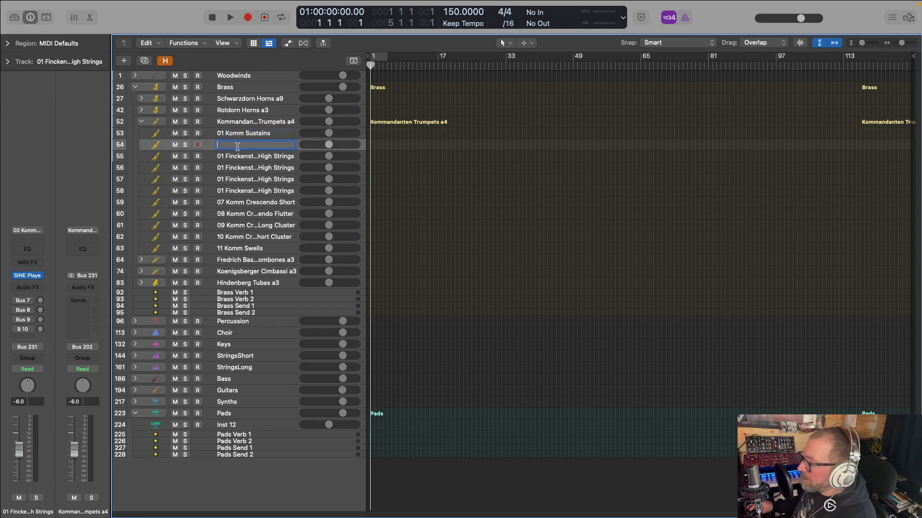
{"action": "key", "text": "Return"}
{"action": "left_click", "coordinate": [236, 157]}
{"action": "double_click", "coordinate": [236, 157]}
{"action": "type", "text": "03 Komm Marcato Short"}
{"action": "key", "text": "Return"}
Clear the custom names of the next three Kommandanten Trumpets a4 tracks, restoring 04 Komm Staccato, 05 Komm Staccato Cluster and 06 Komm Crescendo Long
{"action": "left_click", "coordinate": [236, 168]}
{"action": "double_click", "coordinate": [235, 168]}
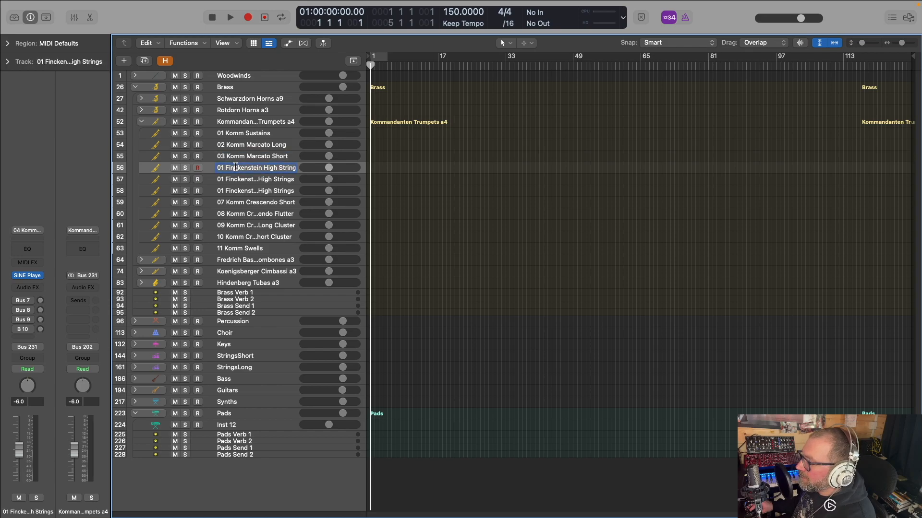
{"action": "type", "text": "04 Komm Staccato"}
{"action": "key", "text": "Return"}
{"action": "left_click", "coordinate": [238, 179]}
{"action": "double_click", "coordinate": [239, 179]}
{"action": "key", "text": "BackSpace"}
{"action": "type", "text": "05 Komm Staccato Cluster"}
{"action": "key", "text": "Return"}
{"action": "left_click", "coordinate": [241, 191]}
{"action": "double_click", "coordinate": [241, 191]}
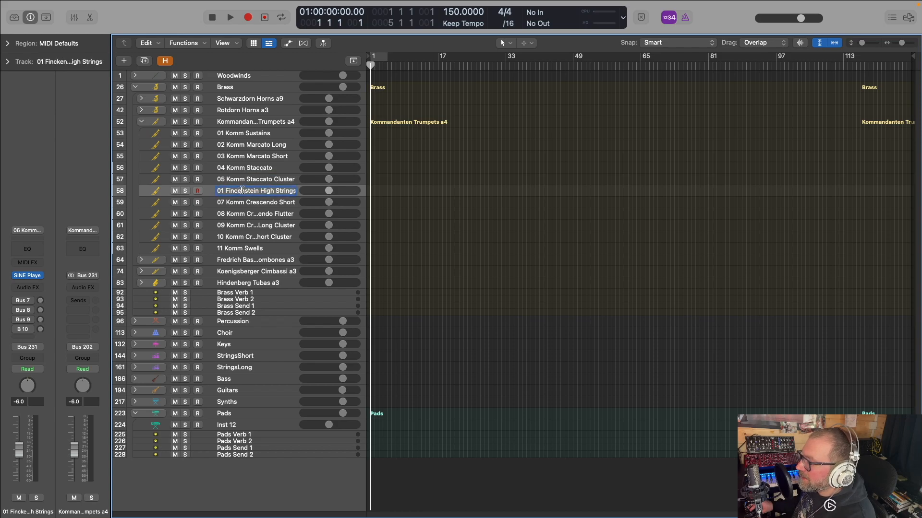
{"action": "type", "text": "06 Komm Crescendo Long"}
{"action": "key", "text": "Return"}
{"action": "left_click", "coordinate": [243, 202]}
{"action": "double_click", "coordinate": [243, 202]}
{"action": "left_click", "coordinate": [407, 209]}
Collapse the Kommandanten Trumpets a4, Brass and Pads stacks so only the main stacks are listed
{"action": "left_click", "coordinate": [142, 122]}
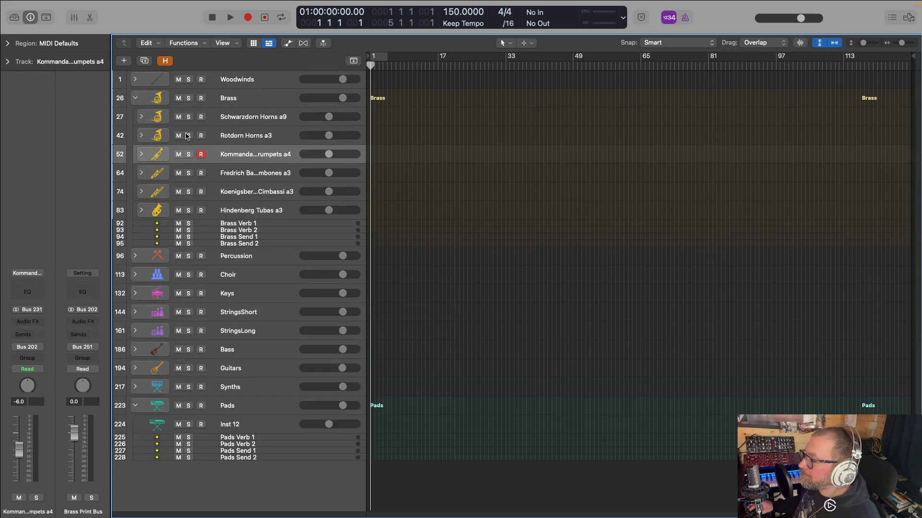
{"action": "left_click", "coordinate": [136, 99]}
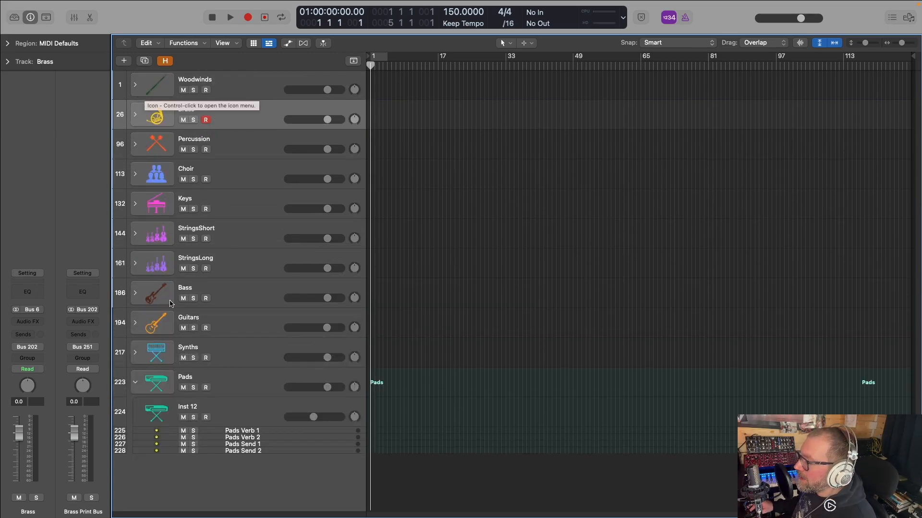
{"action": "left_click", "coordinate": [142, 388]}
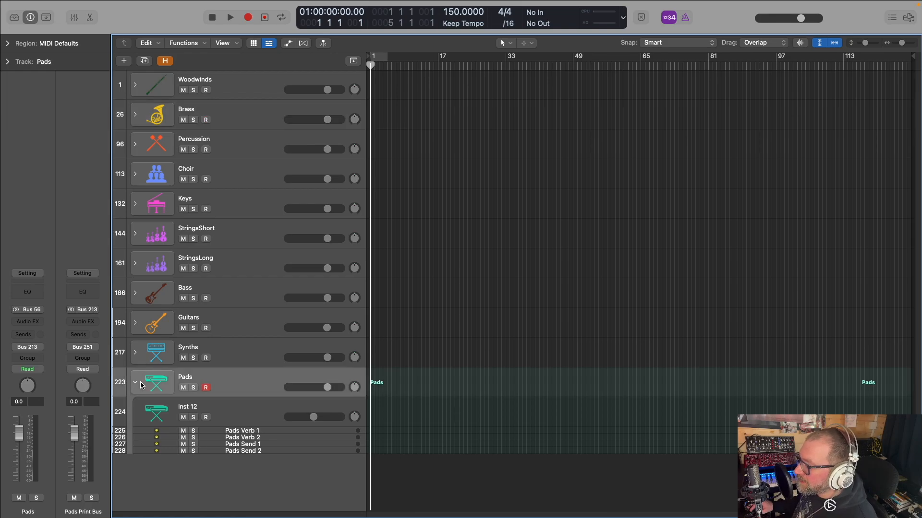
{"action": "left_click", "coordinate": [136, 382]}
{"action": "left_click", "coordinate": [136, 401]}
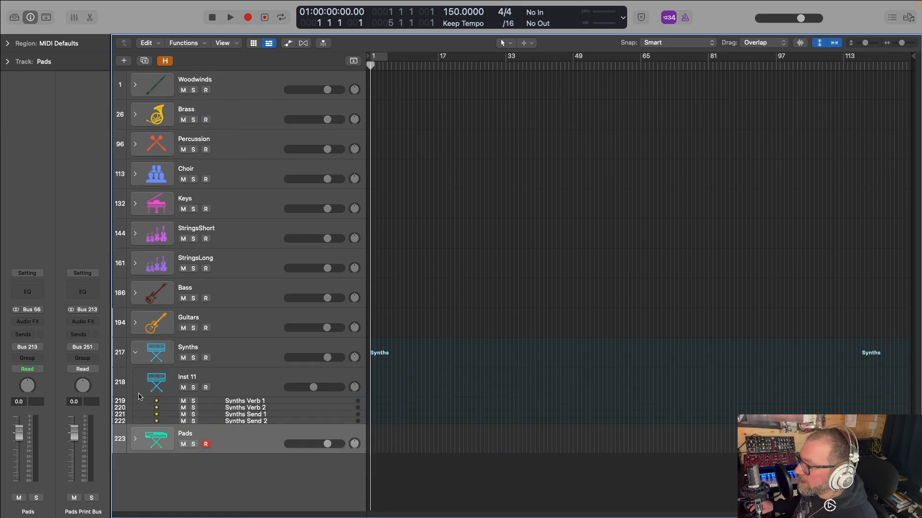
{"action": "left_click", "coordinate": [135, 353]}
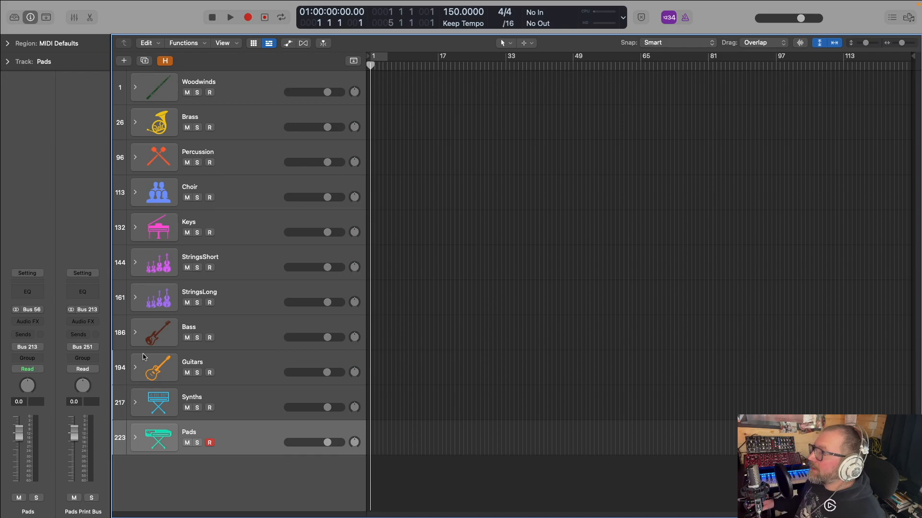
Examine the Patches > Instrument folder under Audio Music Apps from the template save dialog, and cancel without saving
{"action": "mouse_move", "coordinate": [33, 4]}
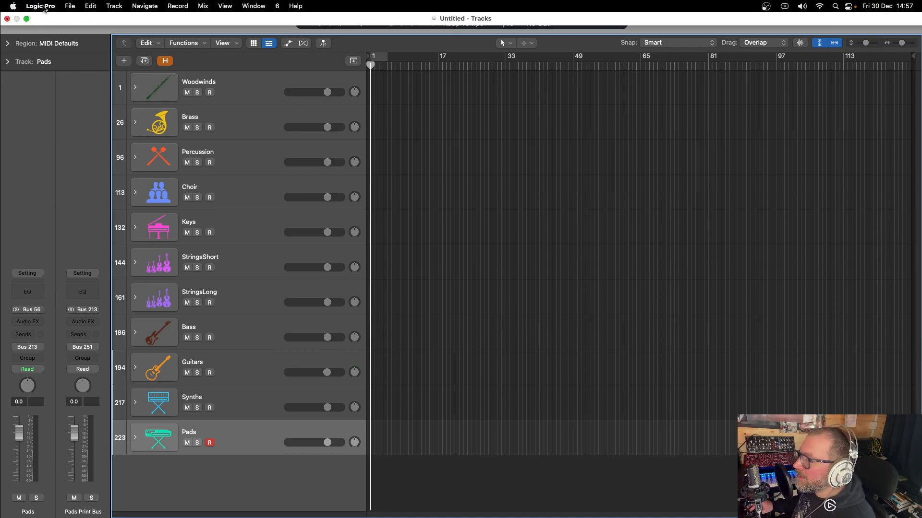
{"action": "left_click", "coordinate": [70, 6]}
{"action": "left_click", "coordinate": [137, 120]}
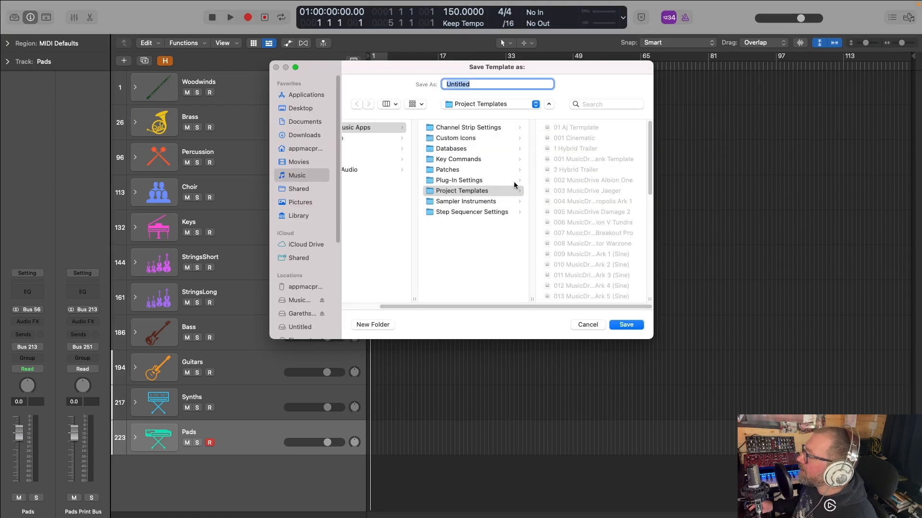
{"action": "scroll", "coordinate": [459, 304], "scroll_direction": "left", "scroll_amount": 3}
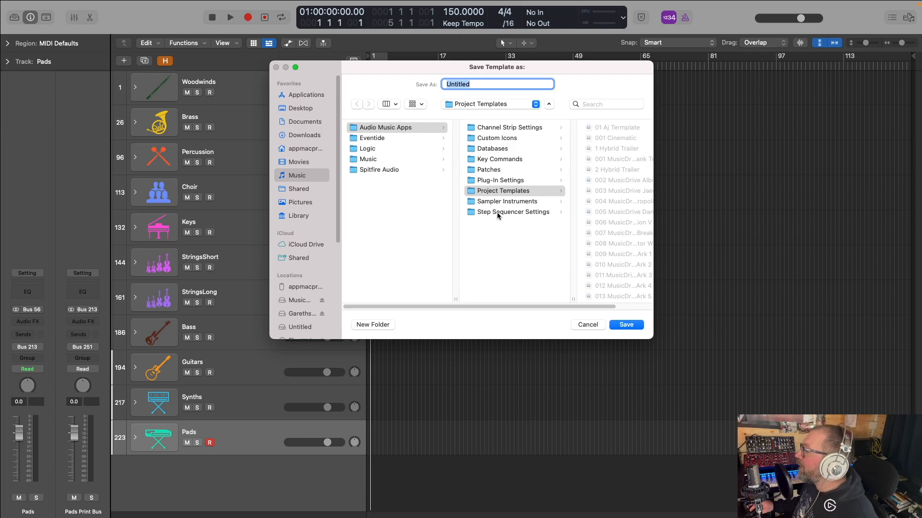
{"action": "left_click", "coordinate": [490, 172]}
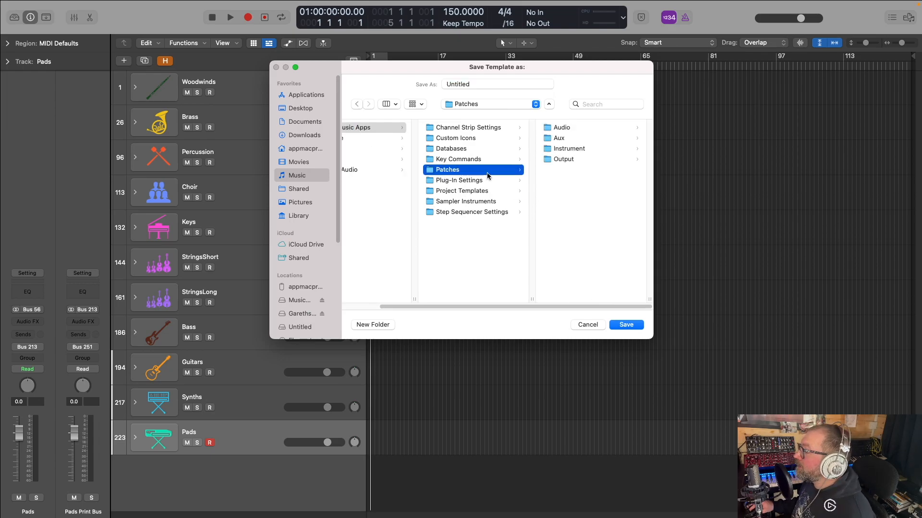
{"action": "left_click", "coordinate": [559, 150]}
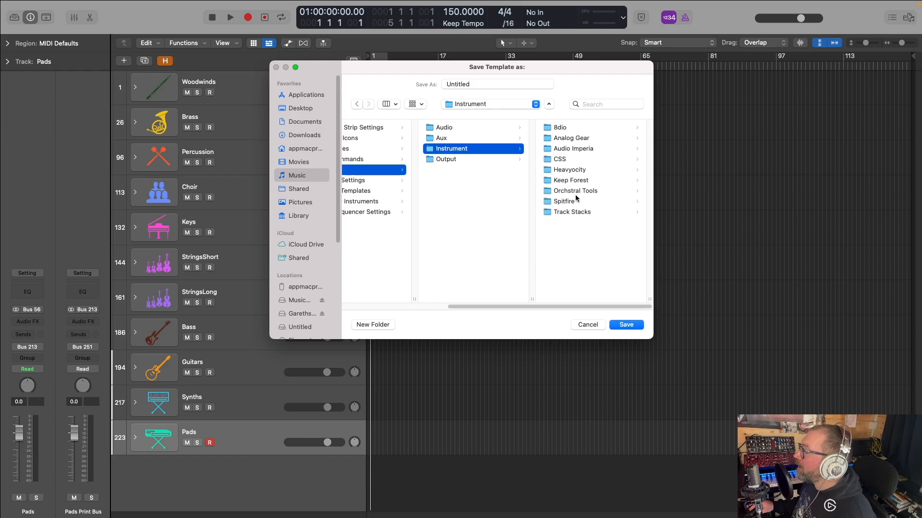
{"action": "left_click_drag", "start_coordinate": [473, 306], "coordinate": [400, 303]}
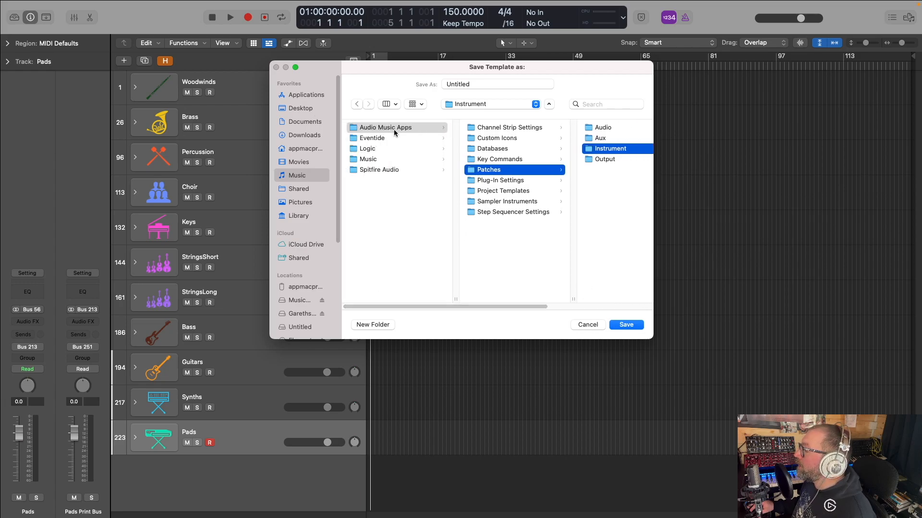
{"action": "left_click", "coordinate": [576, 325]}
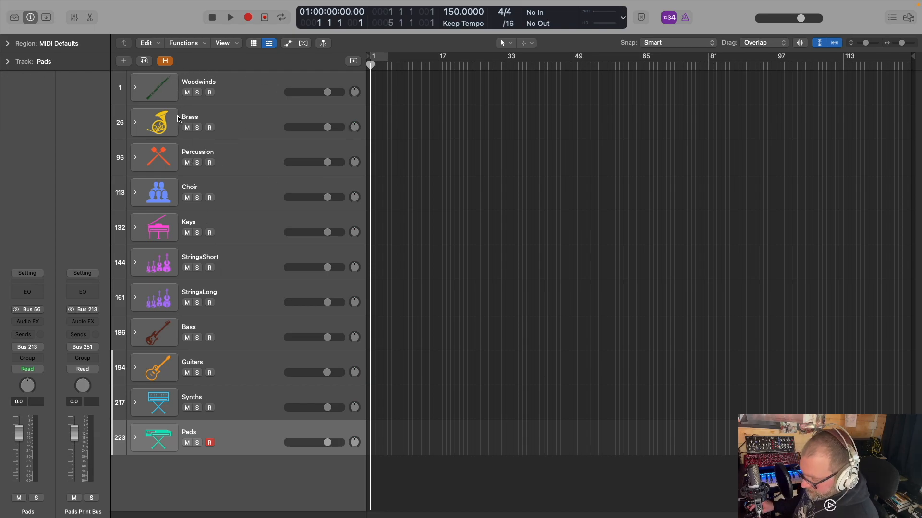
Show the Library and duplicate the Barnak Contrabassoons a4 stack inside Woodwinds
{"action": "key", "text": "y"}
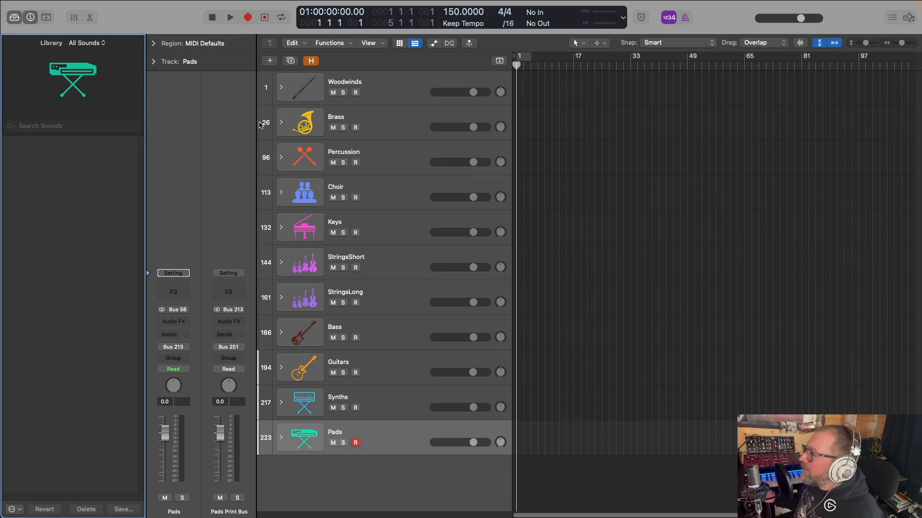
{"action": "left_click", "coordinate": [281, 88]}
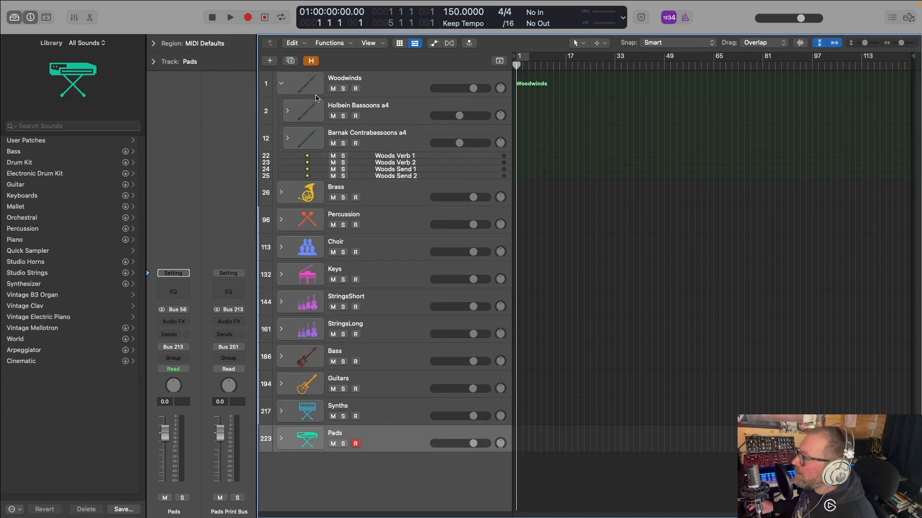
{"action": "left_click", "coordinate": [379, 139]}
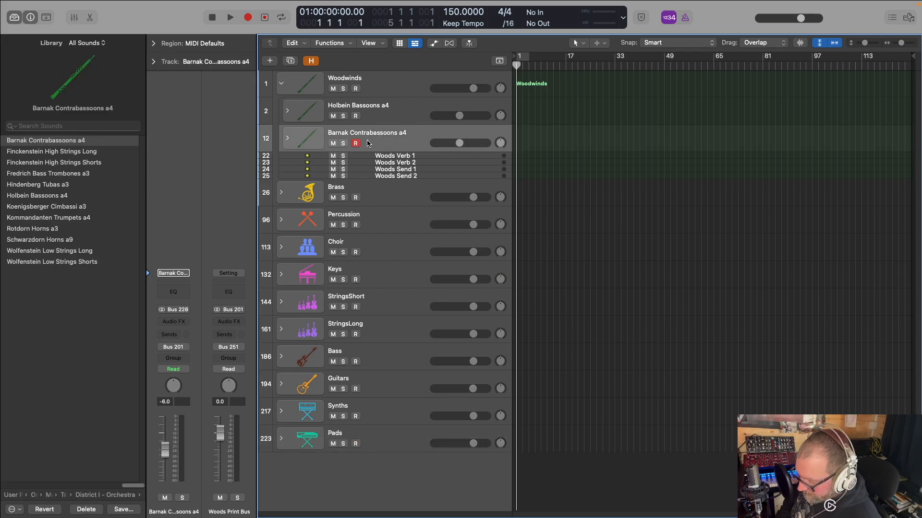
{"action": "key", "text": "super+d"}
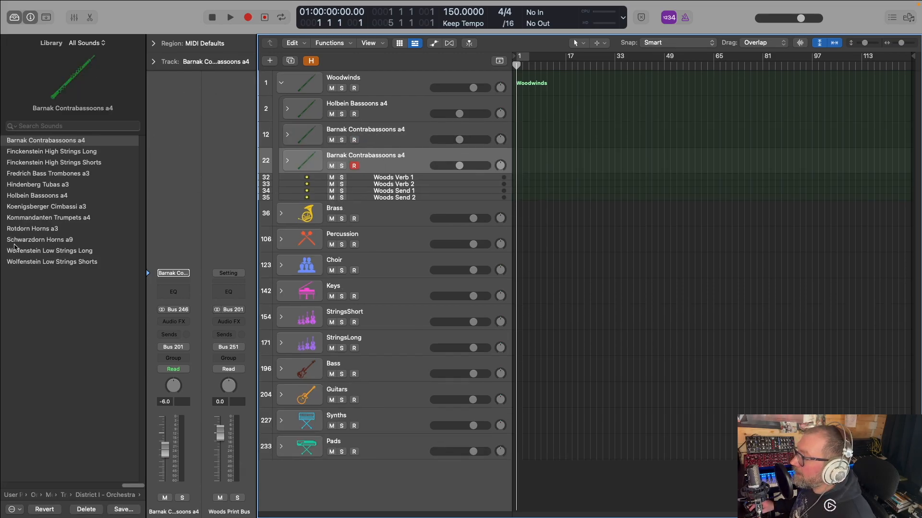
Load the Metropolis Ark 2 (Sine) track stack Graefenberger Contrabass Clarinets a3 onto the duplicated Woodwinds stack
{"action": "left_click", "coordinate": [99, 495]}
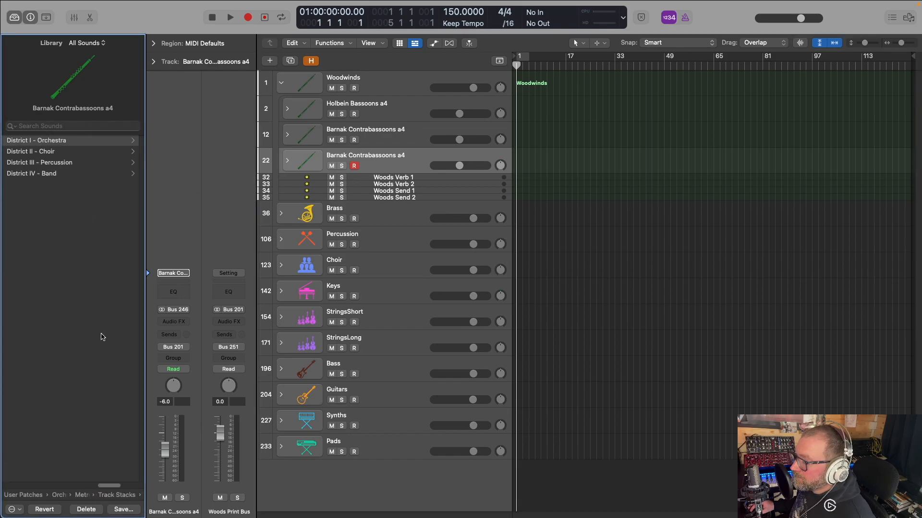
{"action": "left_click", "coordinate": [104, 497]}
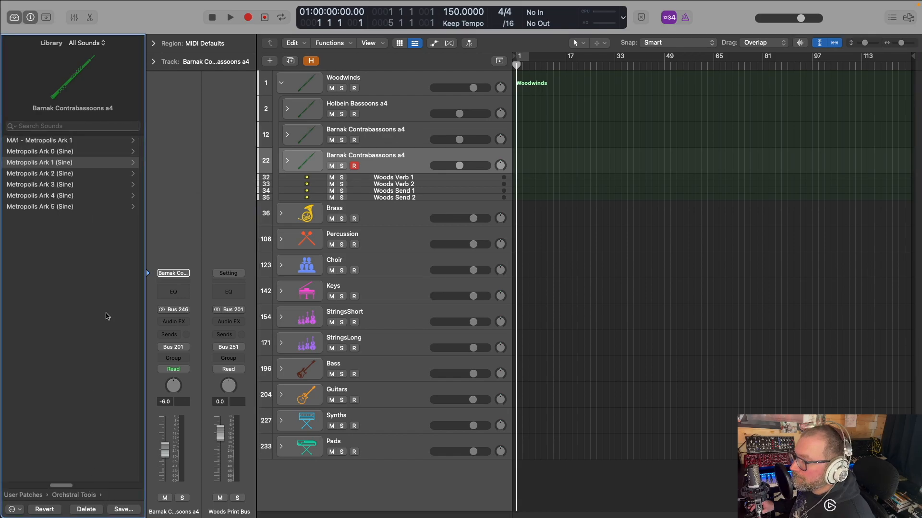
{"action": "left_click", "coordinate": [51, 173]}
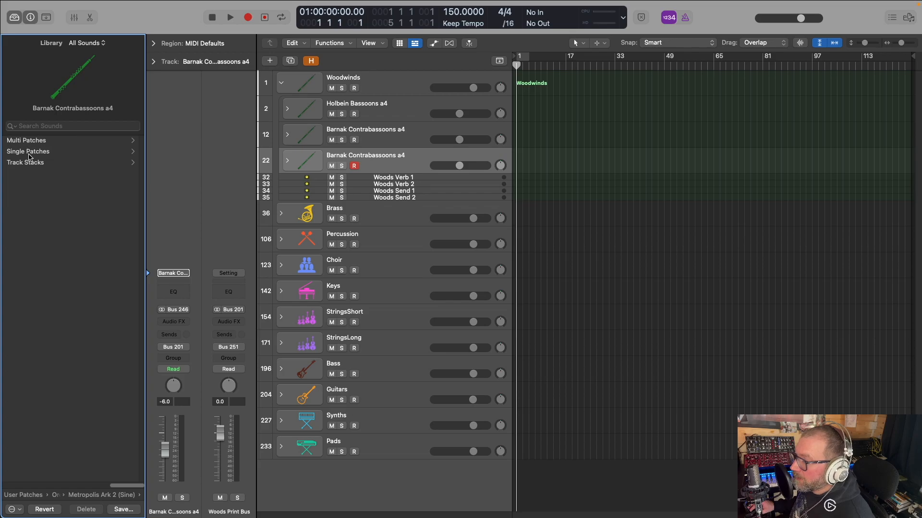
{"action": "left_click", "coordinate": [43, 163]}
{"action": "left_click", "coordinate": [52, 142]}
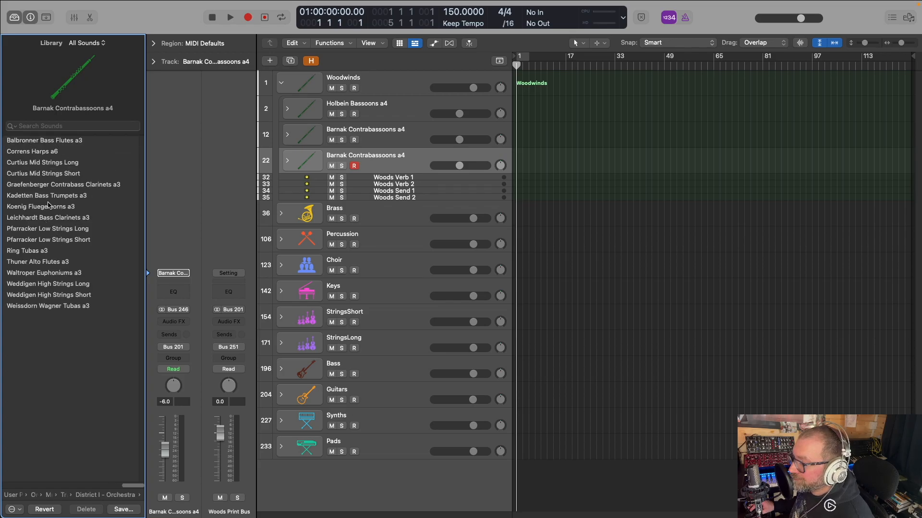
{"action": "left_click", "coordinate": [91, 185]}
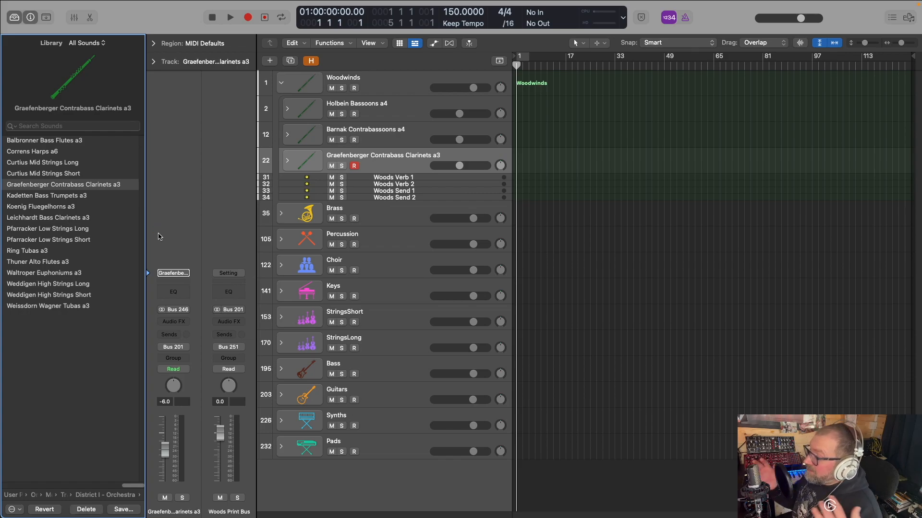
{"action": "left_click", "coordinate": [288, 161]}
{"action": "key", "text": "super+Down"}
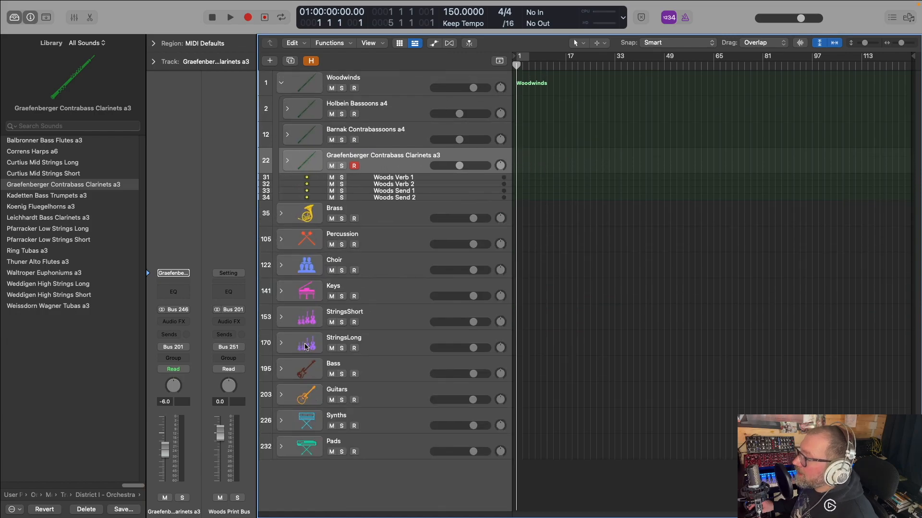
Duplicate the Finckenstein High Strings stack in StringsShort and load the Spitfire Albion One track stack A1-StringsShort onto the copy
{"action": "left_click", "coordinate": [281, 318]}
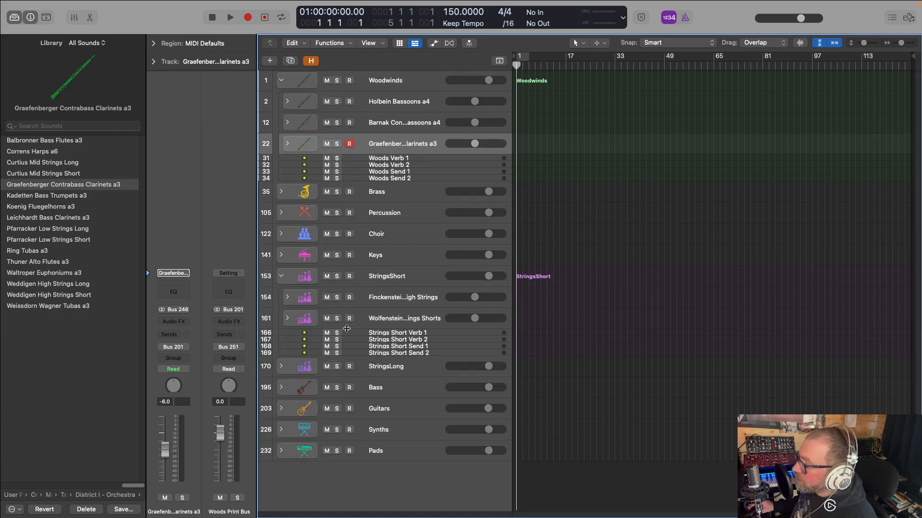
{"action": "left_click", "coordinate": [389, 303]}
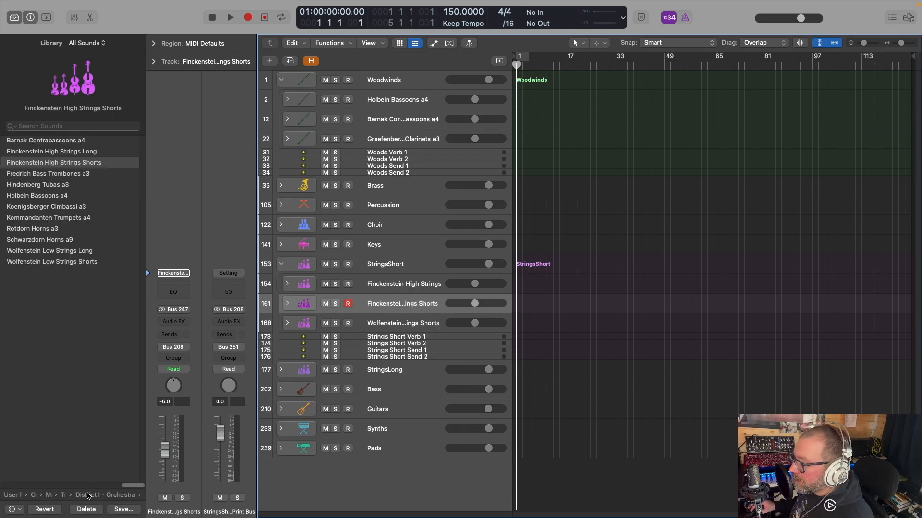
{"action": "left_click", "coordinate": [90, 496]}
{"action": "left_click", "coordinate": [81, 496]}
{"action": "left_click", "coordinate": [72, 496]}
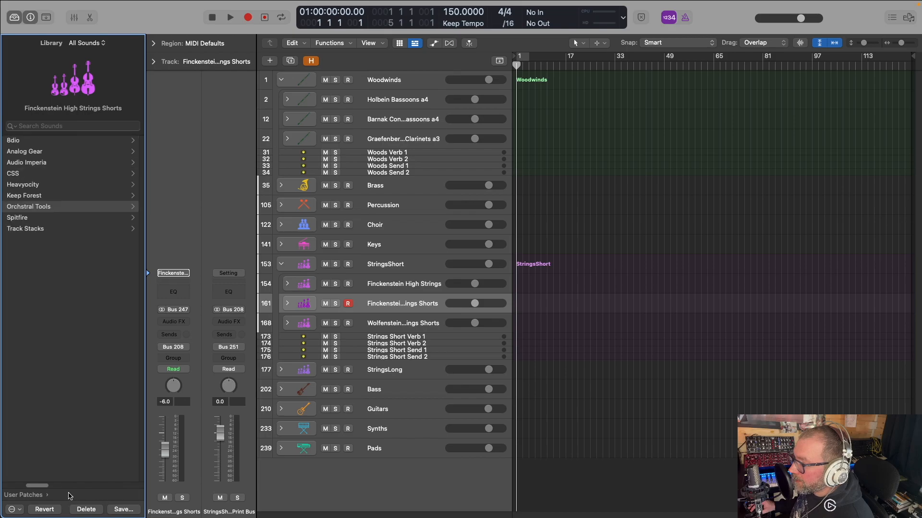
{"action": "left_click", "coordinate": [20, 220]}
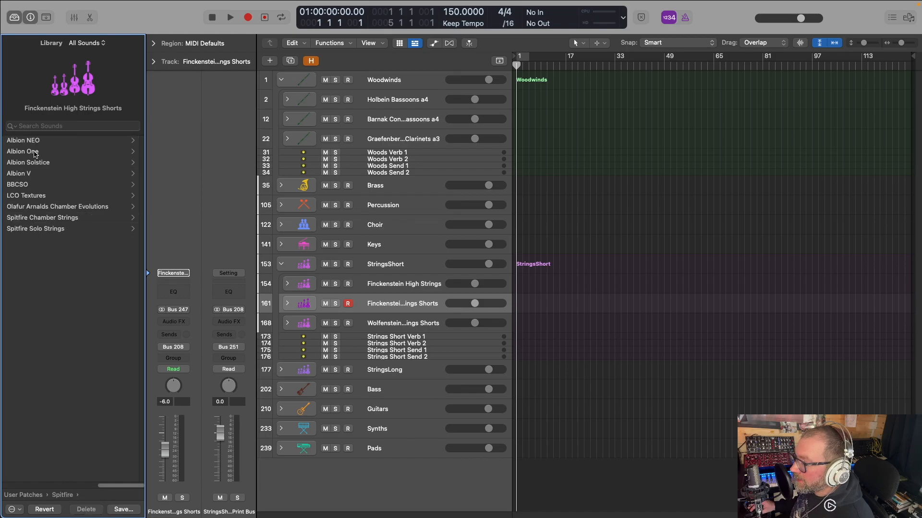
{"action": "left_click", "coordinate": [37, 152]}
{"action": "left_click", "coordinate": [60, 144]}
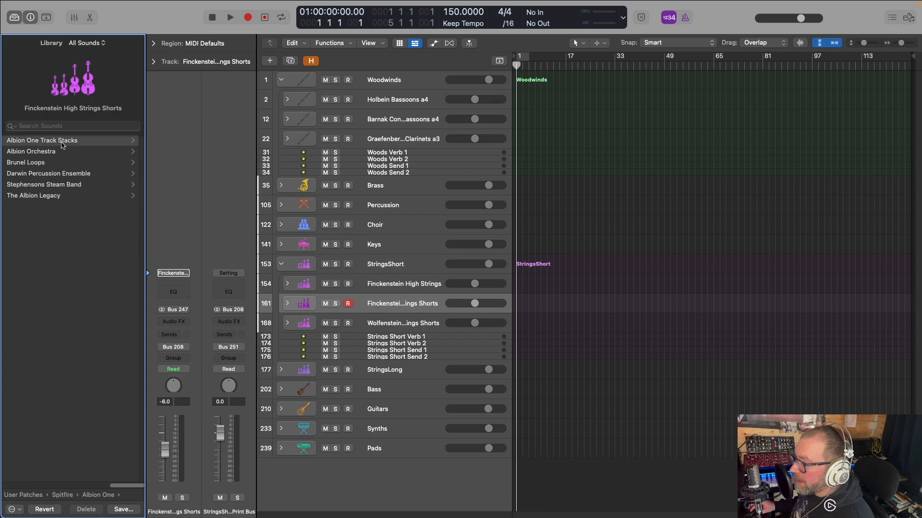
{"action": "left_click", "coordinate": [48, 200]}
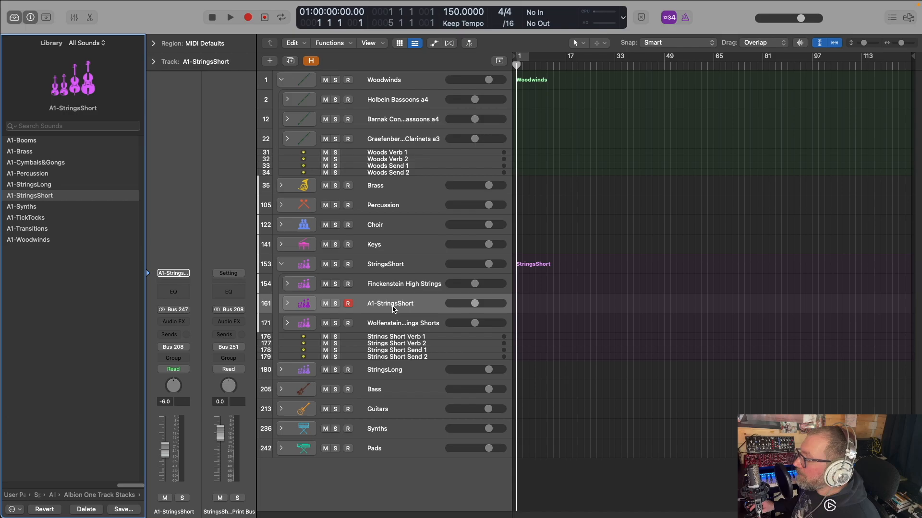
Clear the custom names of the first two A1-StringsShort tracks, restoring Strings - Short Spiccato and Strings - Short Staccato Combo
{"action": "left_click", "coordinate": [293, 302]}
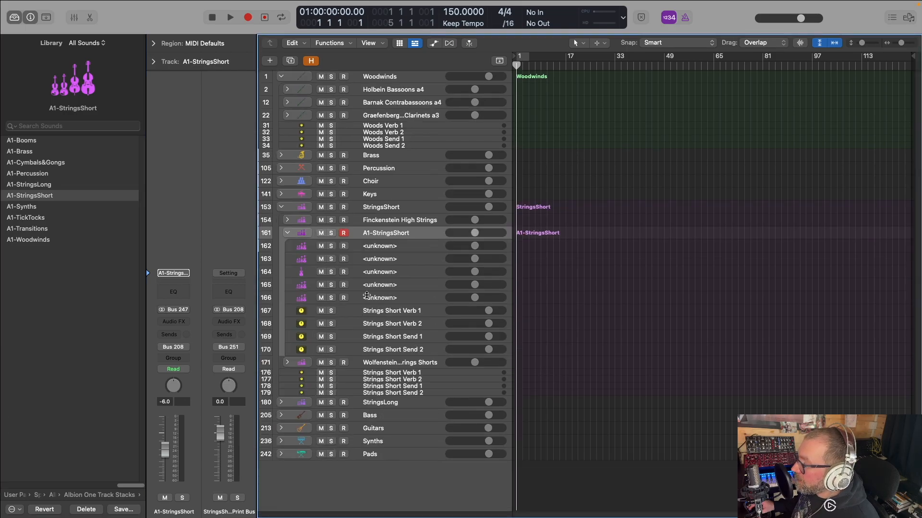
{"action": "double_click", "coordinate": [392, 245]}
{"action": "key", "text": "BackSpace"}
{"action": "key", "text": "Return"}
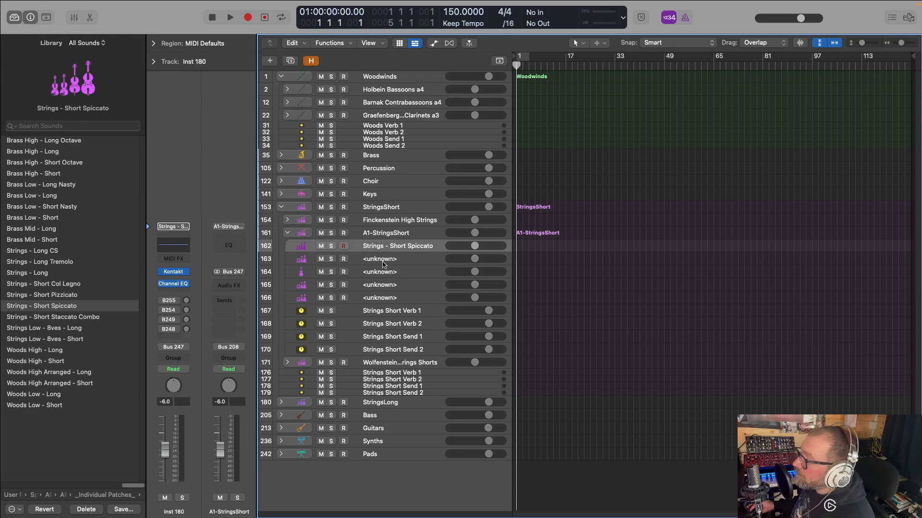
{"action": "double_click", "coordinate": [384, 258]}
{"action": "key", "text": "BackSpace"}
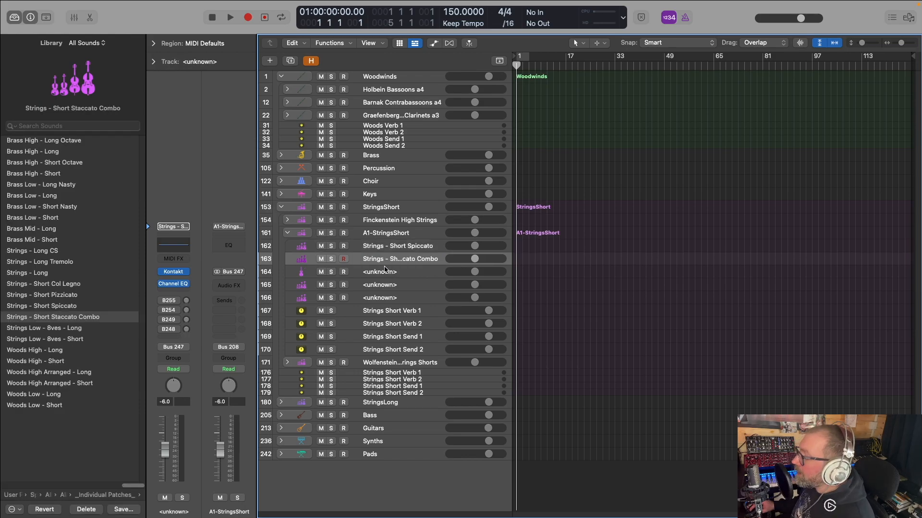
Clear the third A1-StringsShort track's custom name, restoring Strings Low - 8ves - Short, and collapse the stack
{"action": "left_click", "coordinate": [384, 276]}
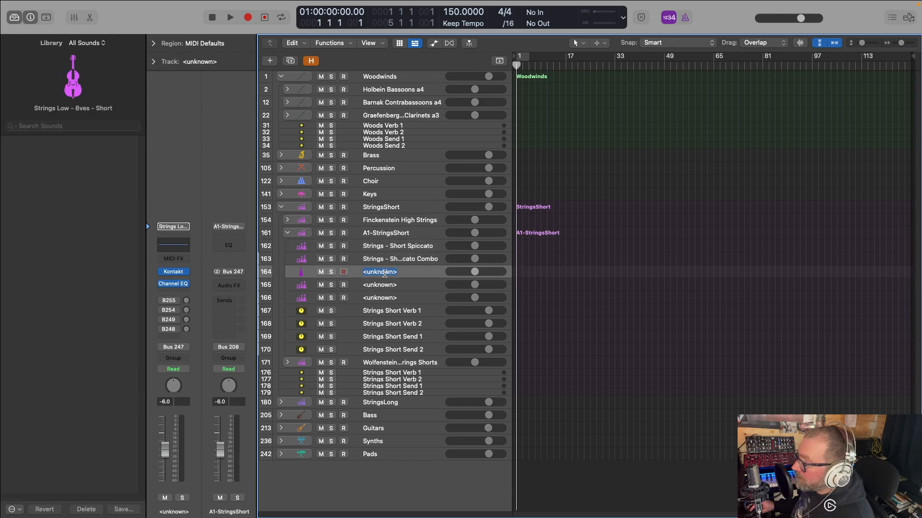
{"action": "double_click", "coordinate": [383, 273]}
{"action": "key", "text": "Return"}
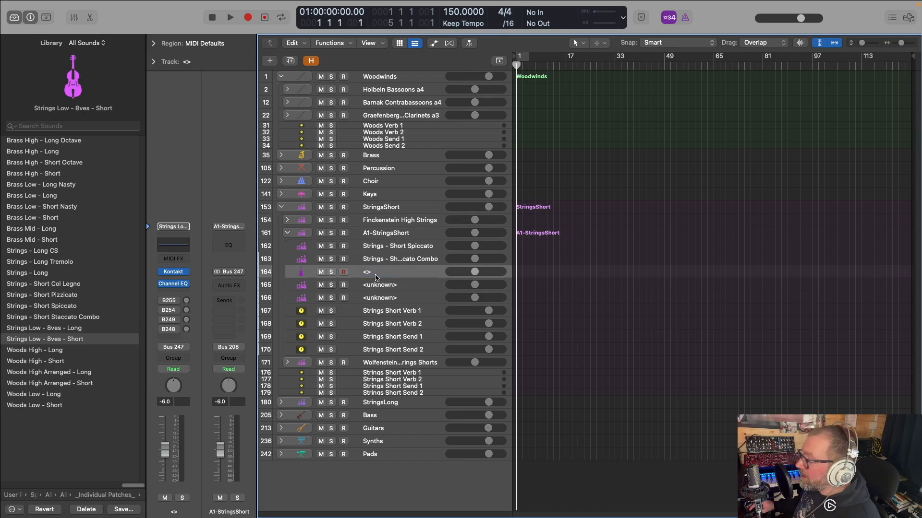
{"action": "key", "text": "BackSpace"}
{"action": "key", "text": "Return"}
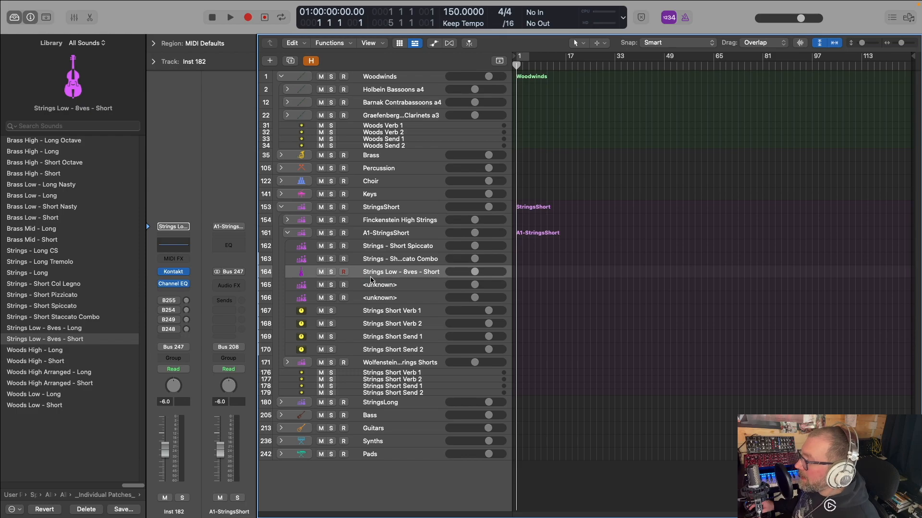
{"action": "left_click", "coordinate": [288, 233]}
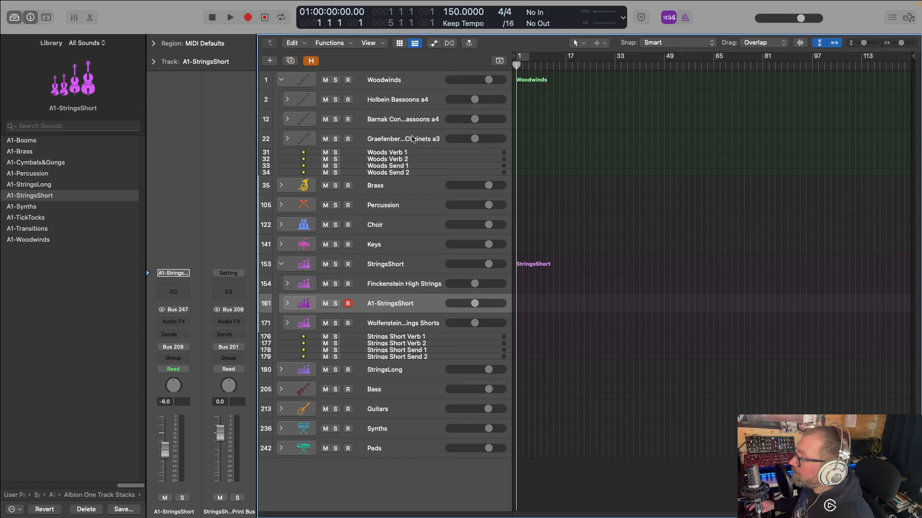
From Holbein Bassoons a4, examine the Metropolis Ark 2, 3 and 0 (Sine) patch folders in the Orchstral Tools user patches
{"action": "left_click", "coordinate": [382, 106]}
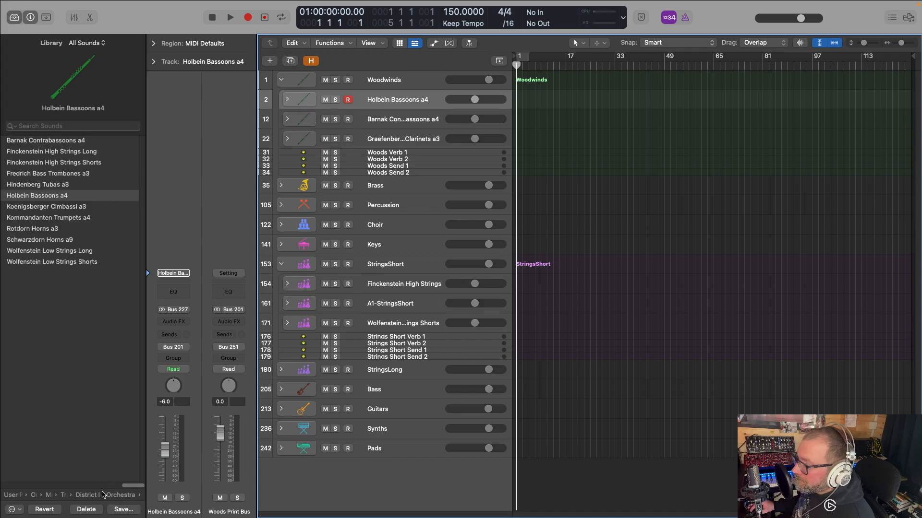
{"action": "left_click", "coordinate": [103, 493]}
{"action": "left_click", "coordinate": [107, 497]}
{"action": "left_click", "coordinate": [110, 496]}
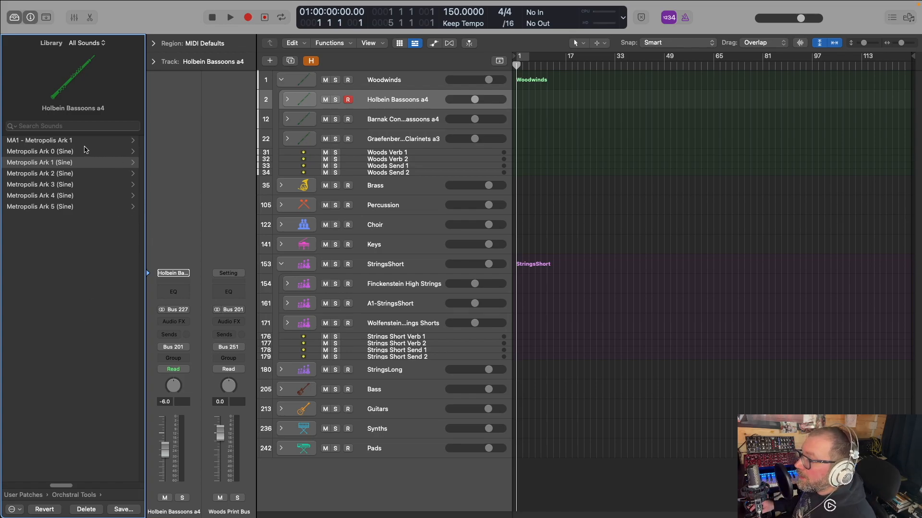
{"action": "left_click", "coordinate": [54, 178]}
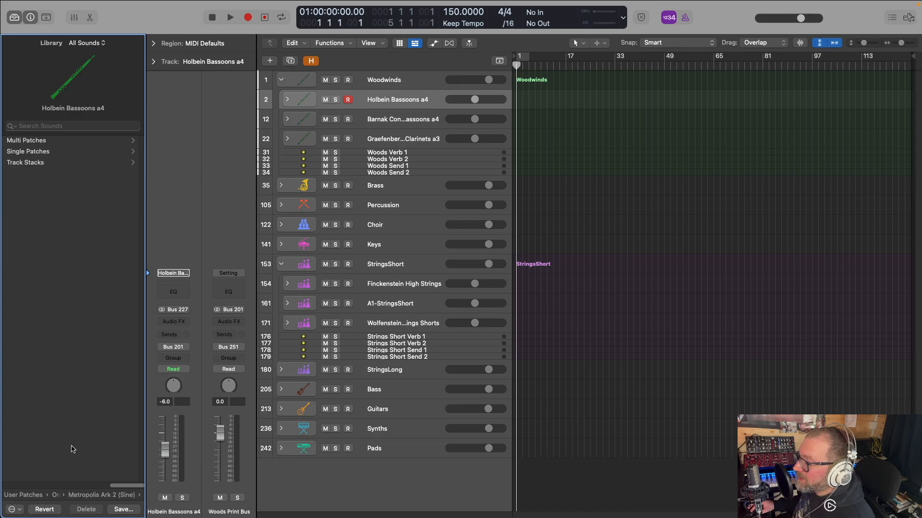
{"action": "left_click", "coordinate": [102, 497]}
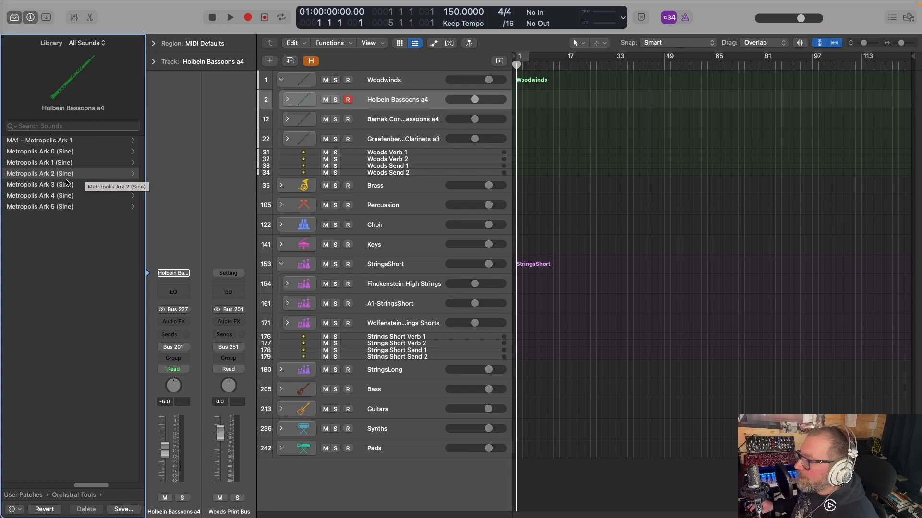
{"action": "left_click", "coordinate": [95, 185]}
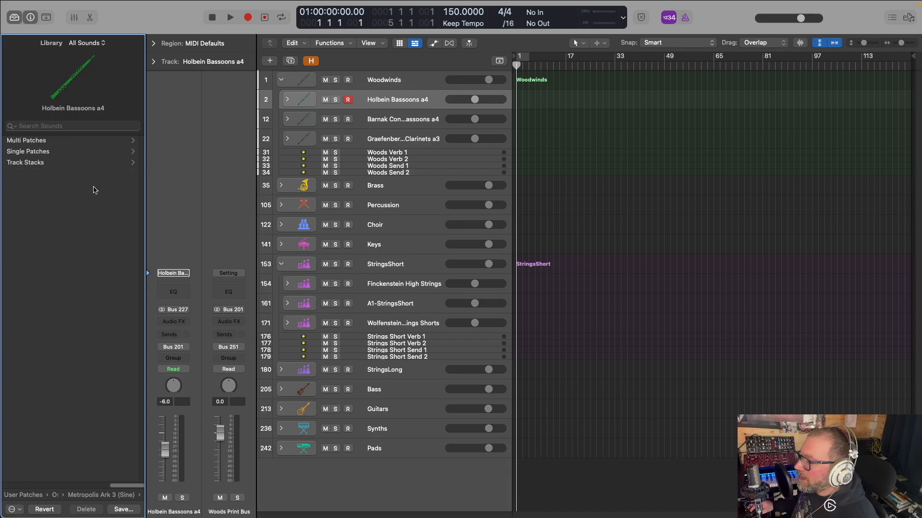
{"action": "left_click", "coordinate": [115, 495]}
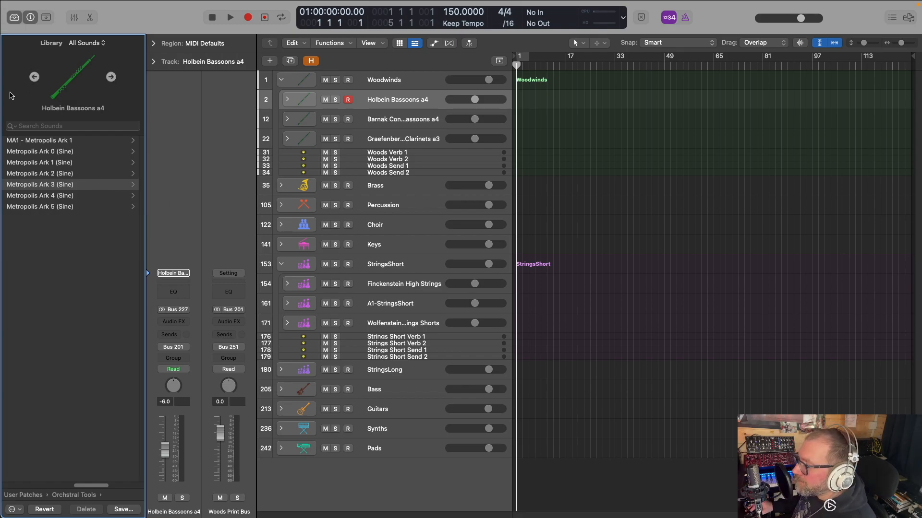
{"action": "left_click", "coordinate": [58, 153]}
{"action": "left_click", "coordinate": [37, 142]}
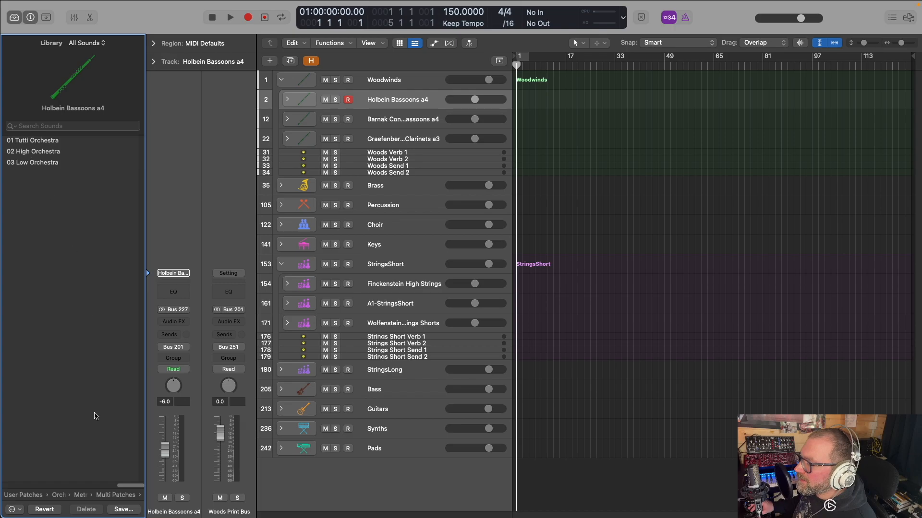
{"action": "left_click", "coordinate": [104, 496]}
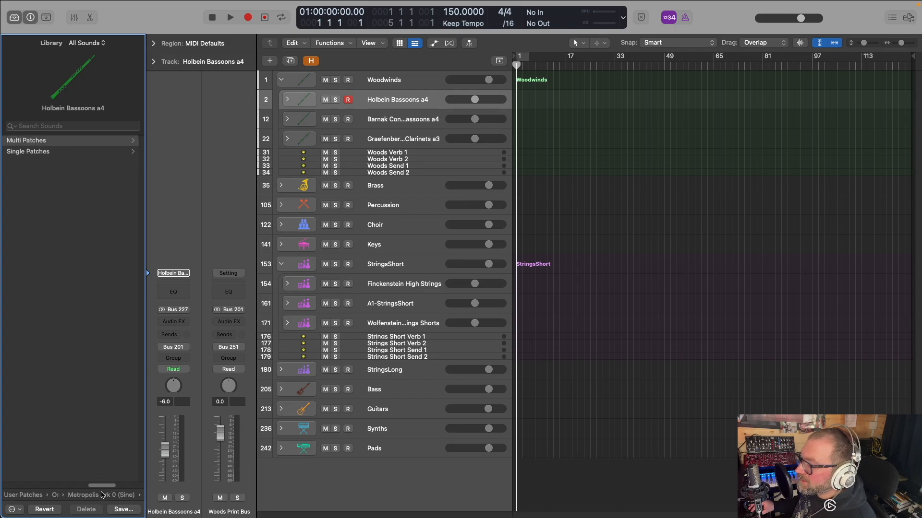
{"action": "left_click", "coordinate": [103, 495]}
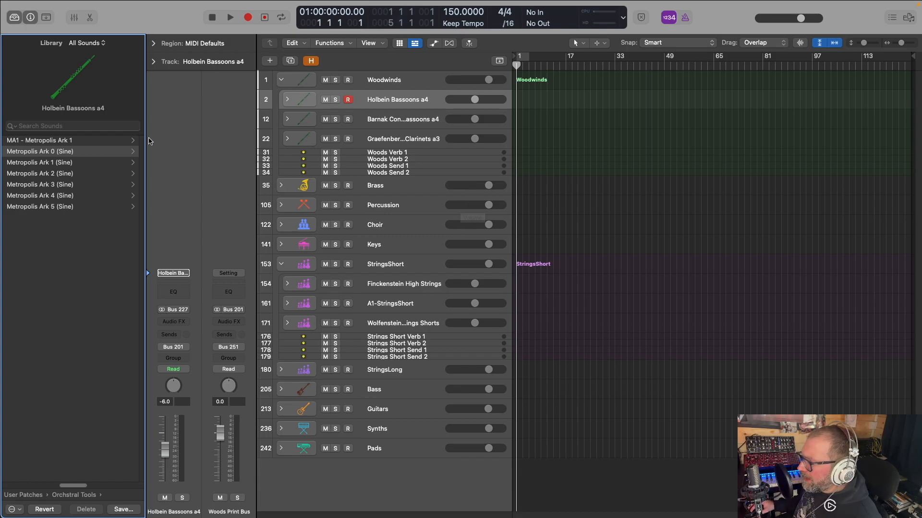
{"action": "left_click", "coordinate": [50, 181]}
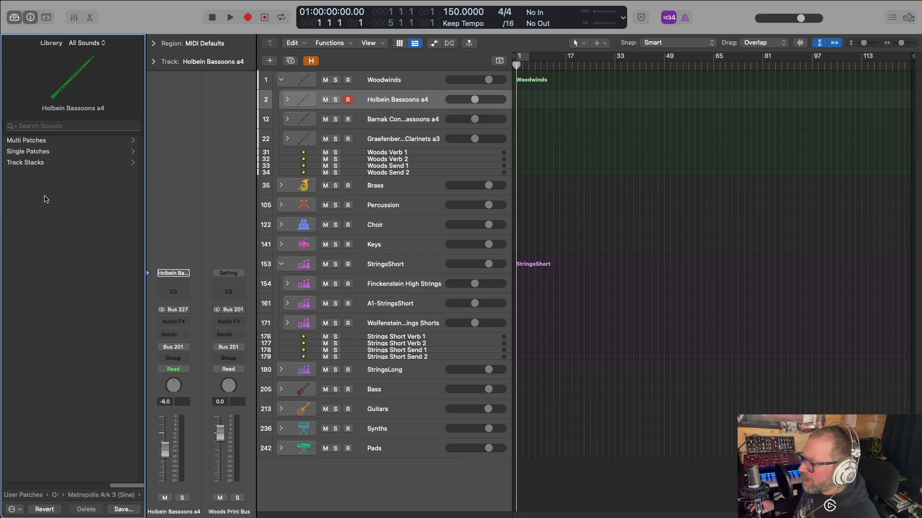
{"action": "left_click", "coordinate": [104, 496]}
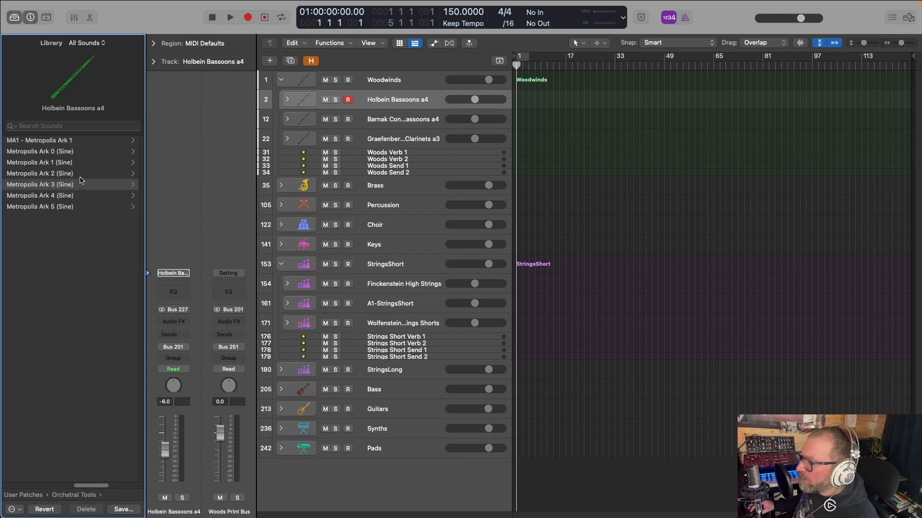